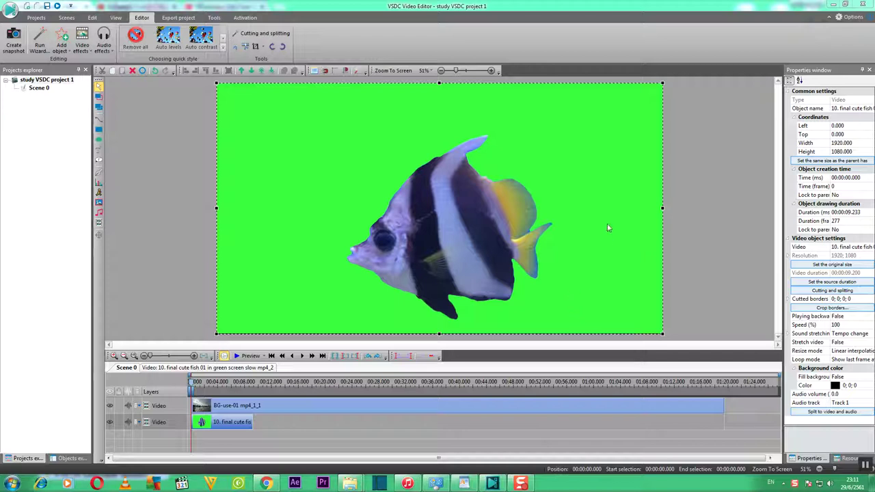
Step: Select the BG-use-01 background clip on the timeline and examine its object name and drawing duration
{"action": "left_click", "coordinate": [354, 409]}
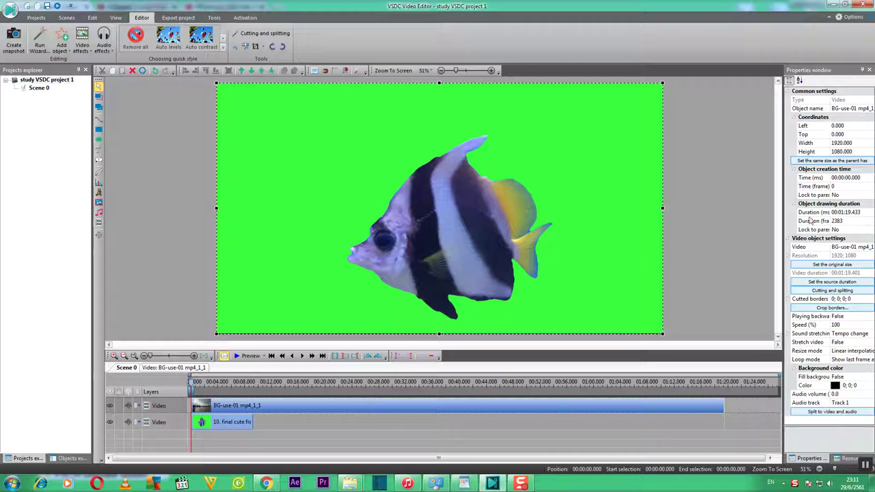
{"action": "mouse_move", "coordinate": [639, 412]}
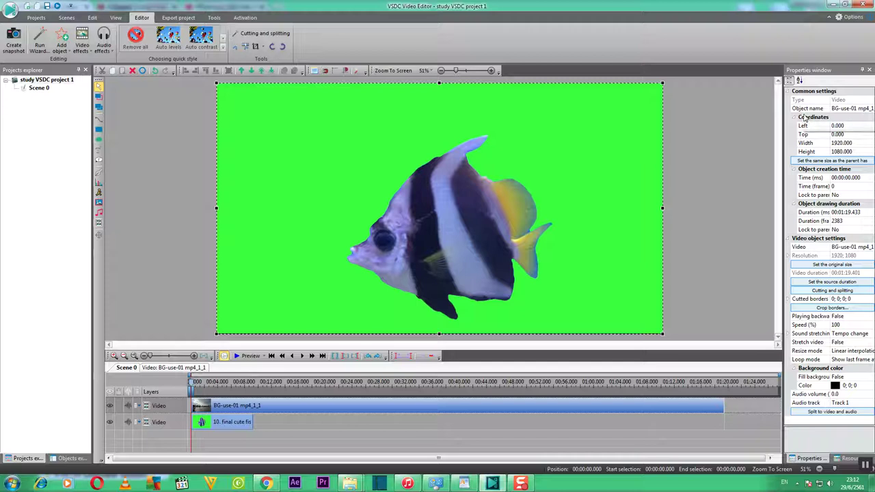
{"action": "left_click", "coordinate": [844, 109]}
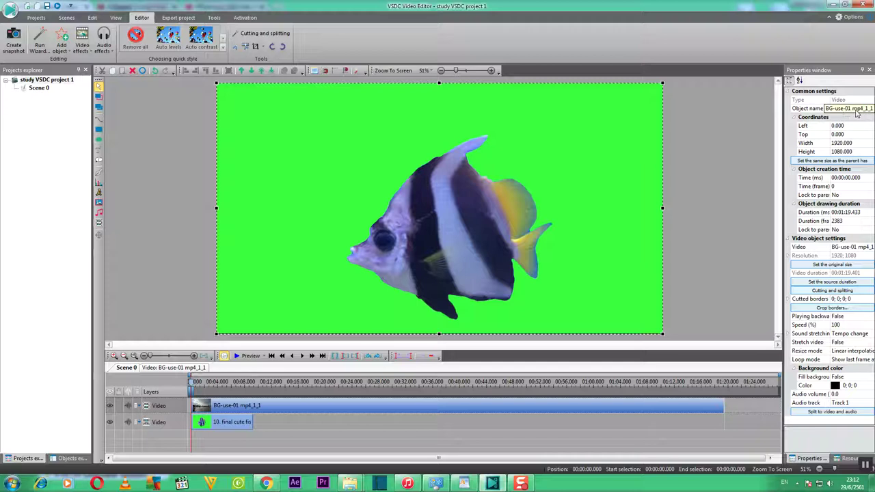
{"action": "key", "text": "Return"}
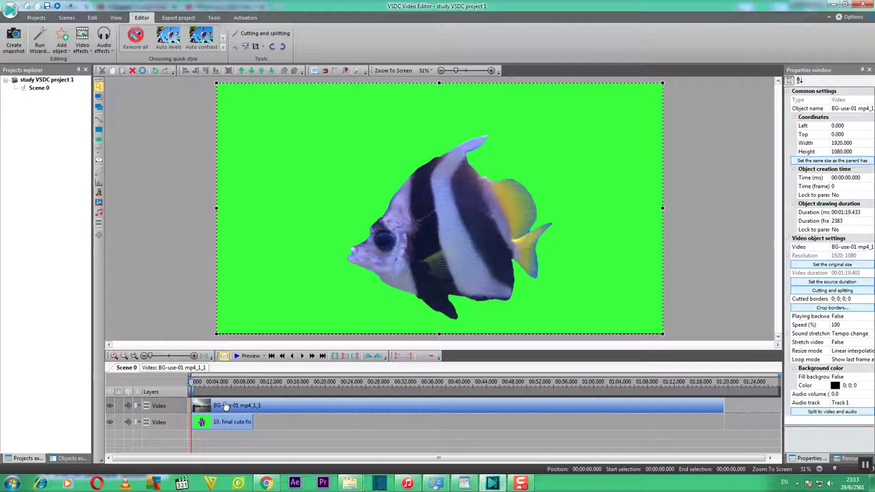
Step: Hide the fish layer to view the background alone, checking the background clip's end and returning the playhead to the start
{"action": "left_click", "coordinate": [110, 423]}
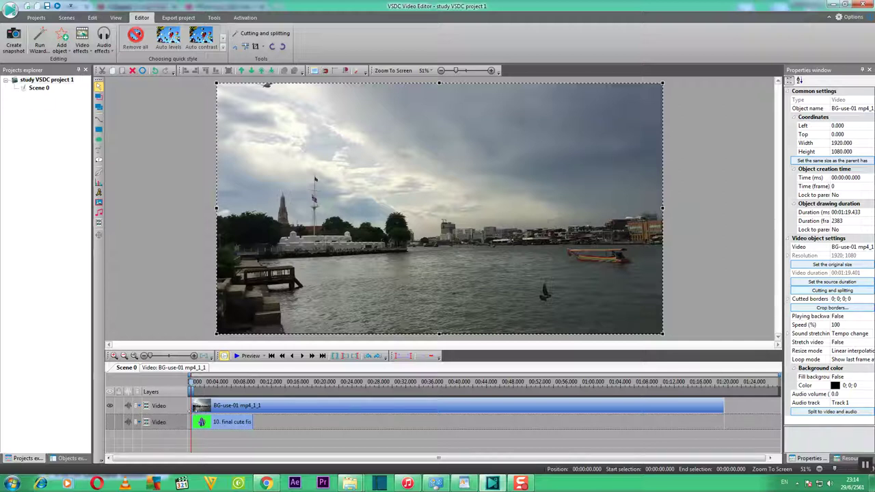
{"action": "mouse_move", "coordinate": [197, 414]}
{"action": "left_click", "coordinate": [322, 356]}
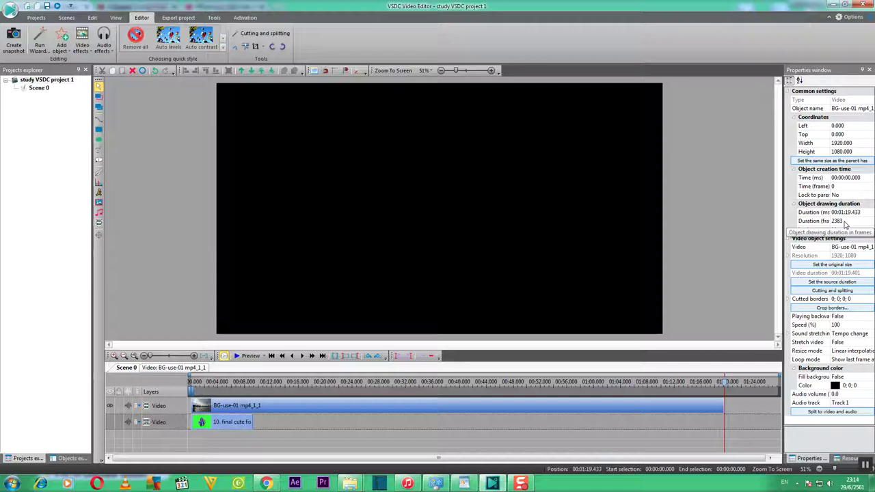
{"action": "left_click", "coordinate": [272, 355]}
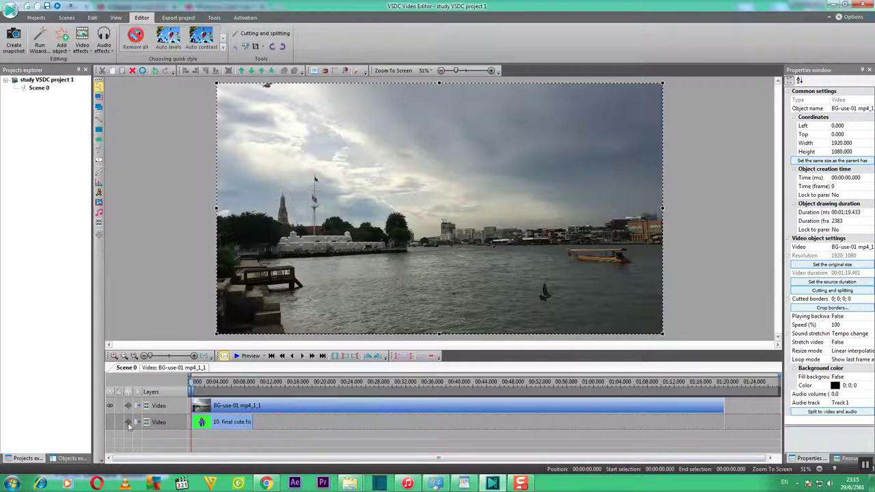
Step: Hide the background layer and show the fish layer, then check the fish clip's media details and select it
{"action": "left_click", "coordinate": [109, 405]}
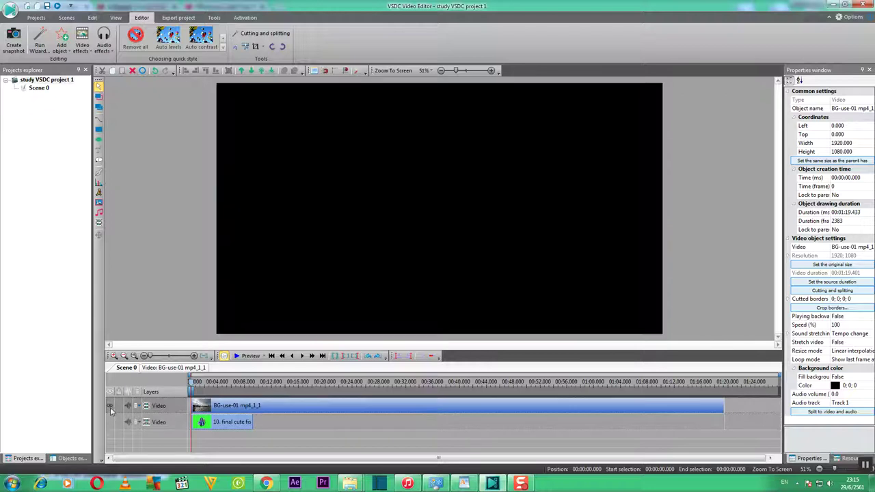
{"action": "left_click", "coordinate": [109, 422]}
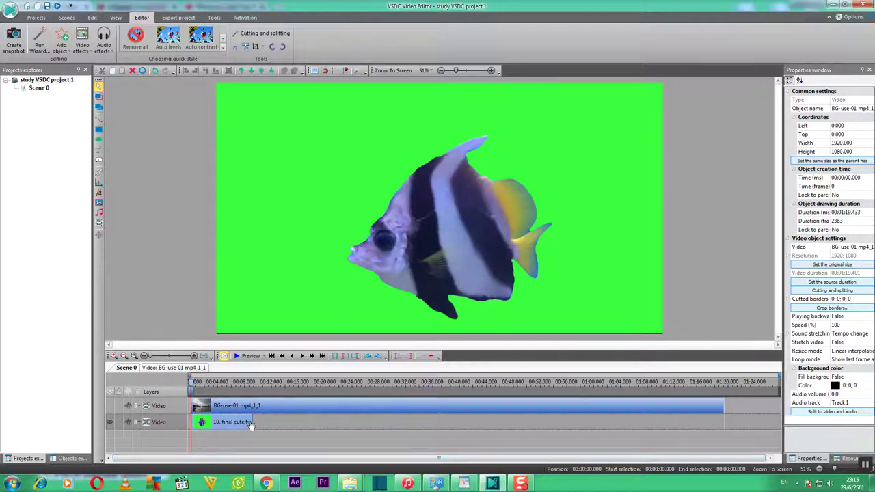
{"action": "mouse_move", "coordinate": [231, 425]}
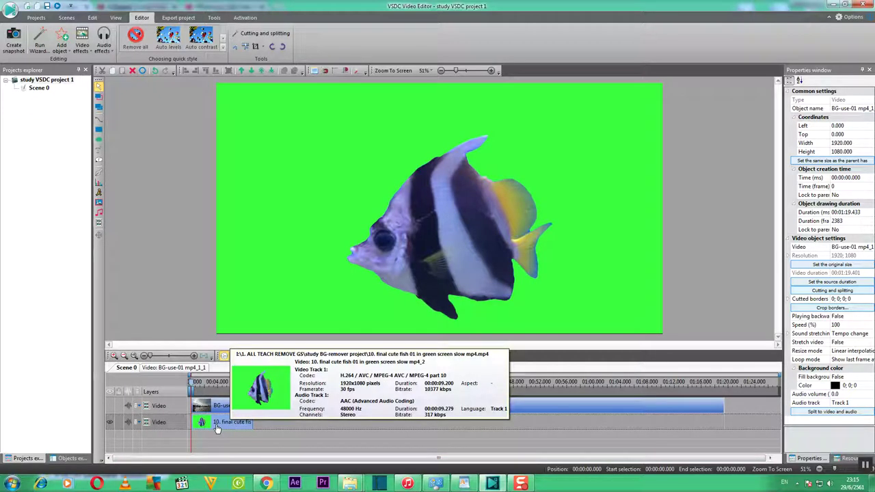
{"action": "left_click", "coordinate": [241, 424]}
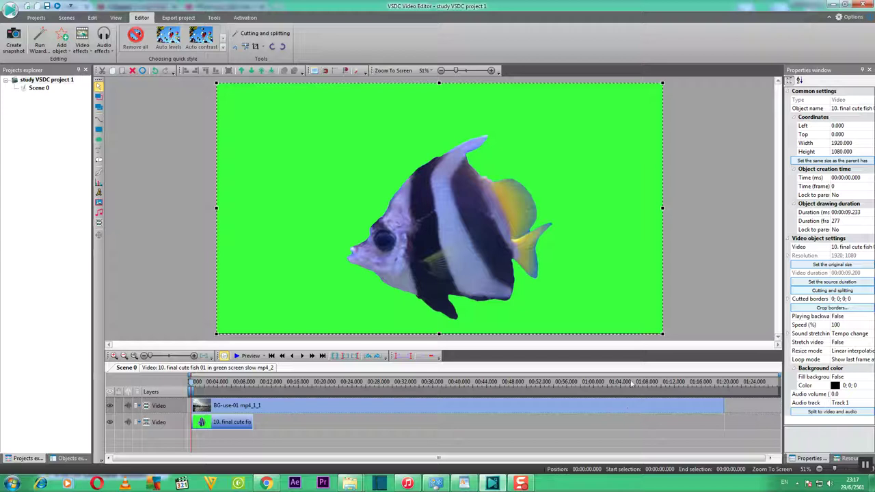
Step: Preview the scene with the green-screen fish over the background, pause playback, and close the preview window
{"action": "left_click", "coordinate": [236, 356]}
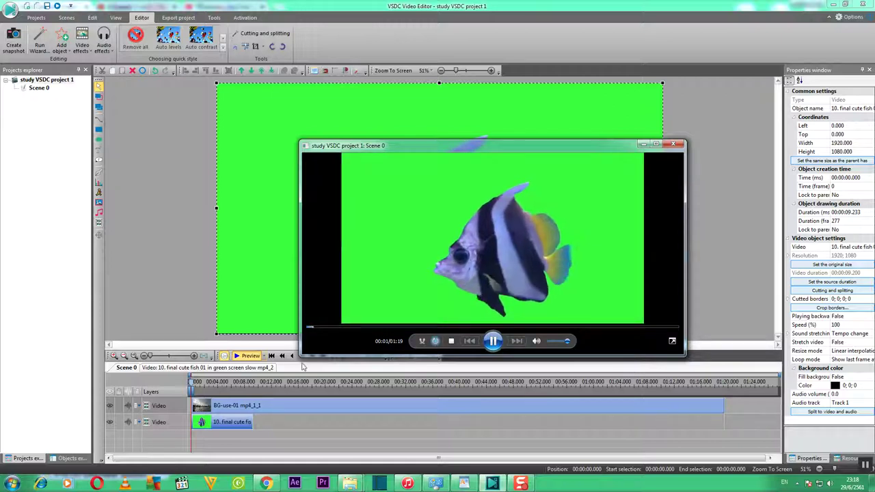
{"action": "left_click", "coordinate": [493, 341]}
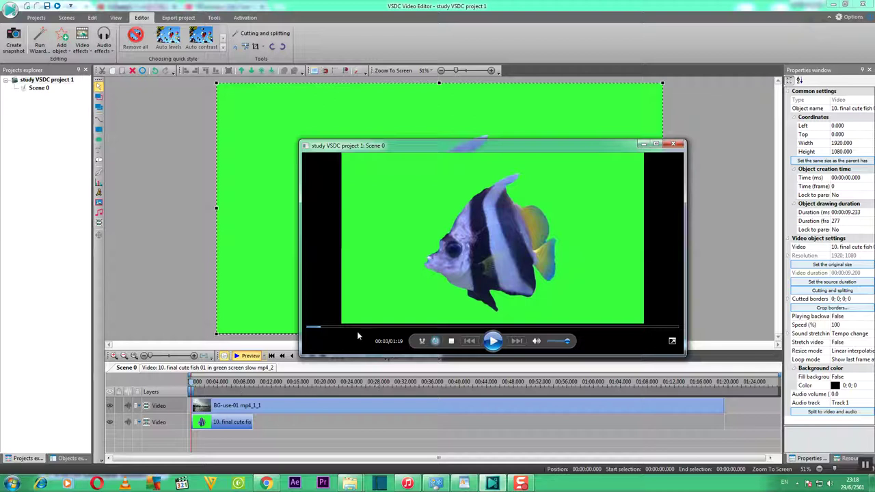
{"action": "left_click", "coordinate": [674, 145]}
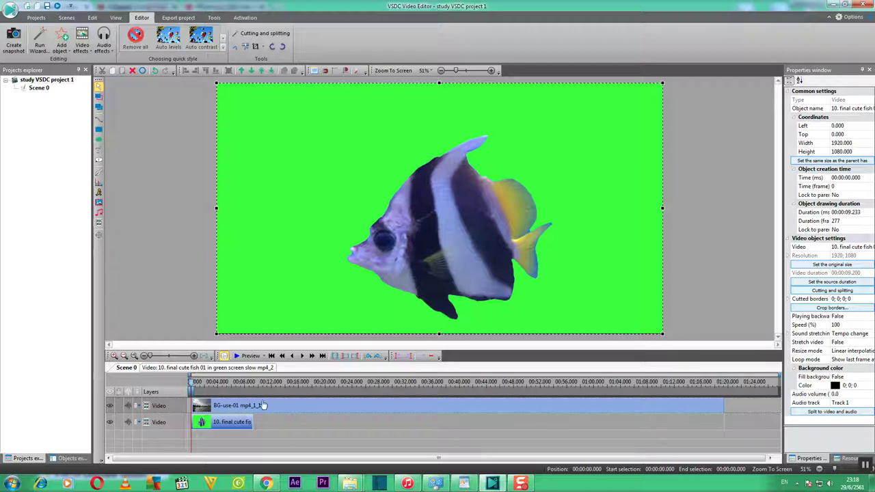
{"action": "mouse_move", "coordinate": [262, 405]}
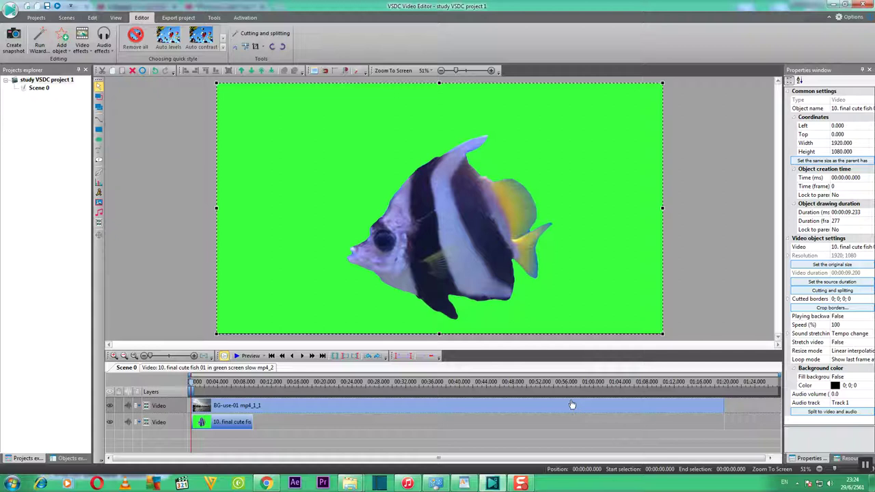
{"action": "mouse_move", "coordinate": [572, 408]}
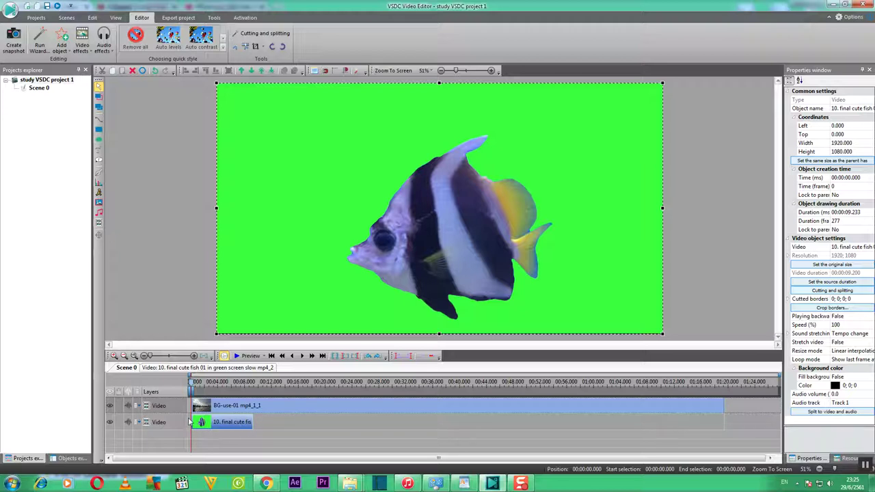
{"action": "mouse_move", "coordinate": [216, 425]}
{"action": "mouse_move", "coordinate": [303, 409]}
{"action": "mouse_move", "coordinate": [270, 413]}
{"action": "mouse_move", "coordinate": [249, 423]}
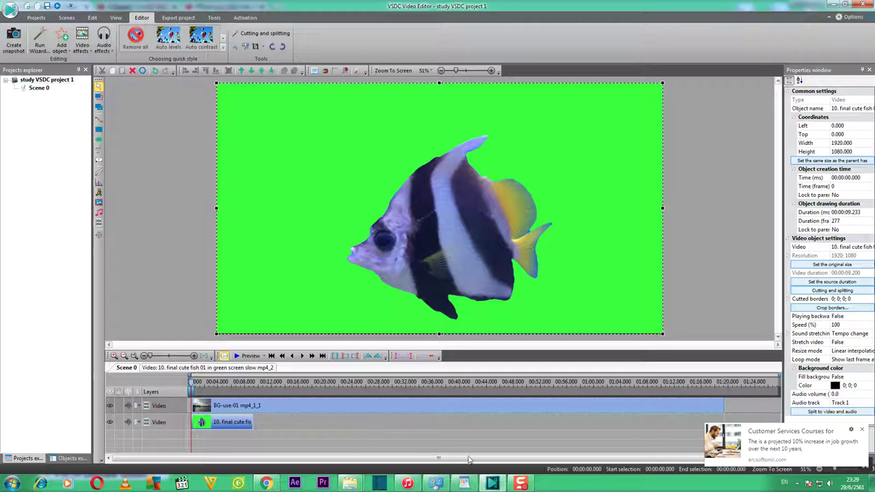
{"action": "left_click", "coordinate": [862, 429]}
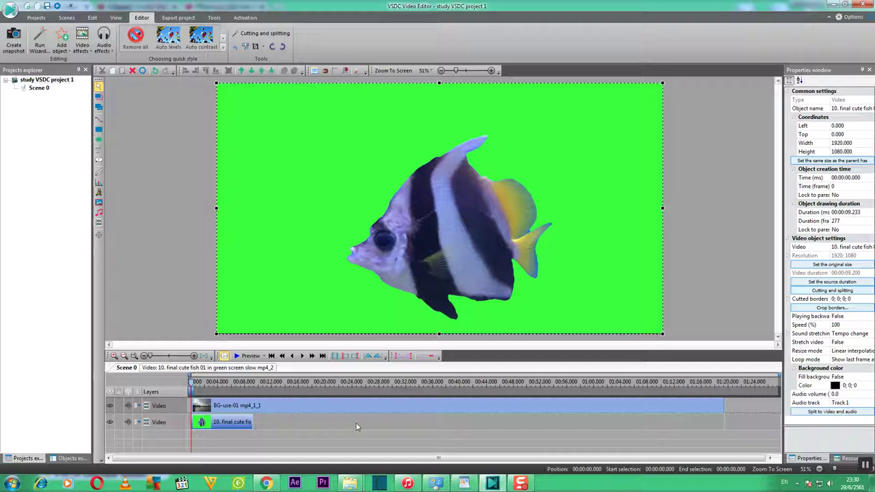
Step: Move the playhead to about 36 seconds on the timeline and set the work area's start there
{"action": "left_click", "coordinate": [432, 385]}
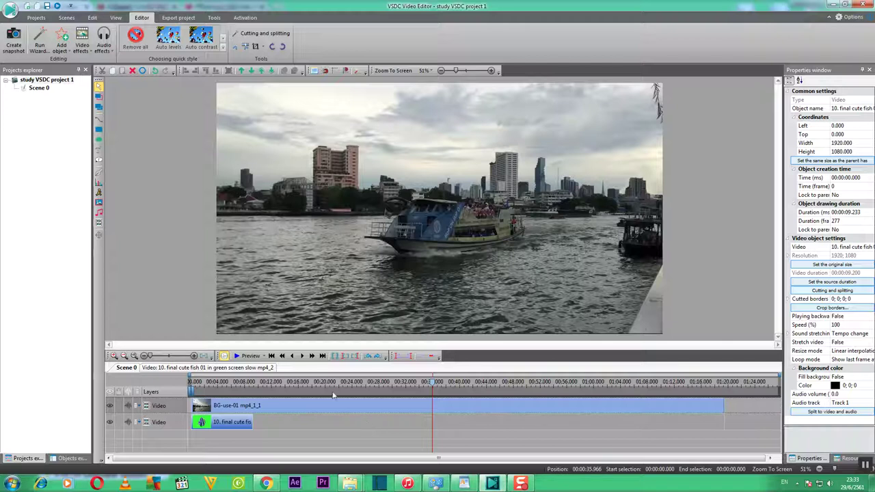
{"action": "left_click_drag", "start_coordinate": [432, 382], "coordinate": [191, 383]}
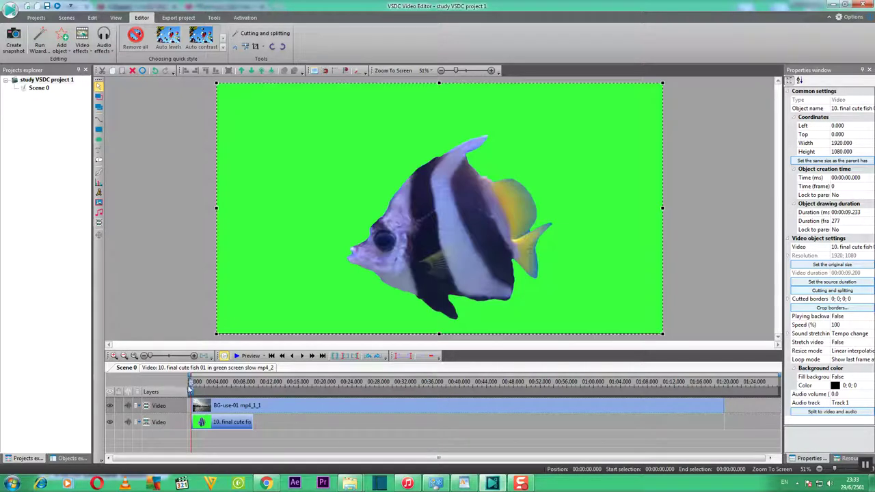
{"action": "left_click_drag", "start_coordinate": [191, 385], "coordinate": [433, 396]}
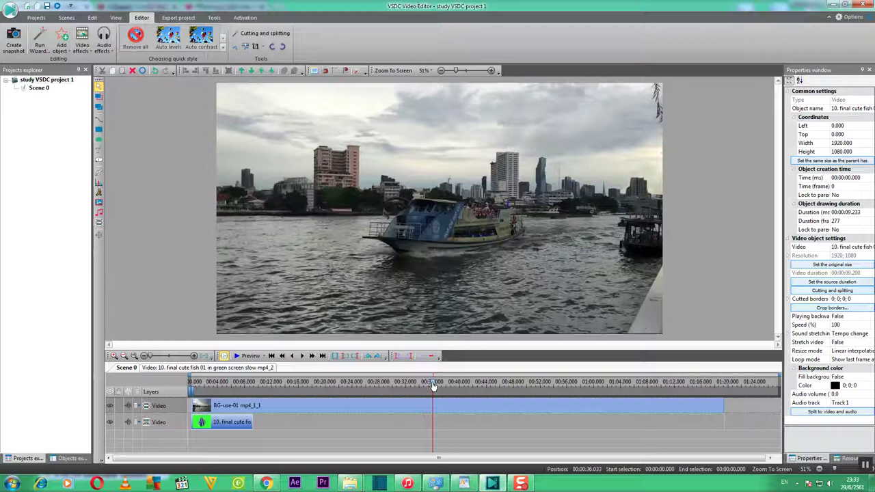
{"action": "left_click", "coordinate": [345, 360]}
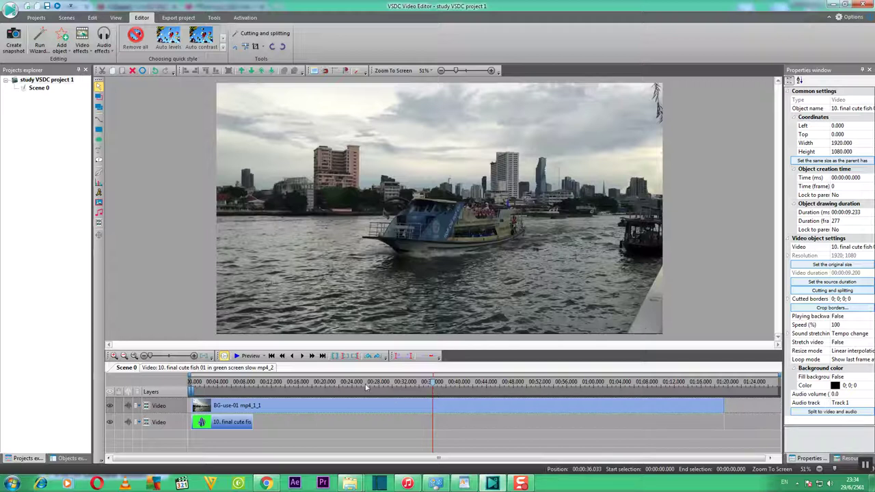
{"action": "left_click", "coordinate": [346, 357]}
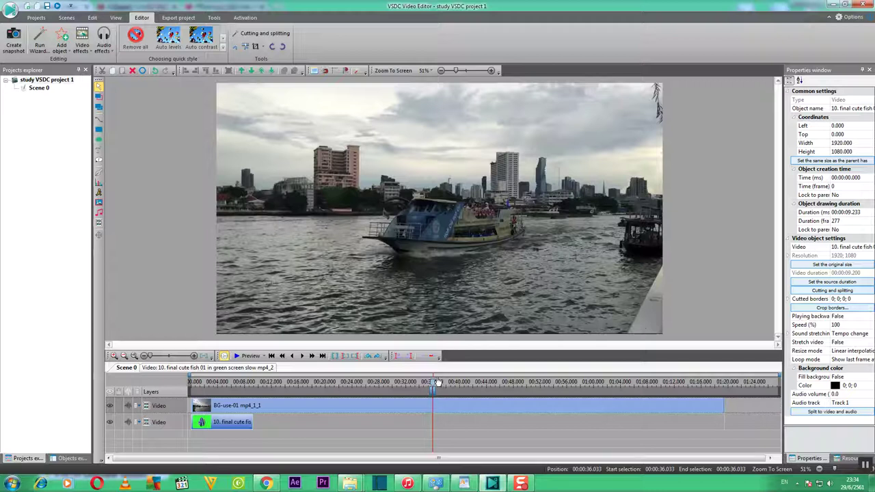
Step: Check where the fish clip ends by scrubbing around its last frames, and return the playhead to about 36 seconds
{"action": "left_click", "coordinate": [322, 356]}
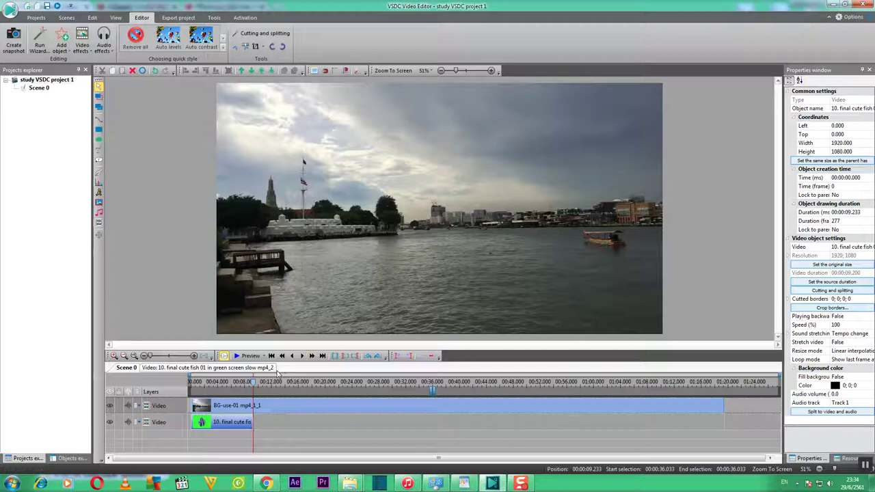
{"action": "left_click_drag", "start_coordinate": [254, 384], "coordinate": [386, 381]}
{"action": "left_click_drag", "start_coordinate": [362, 382], "coordinate": [254, 383]}
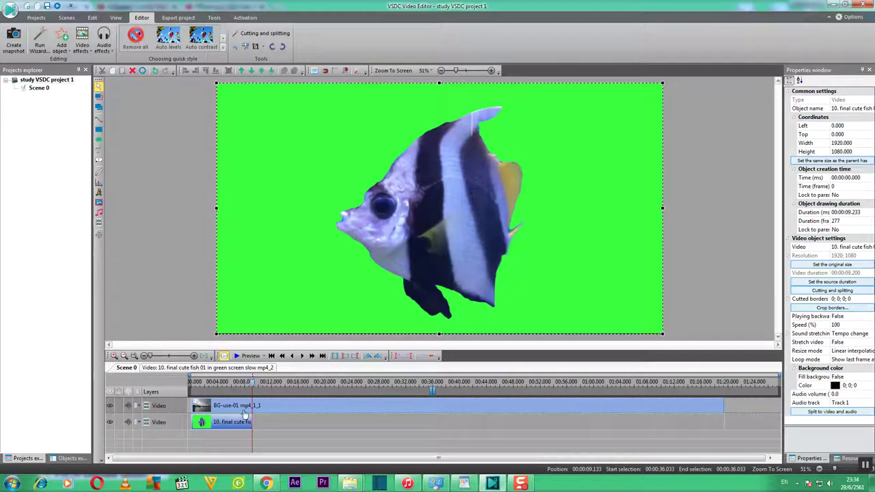
{"action": "mouse_move", "coordinate": [235, 423]}
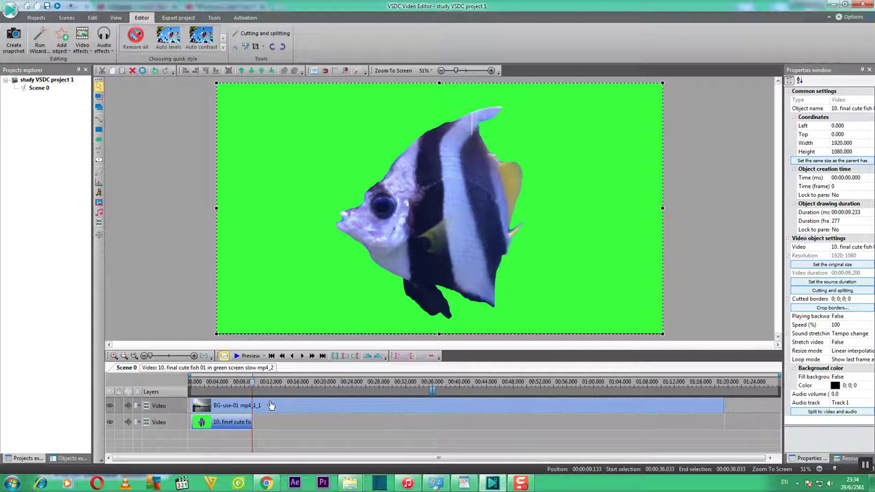
{"action": "mouse_move", "coordinate": [280, 406]}
{"action": "left_click_drag", "start_coordinate": [252, 384], "coordinate": [431, 397]}
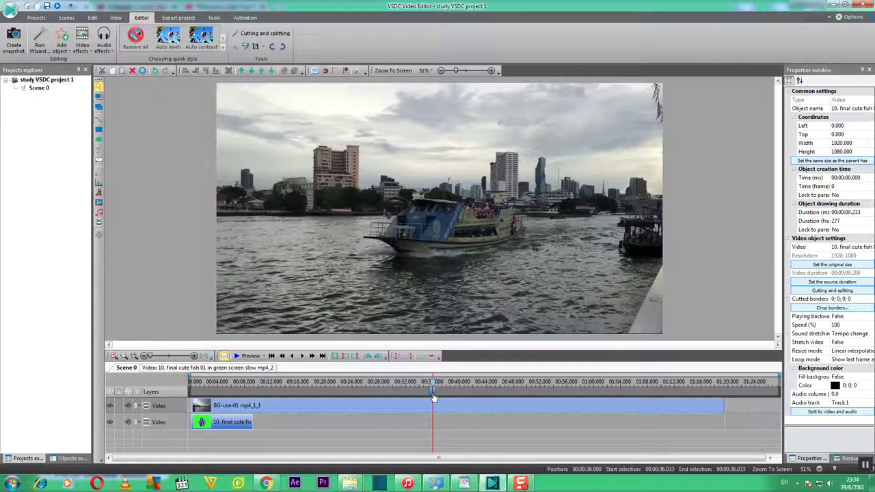
{"action": "left_click", "coordinate": [433, 387]}
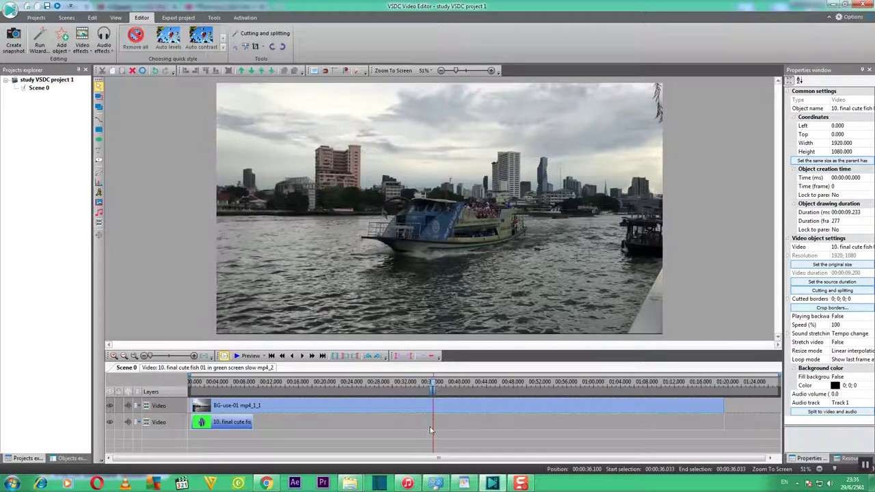
Step: Set the work area's end at the end of the BG-use-01 background clip, at 00:01:19.433
{"action": "left_click", "coordinate": [284, 409]}
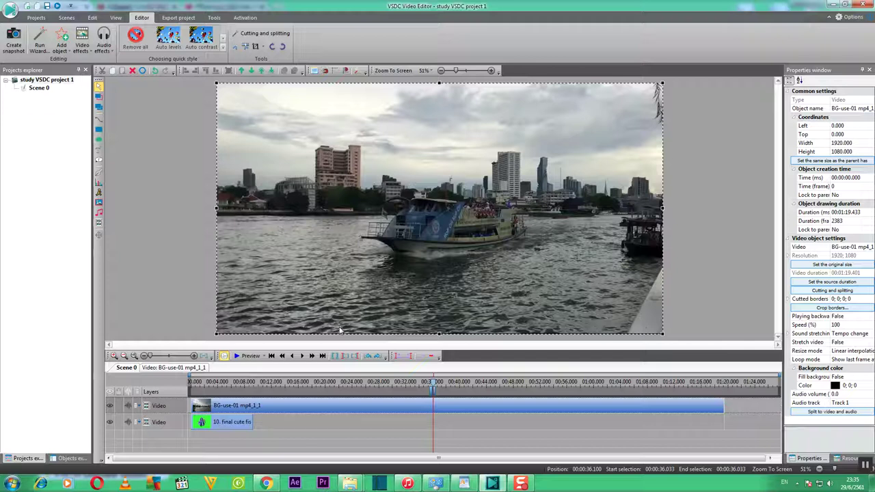
{"action": "left_click", "coordinate": [323, 355]}
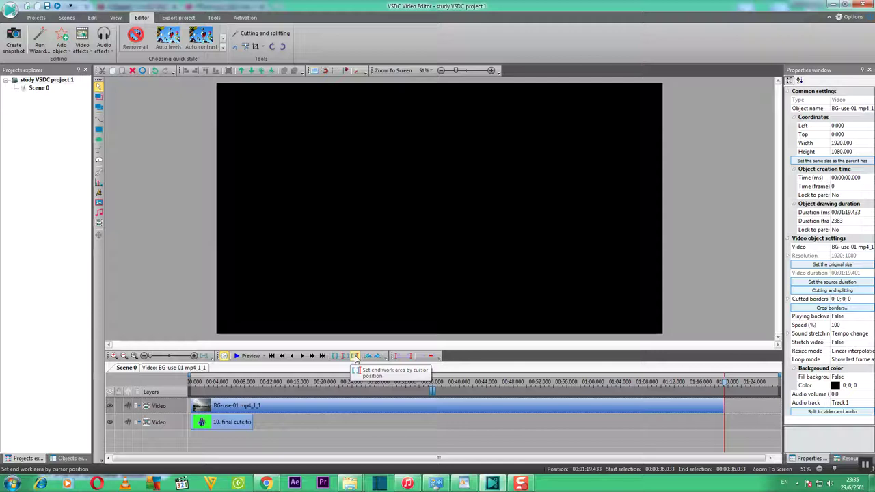
{"action": "left_click", "coordinate": [355, 357]}
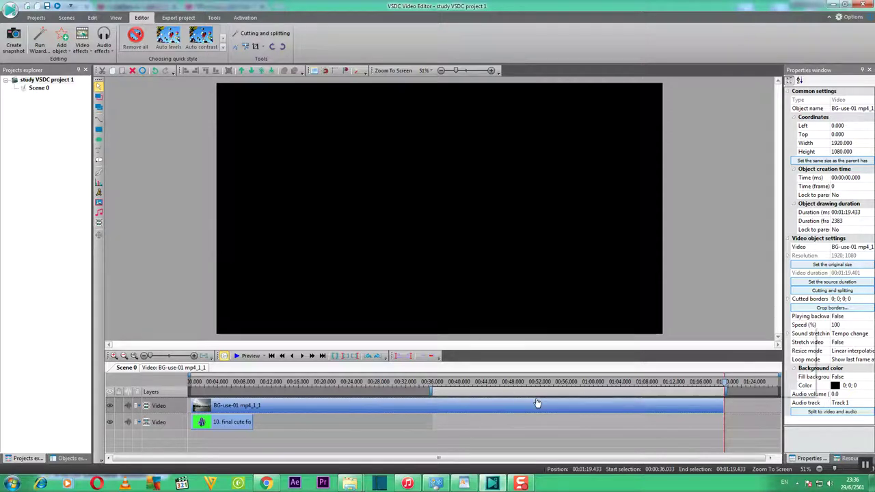
{"action": "mouse_move", "coordinate": [537, 404]}
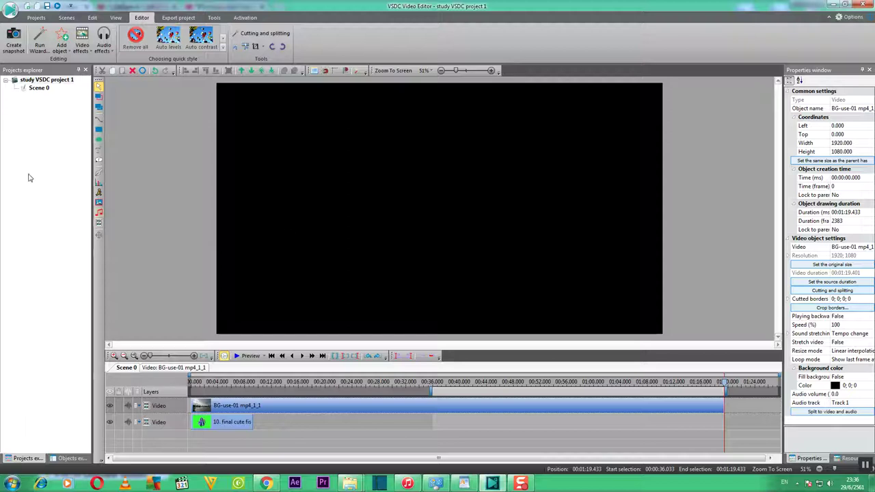
{"action": "left_click", "coordinate": [90, 18]}
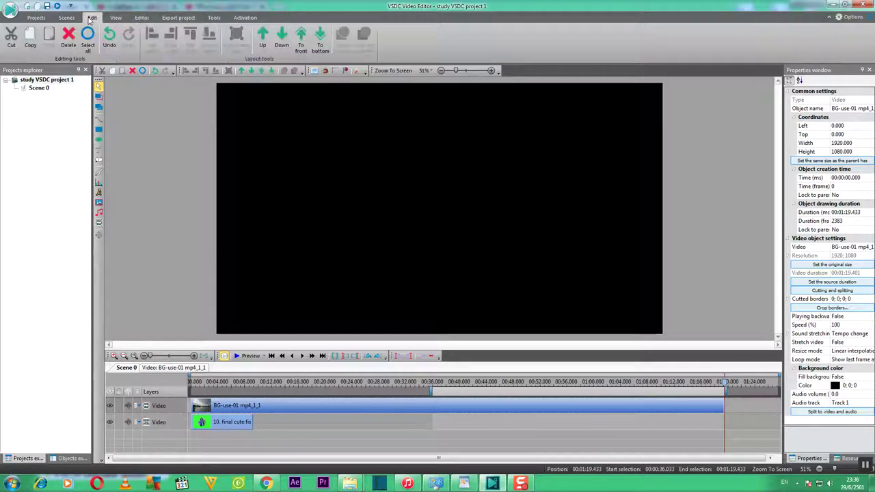
{"action": "left_click", "coordinate": [116, 18]}
{"action": "left_click", "coordinate": [66, 19]}
{"action": "left_click", "coordinate": [36, 18]}
{"action": "left_click", "coordinate": [218, 19]}
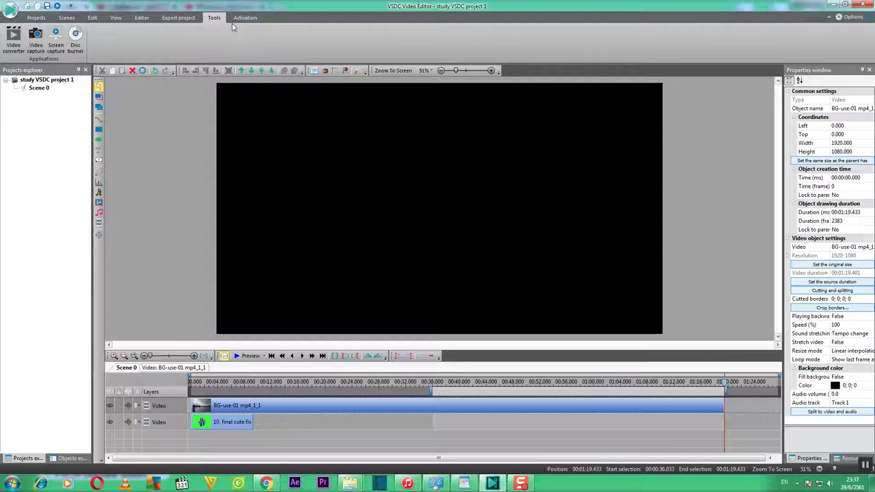
{"action": "left_click", "coordinate": [140, 19]}
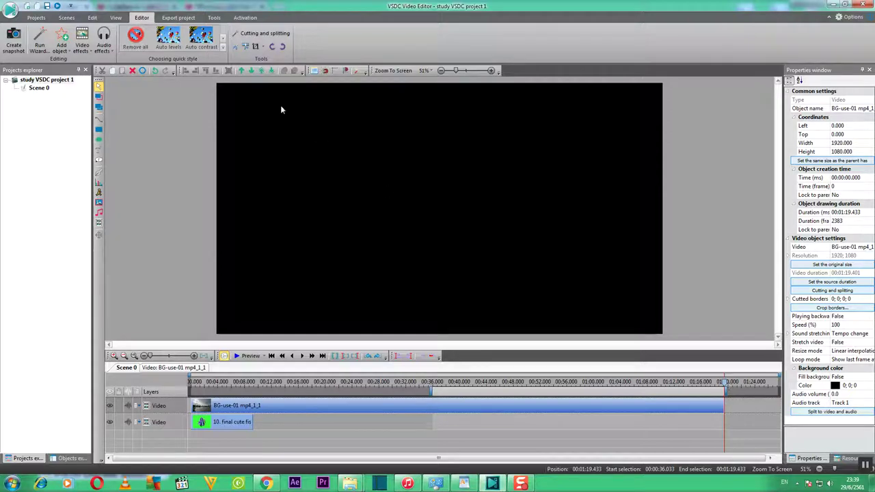
Step: Cut the marked section out of the BG-use-01 clip, return the playhead to the start, and collapse the work area there
{"action": "left_click", "coordinate": [237, 48]}
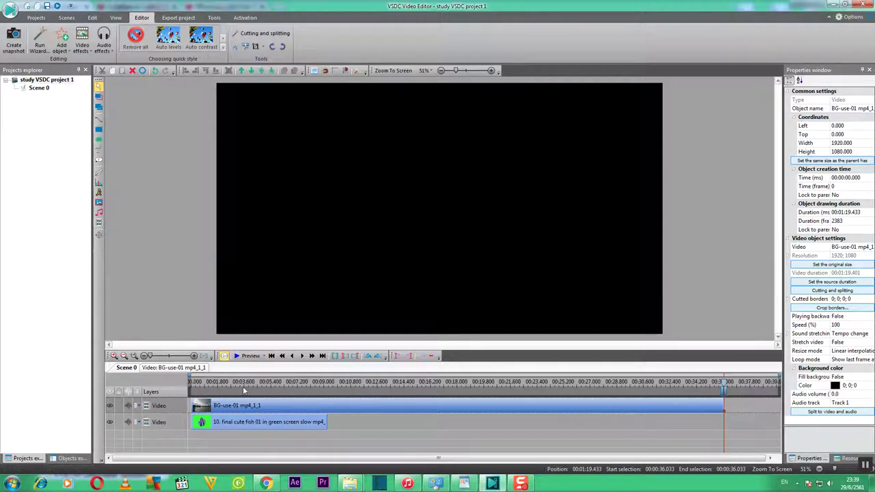
{"action": "left_click", "coordinate": [271, 356]}
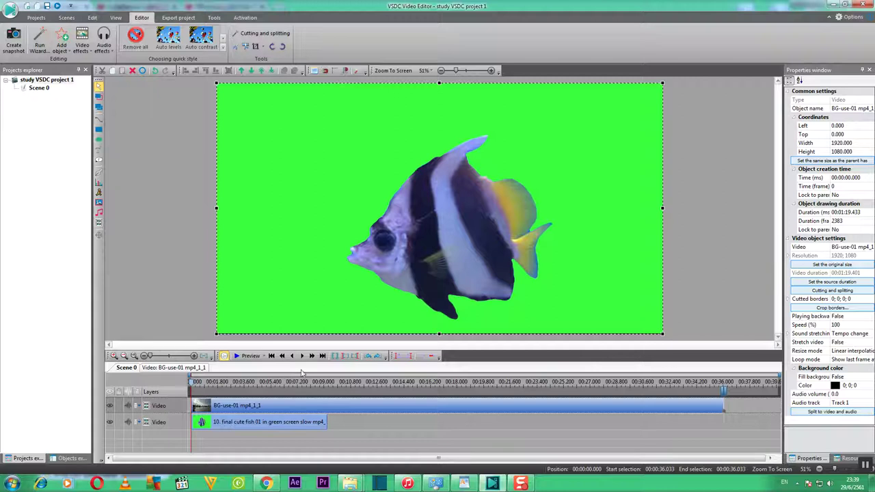
{"action": "left_click", "coordinate": [346, 357]}
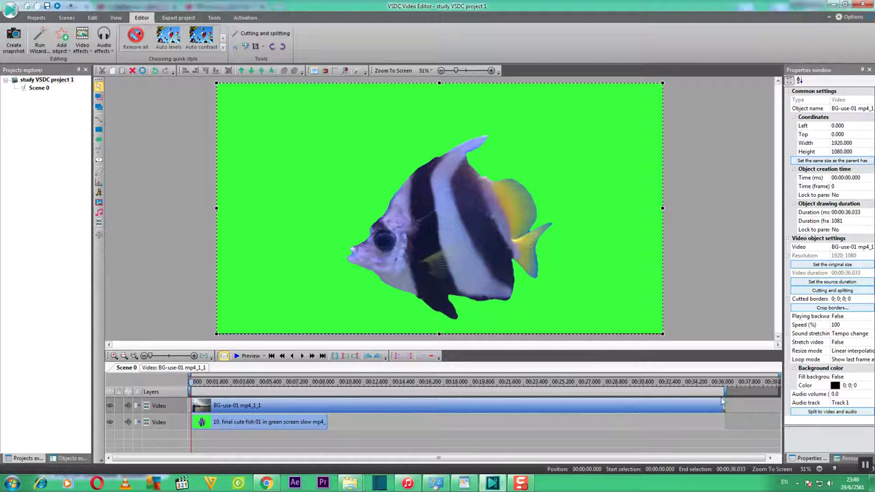
{"action": "left_click", "coordinate": [356, 361]}
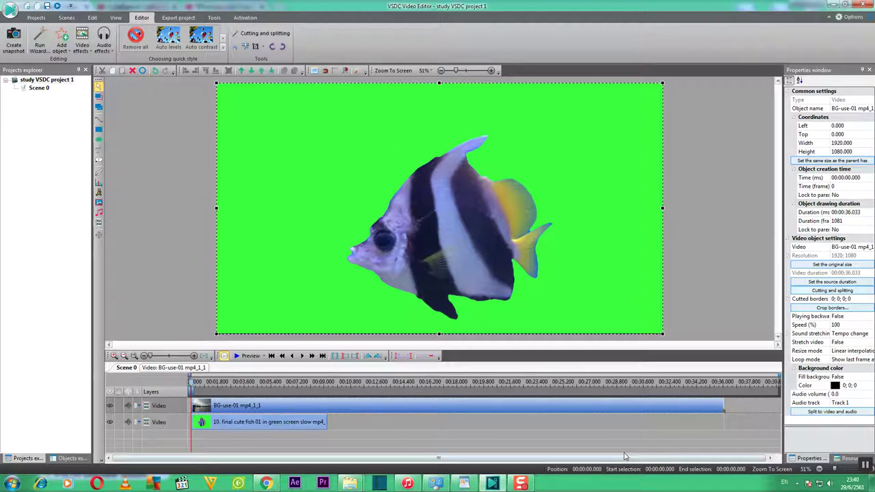
{"action": "mouse_move", "coordinate": [492, 483]}
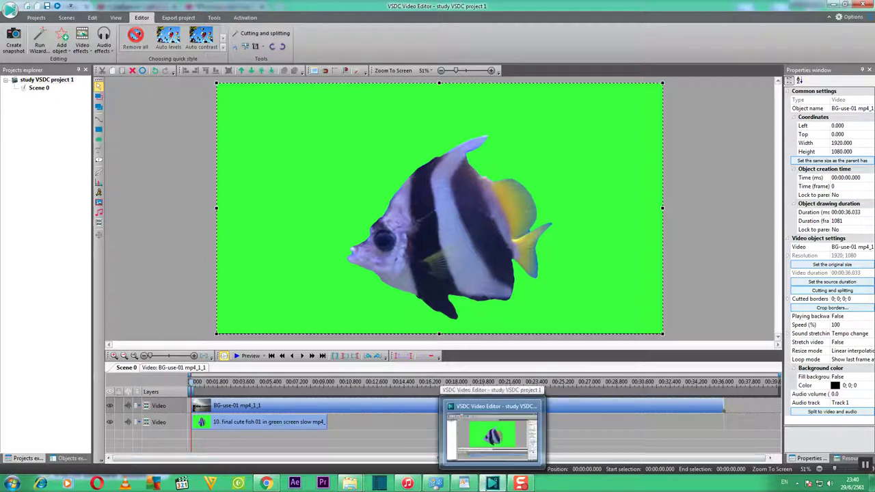
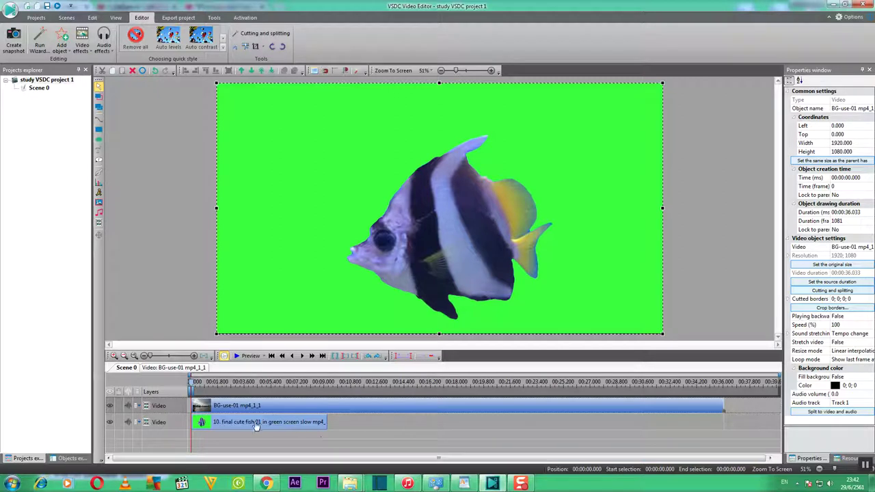
Step: Select the green-screen fish clip on the timeline
{"action": "mouse_move", "coordinate": [277, 427]}
{"action": "left_click", "coordinate": [279, 425]}
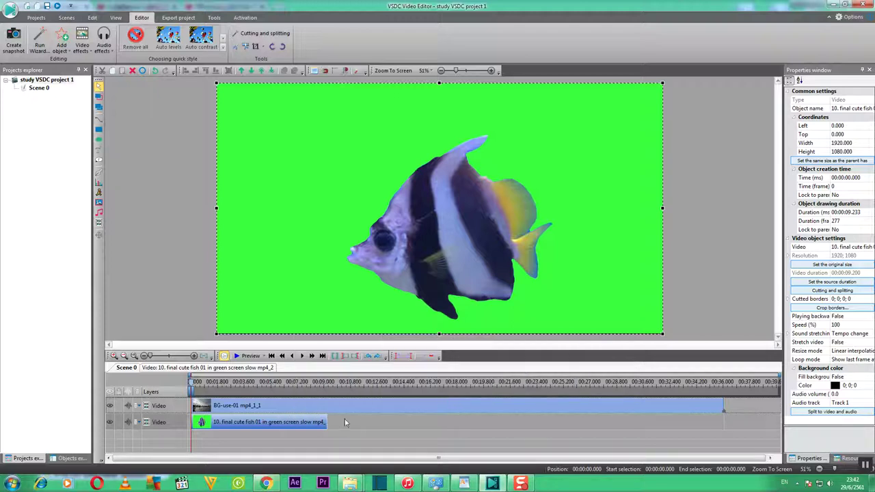
{"action": "mouse_move", "coordinate": [395, 413]}
{"action": "mouse_move", "coordinate": [236, 429]}
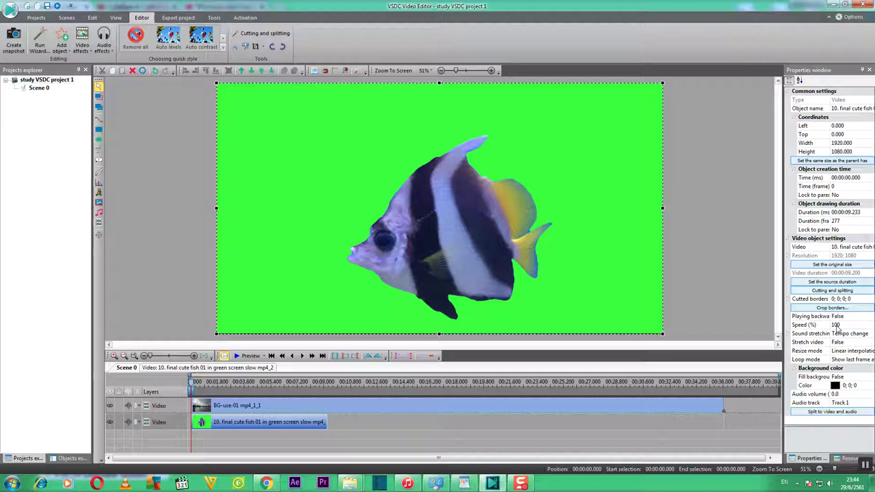
Step: Set the fish clip's speed to 40%
{"action": "left_click", "coordinate": [835, 326]}
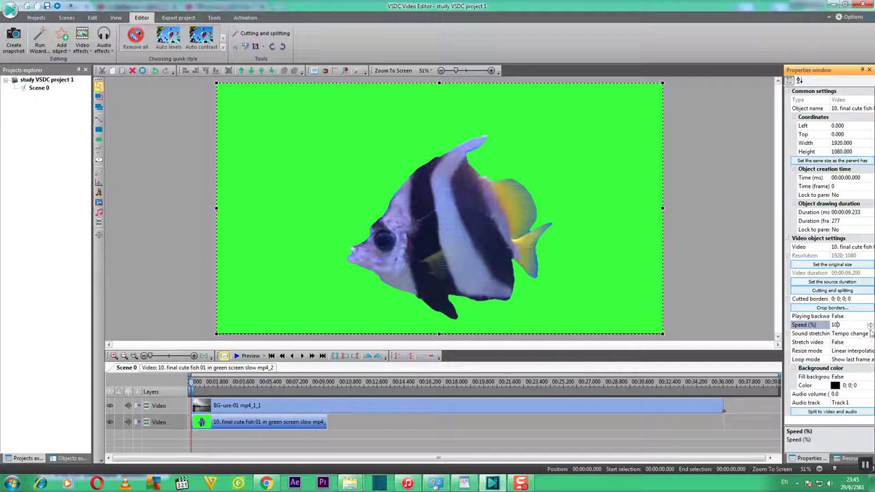
{"action": "double_click", "coordinate": [837, 325]}
{"action": "type", "text": "40"}
{"action": "key", "text": "Return"}
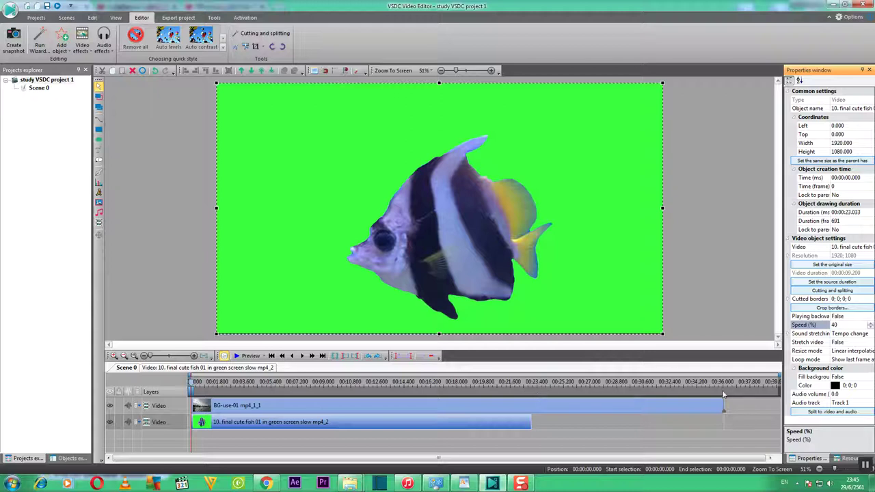
Step: Lower the fish clip's speed to 20%
{"action": "left_click", "coordinate": [833, 325]}
{"action": "type", "text": "2"}
{"action": "key", "text": "Return"}
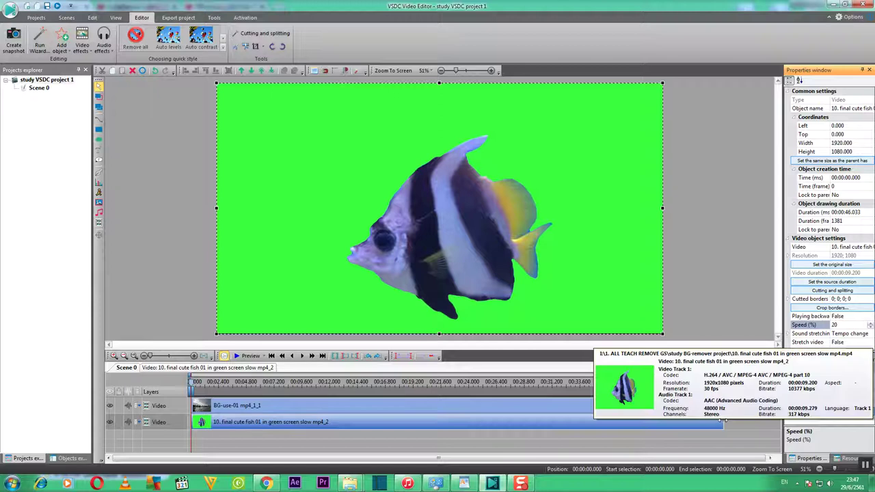
Step: Try shortening the fish clip by pulling its end back to the end of the background clip, and undo the trim
{"action": "left_click_drag", "start_coordinate": [723, 425], "coordinate": [606, 425]}
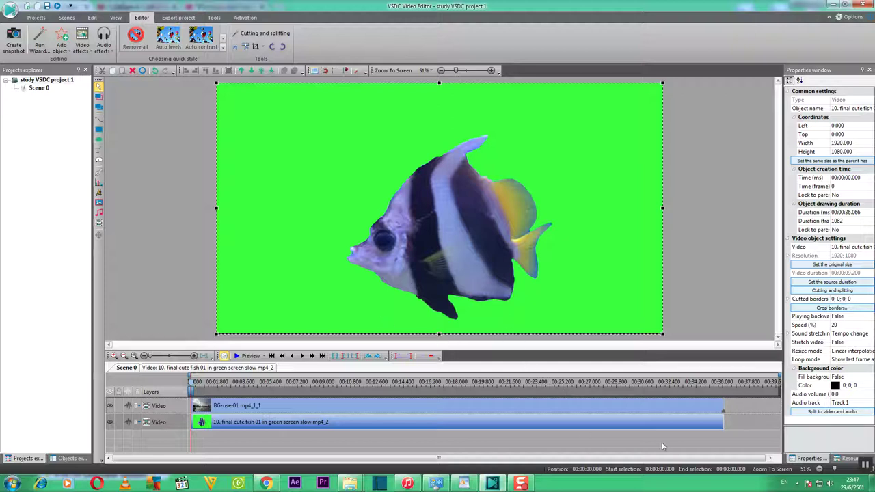
{"action": "mouse_move", "coordinate": [703, 430]}
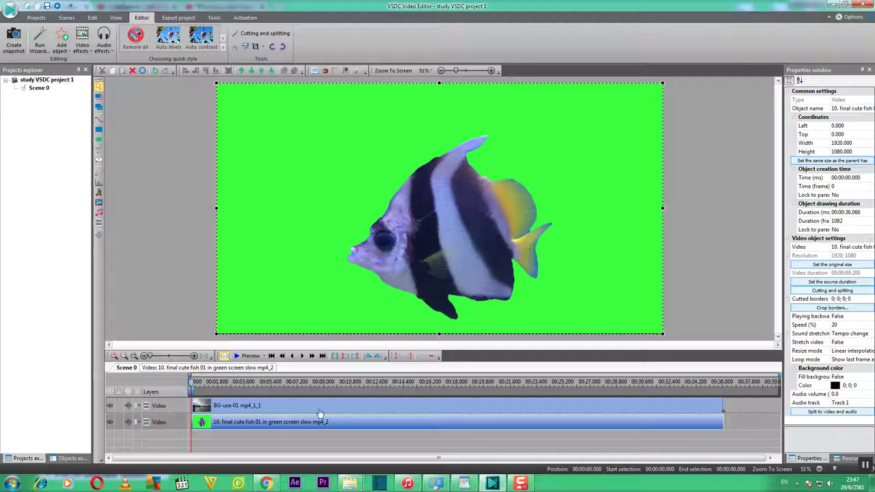
{"action": "left_click", "coordinate": [156, 73]}
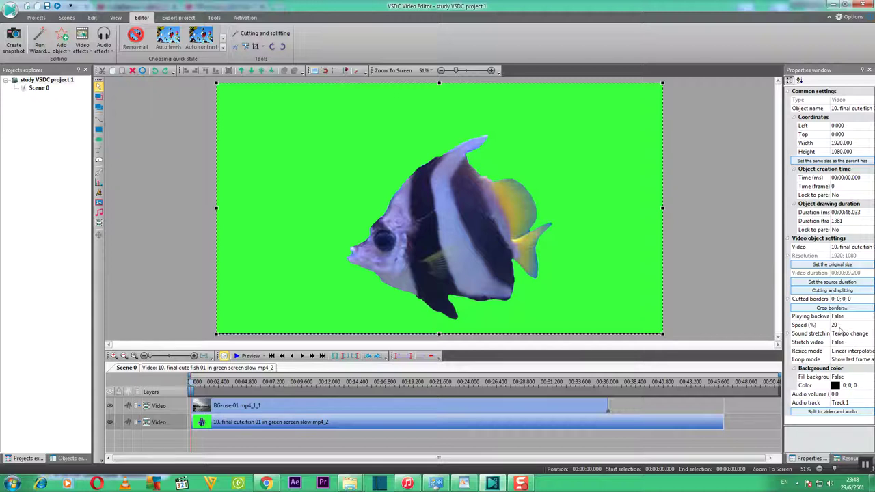
Step: Try a speed of 25% for the fish clip, and undo the change
{"action": "left_click", "coordinate": [834, 326]}
{"action": "double_click", "coordinate": [834, 326]}
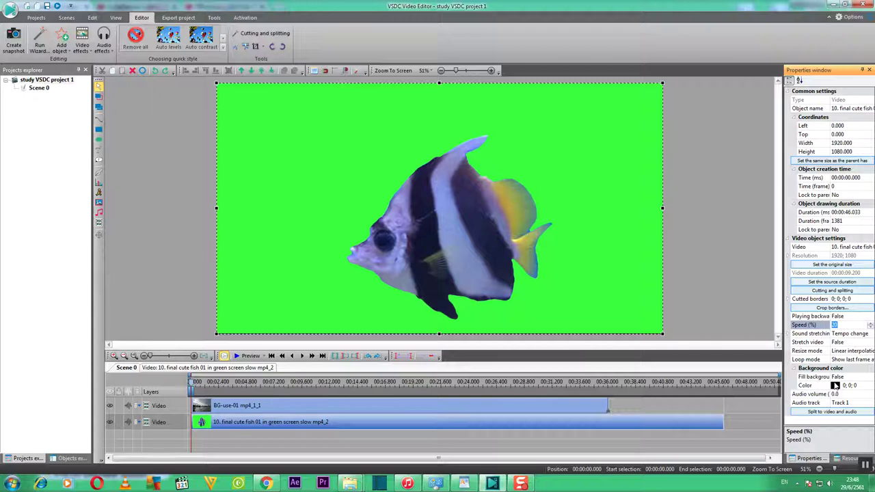
{"action": "type", "text": "25"}
{"action": "key", "text": "Return"}
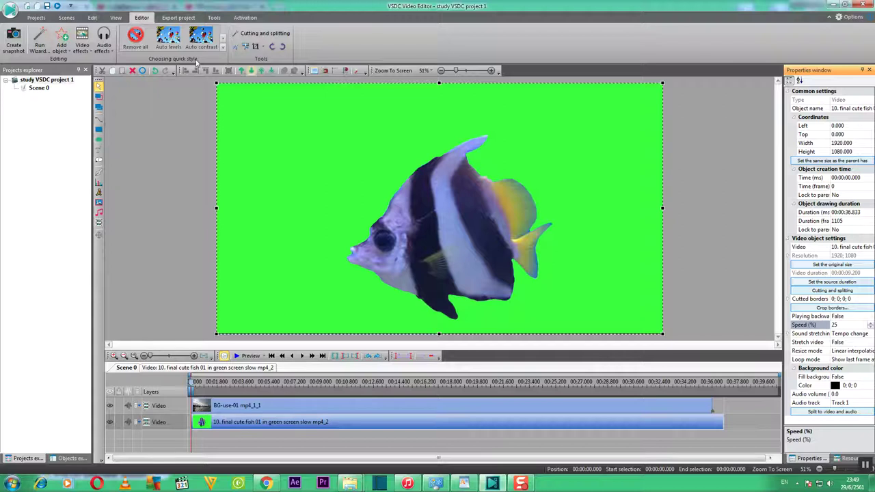
{"action": "left_click", "coordinate": [156, 71]}
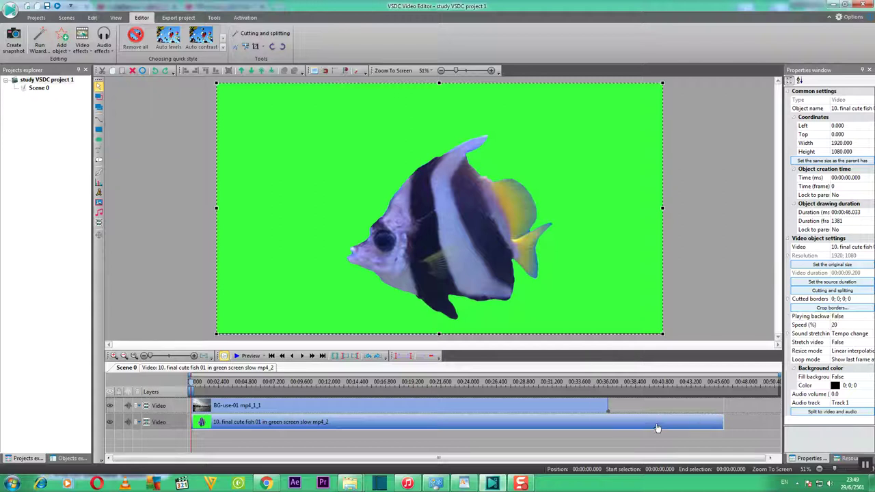
Step: Set the fish clip's speed to 15% and hide the background video layer
{"action": "mouse_move", "coordinate": [657, 428]}
{"action": "left_click", "coordinate": [838, 325]}
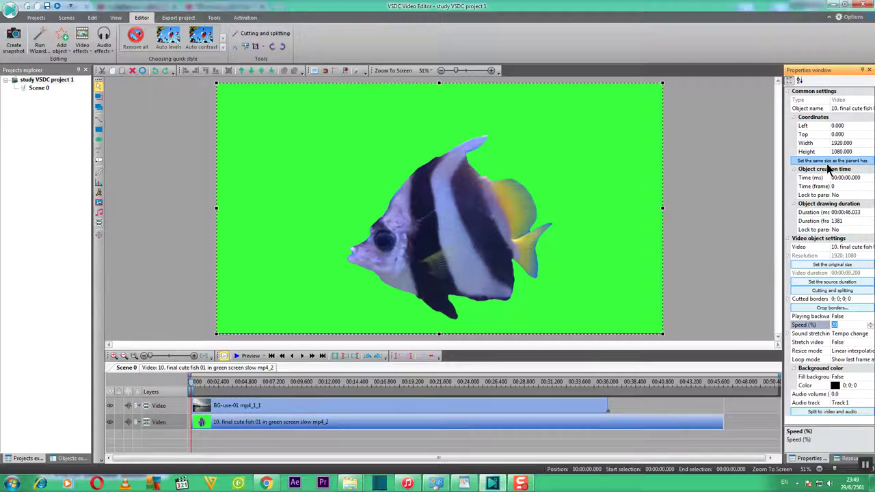
{"action": "type", "text": "15"}
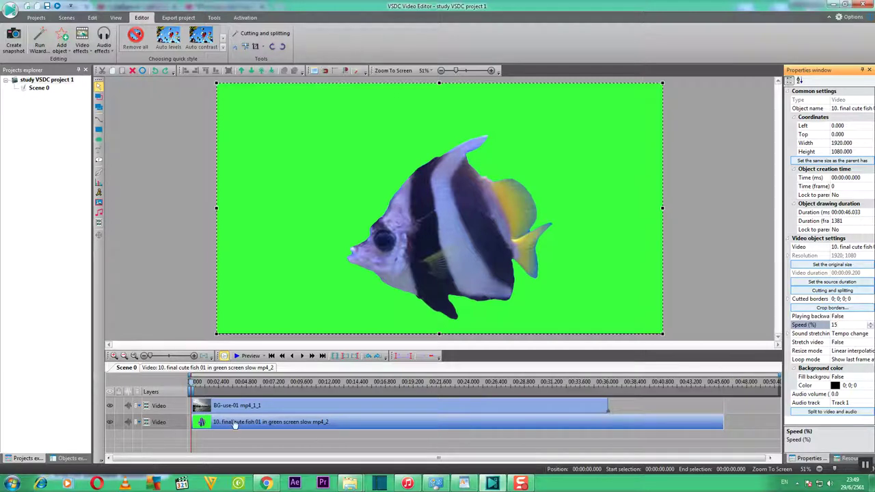
{"action": "left_click", "coordinate": [110, 408]}
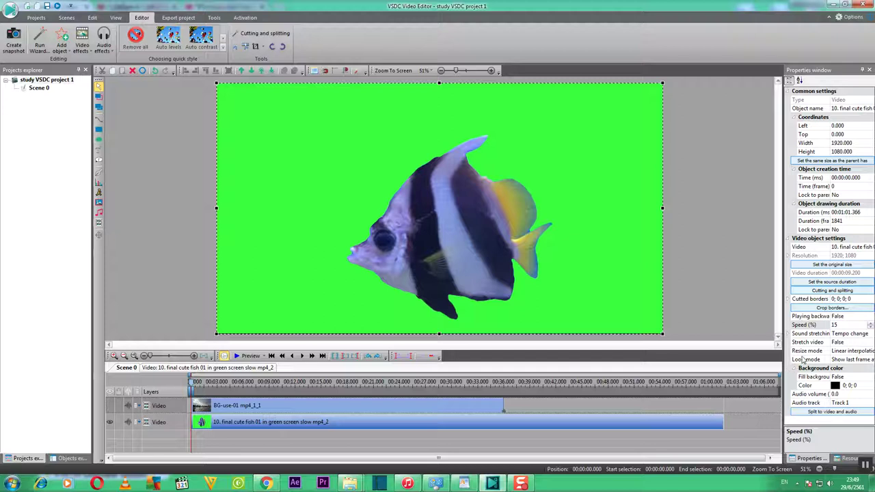
Step: Raise the fish clip's speed to 30%
{"action": "left_click", "coordinate": [844, 326]}
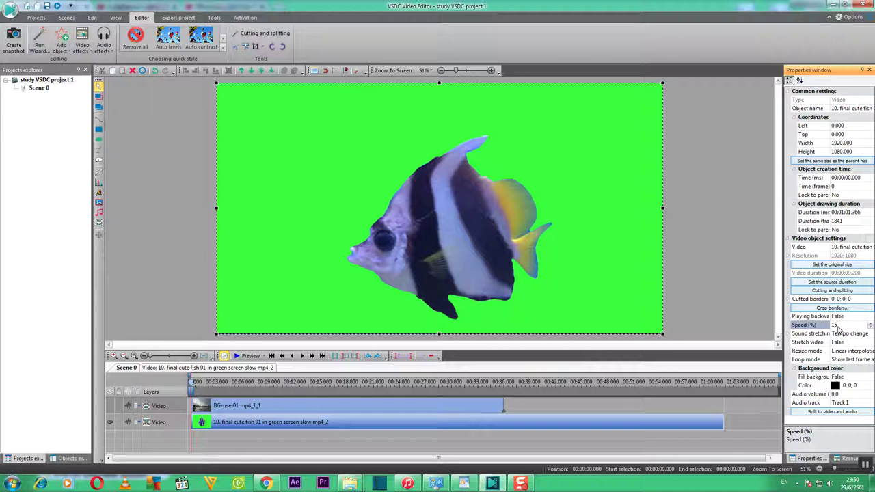
{"action": "double_click", "coordinate": [833, 326]}
{"action": "type", "text": "30"}
{"action": "key", "text": "Return"}
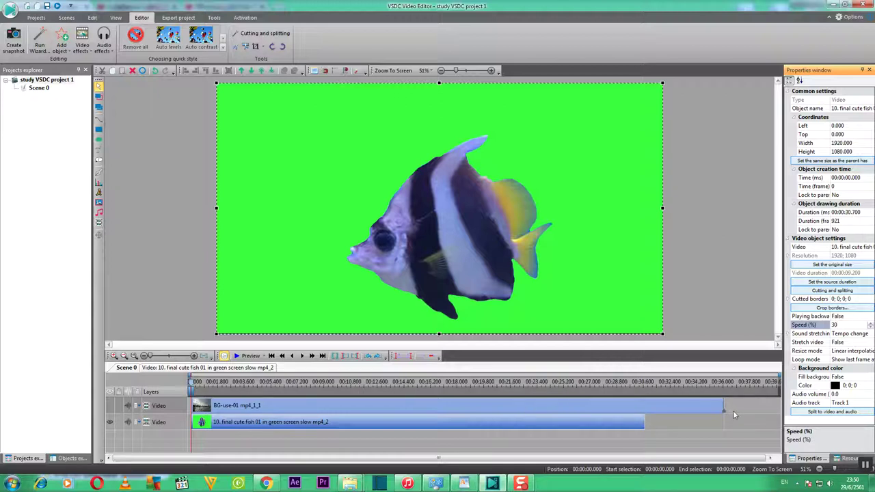
Step: Try speeds of 25% and 26% for the fish clip to compare its end with the background clip's end
{"action": "left_click", "coordinate": [834, 327]}
{"action": "type", "text": "25"}
{"action": "key", "text": "Return"}
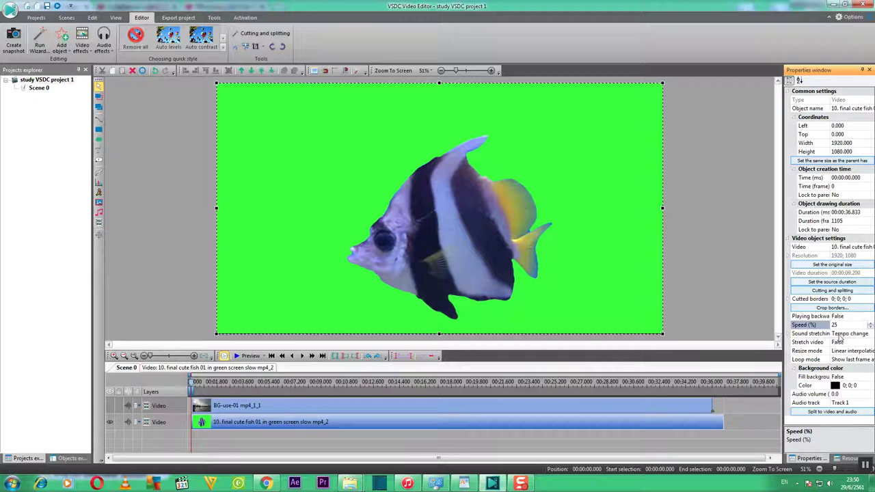
{"action": "left_click", "coordinate": [838, 327]}
{"action": "type", "text": "6"}
{"action": "key", "text": "Return"}
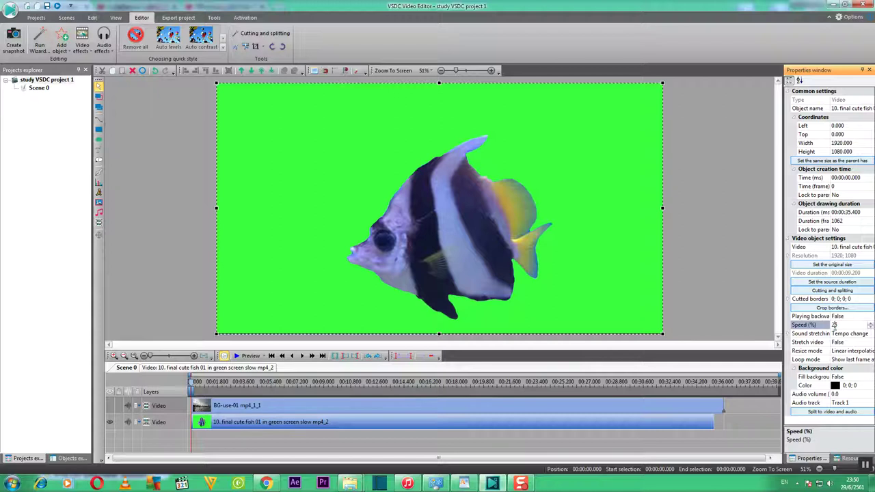
Step: Set the fish clip's speed back to 25%
{"action": "left_click_drag", "start_coordinate": [839, 325], "coordinate": [829, 327]}
{"action": "type", "text": "25"}
{"action": "key", "text": "Return"}
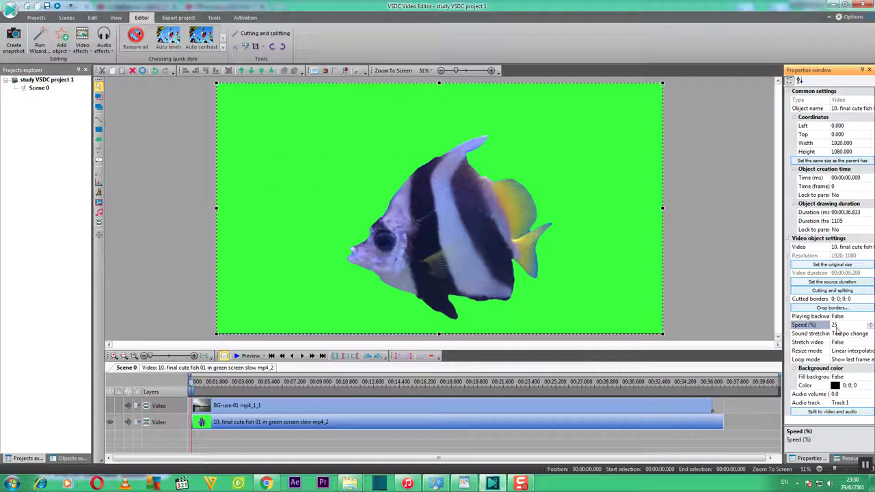
Step: Try to enter a speed of 25.5% for the fish clip, and remove the decimal part again
{"action": "left_click_drag", "start_coordinate": [839, 326], "coordinate": [829, 327]}
{"action": "type", "text": "25.5"}
{"action": "key", "text": "BackSpace"}
{"action": "key", "text": "BackSpace"}
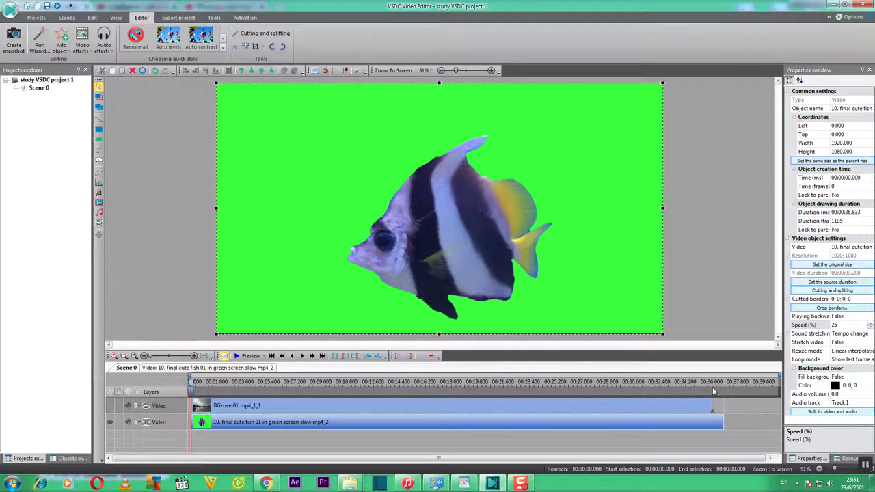
Step: Mark the fish clip's excess from the background's end at 00:00:36.033 to the fish clip's end at 00:00:36.833, and cut it out
{"action": "left_click", "coordinate": [712, 387]}
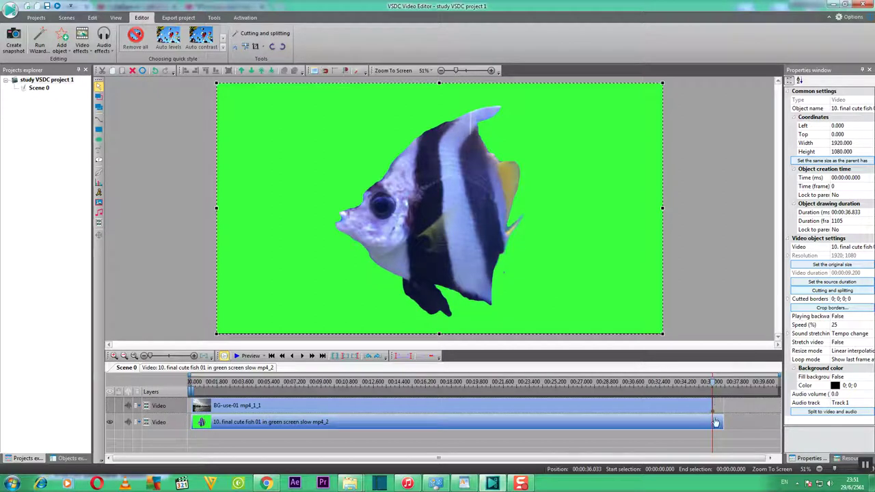
{"action": "left_click", "coordinate": [345, 360]}
{"action": "left_click", "coordinate": [322, 357]}
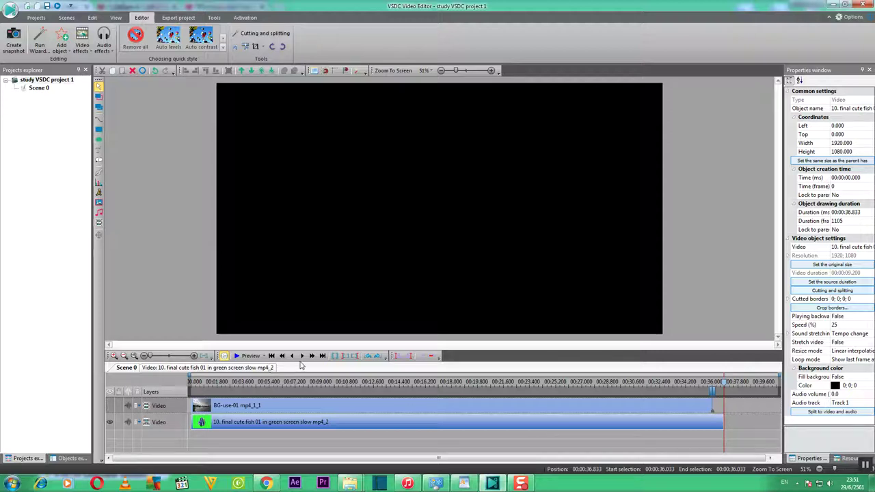
{"action": "left_click", "coordinate": [357, 358]}
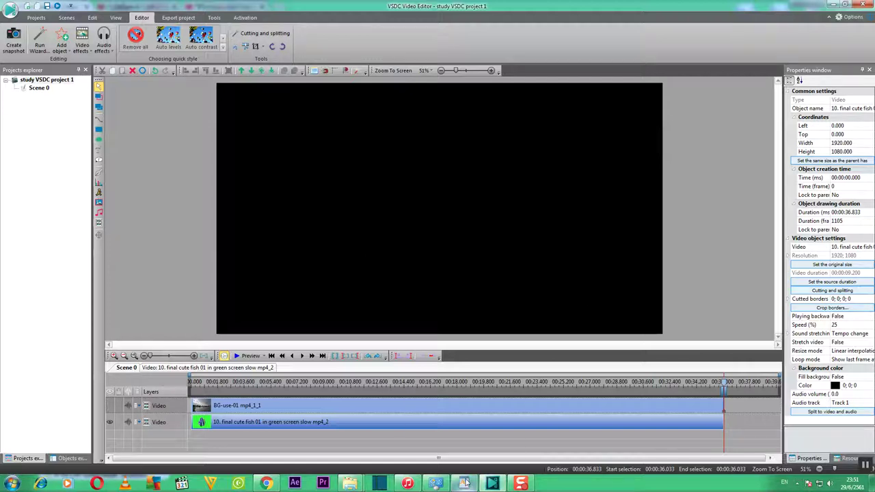
Step: Enlarge the timeline area upward and make the background video layer visible again
{"action": "mouse_move", "coordinate": [472, 483]}
{"action": "mouse_move", "coordinate": [513, 414]}
{"action": "mouse_move", "coordinate": [695, 427]}
{"action": "left_click_drag", "start_coordinate": [605, 348], "coordinate": [602, 271]}
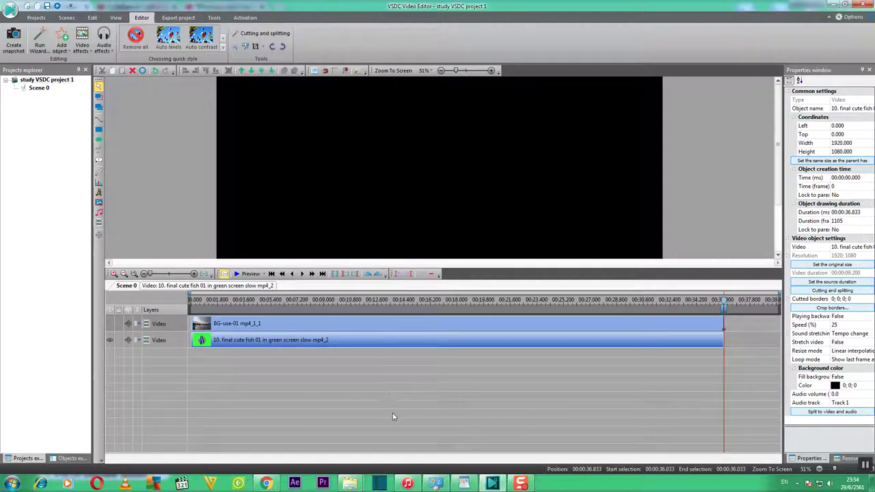
{"action": "mouse_move", "coordinate": [400, 453]}
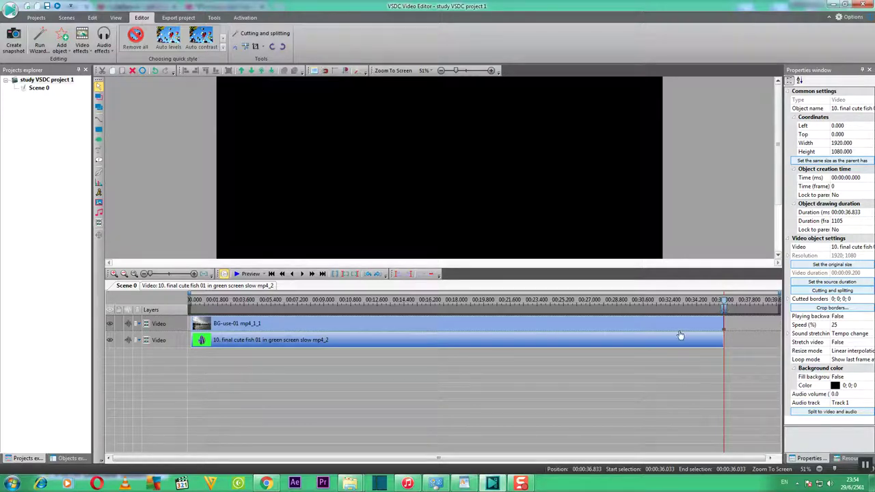
Step: Return the playhead to the start of the timeline and collapse the work area to that point
{"action": "left_click", "coordinate": [271, 274]}
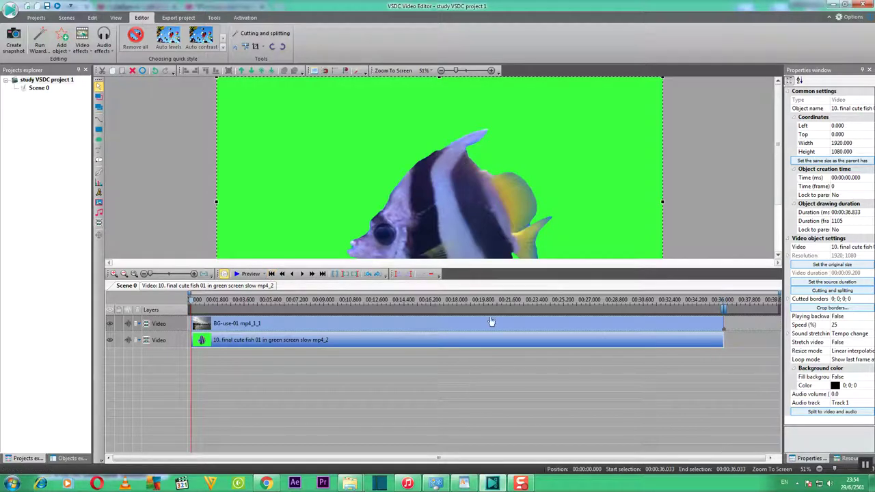
{"action": "left_click", "coordinate": [345, 274]}
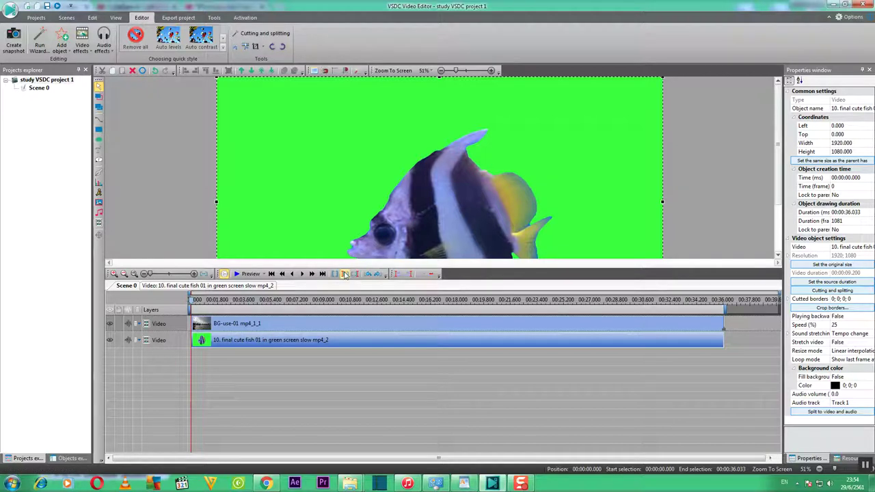
{"action": "left_click", "coordinate": [355, 274]}
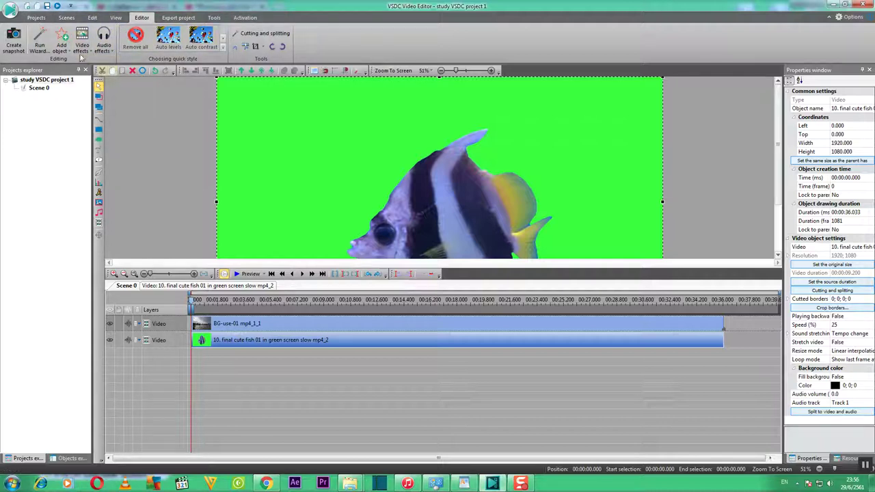
Step: Hide the zoom tools and show them again several times
{"action": "left_click", "coordinate": [116, 19]}
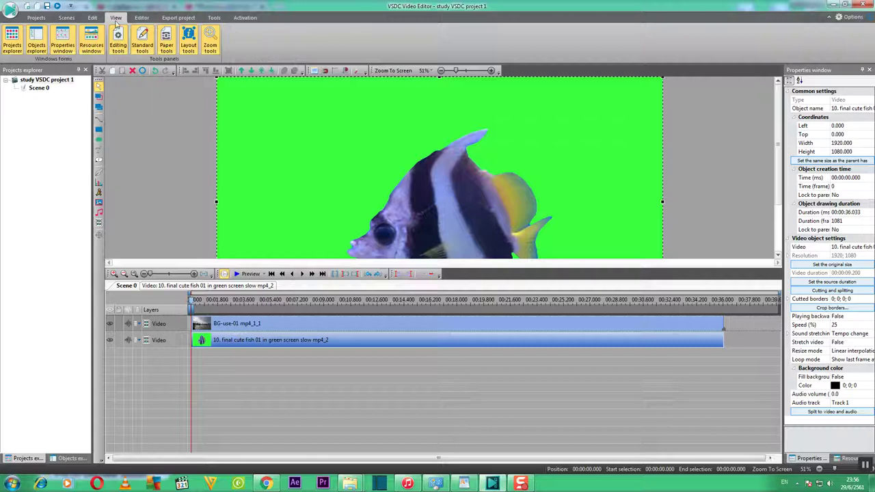
{"action": "left_click", "coordinate": [13, 55]}
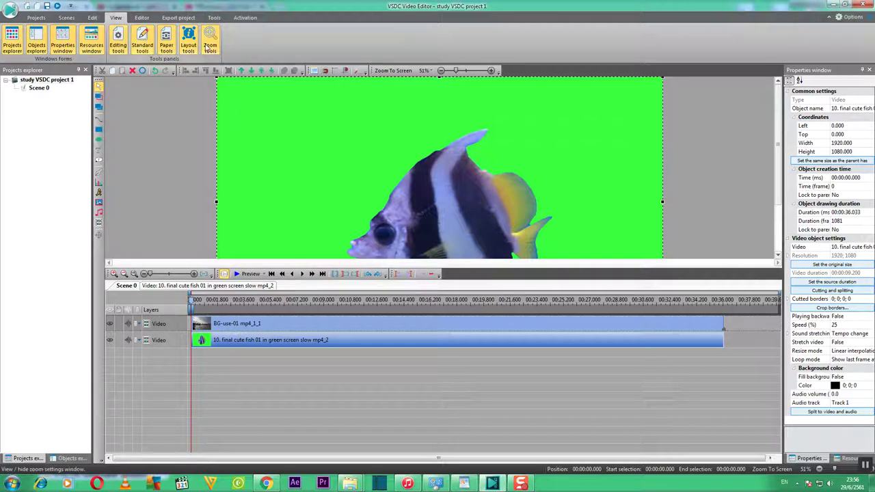
{"action": "left_click", "coordinate": [210, 46]}
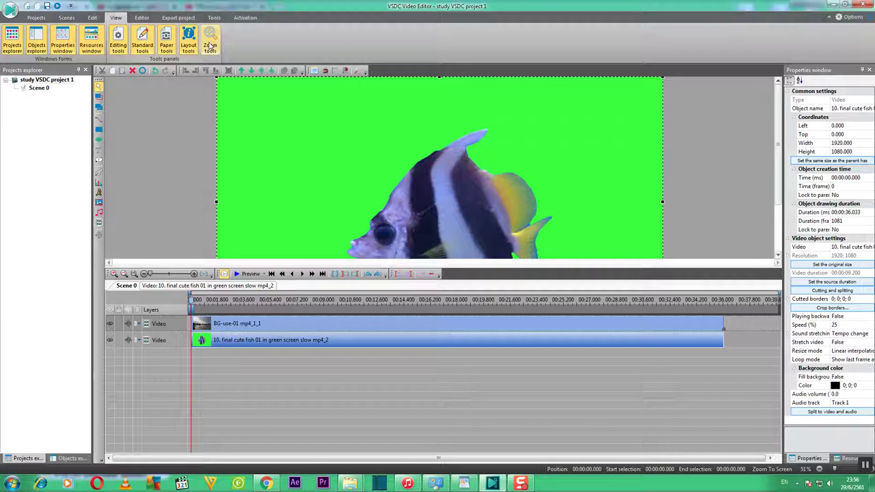
{"action": "left_click", "coordinate": [209, 46]}
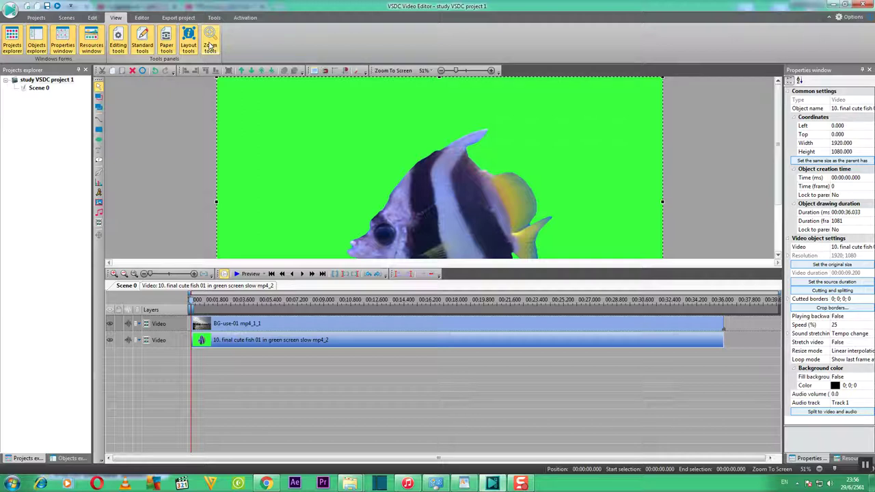
{"action": "left_click", "coordinate": [210, 46]}
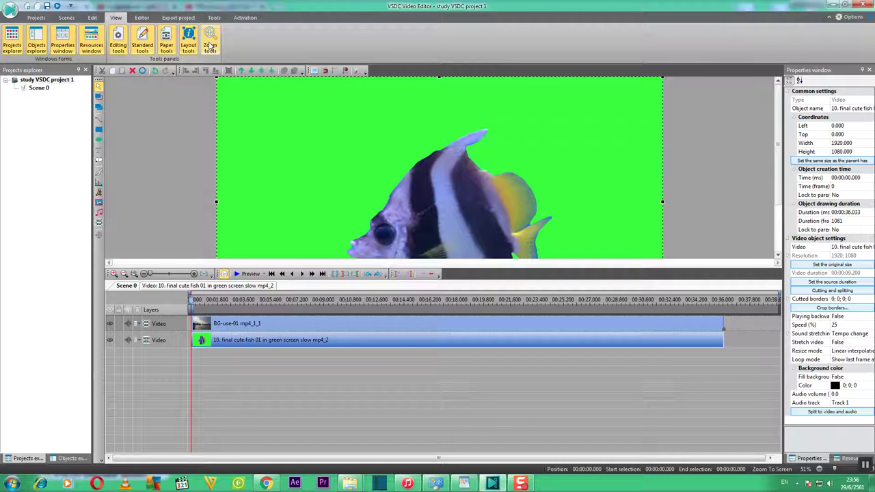
{"action": "left_click", "coordinate": [210, 46]}
{"action": "left_click", "coordinate": [210, 46]}
{"action": "left_click", "coordinate": [210, 46]}
{"action": "left_click", "coordinate": [209, 46]}
{"action": "left_click", "coordinate": [210, 46]}
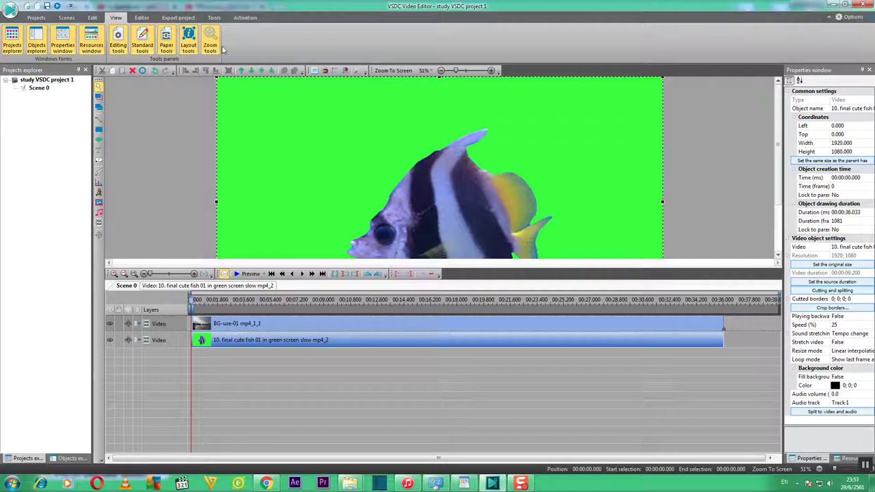
{"action": "left_click", "coordinate": [211, 46]}
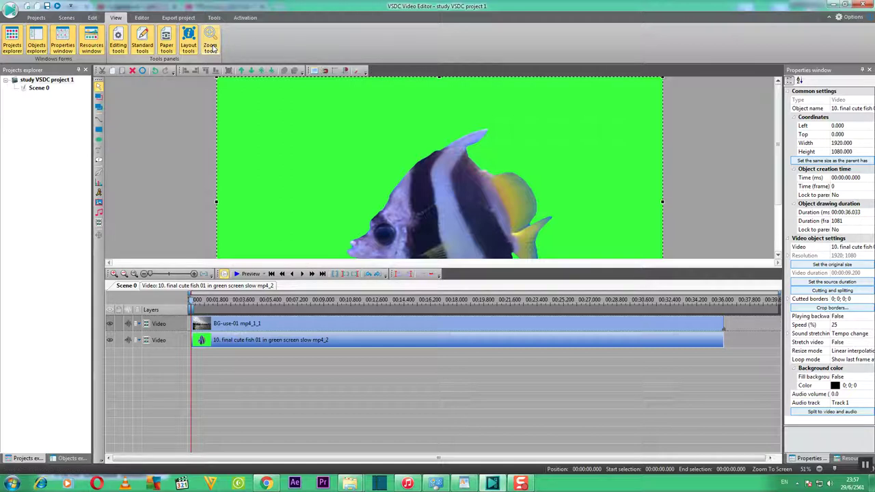
{"action": "left_click", "coordinate": [211, 46]}
{"action": "left_click", "coordinate": [211, 47]}
{"action": "left_click", "coordinate": [211, 46]}
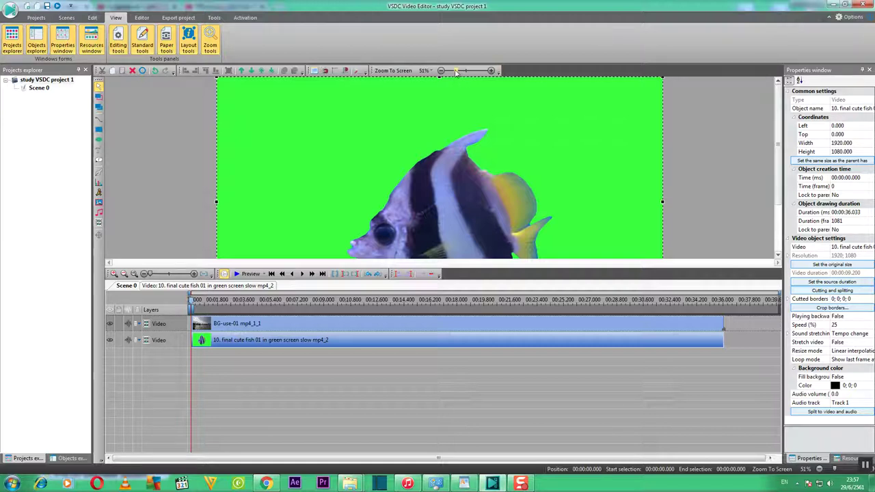
Step: Add the red mp4 video to the scene as a new layer starting from the cursor position
{"action": "mouse_move", "coordinate": [456, 71]}
{"action": "left_mouse_down"}
{"action": "mouse_move", "coordinate": [491, 71]}
{"action": "mouse_move", "coordinate": [451, 71]}
{"action": "left_mouse_up"}
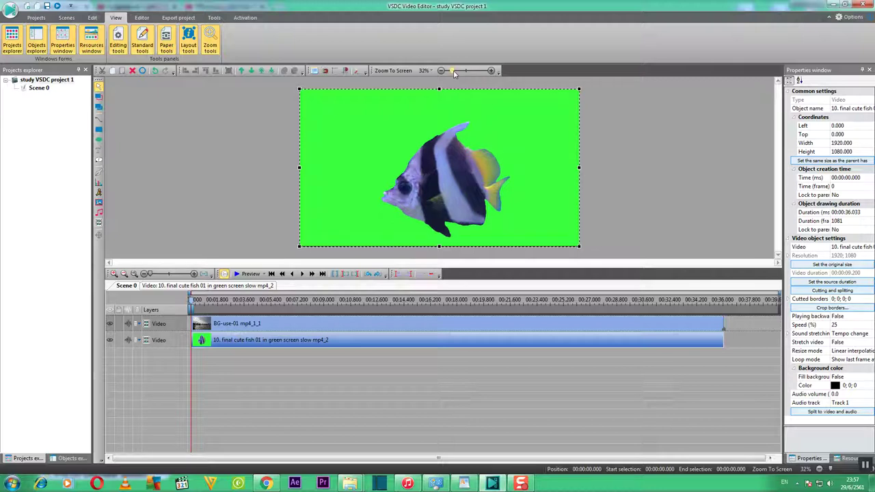
{"action": "left_click_drag", "start_coordinate": [452, 72], "coordinate": [455, 71]}
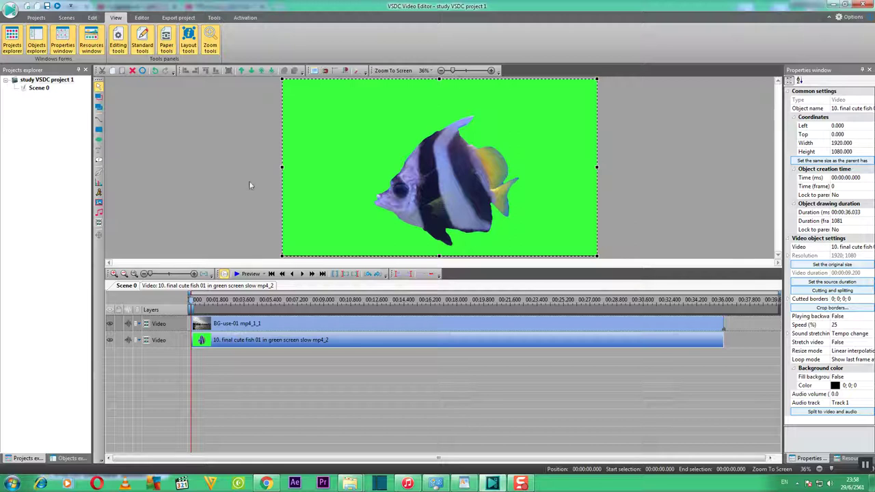
{"action": "left_click", "coordinate": [98, 224]}
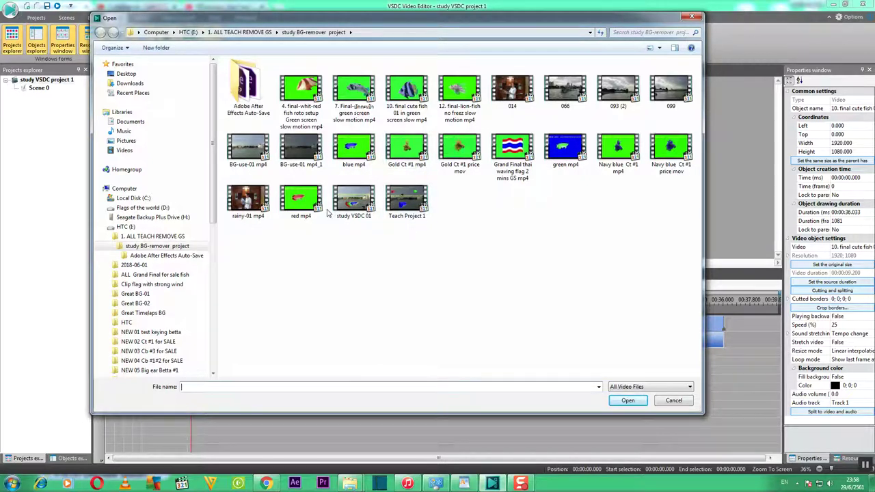
{"action": "mouse_move", "coordinate": [301, 197]}
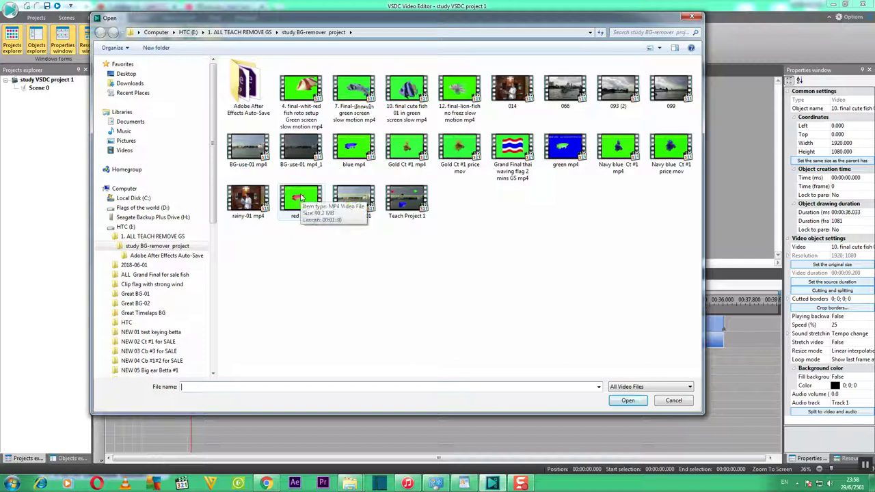
{"action": "left_click", "coordinate": [301, 197]}
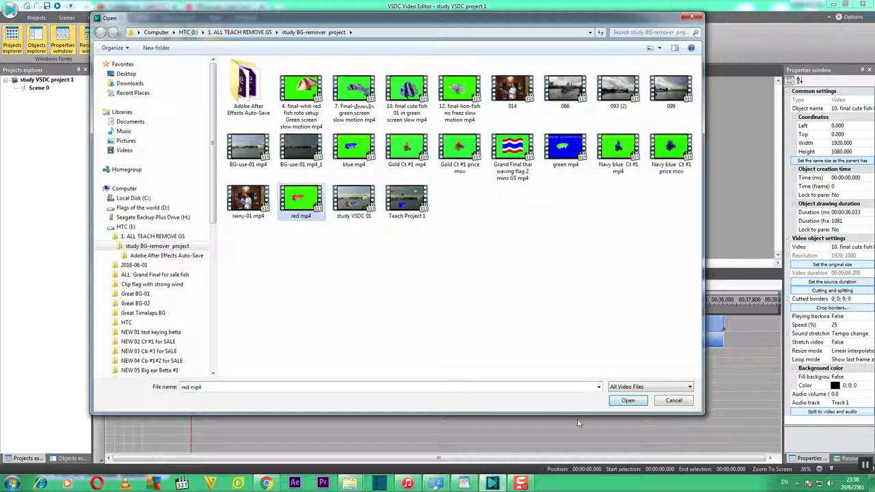
{"action": "left_click", "coordinate": [622, 404]}
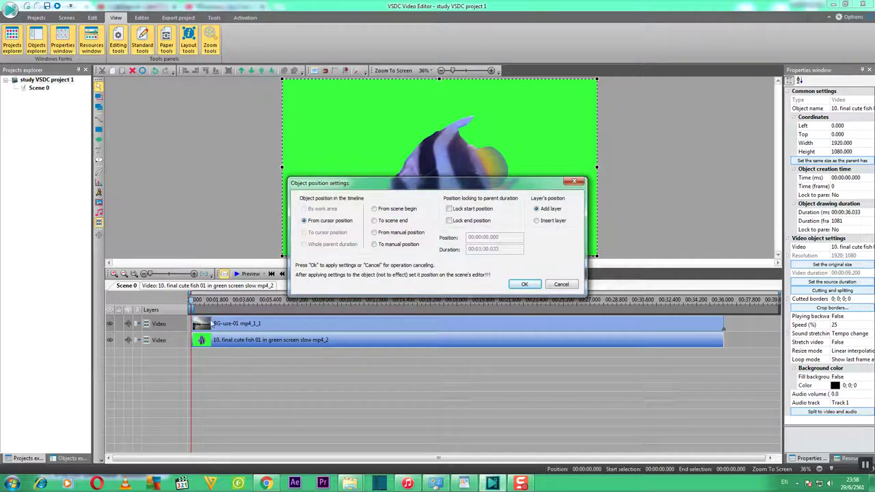
{"action": "left_click", "coordinate": [525, 286]}
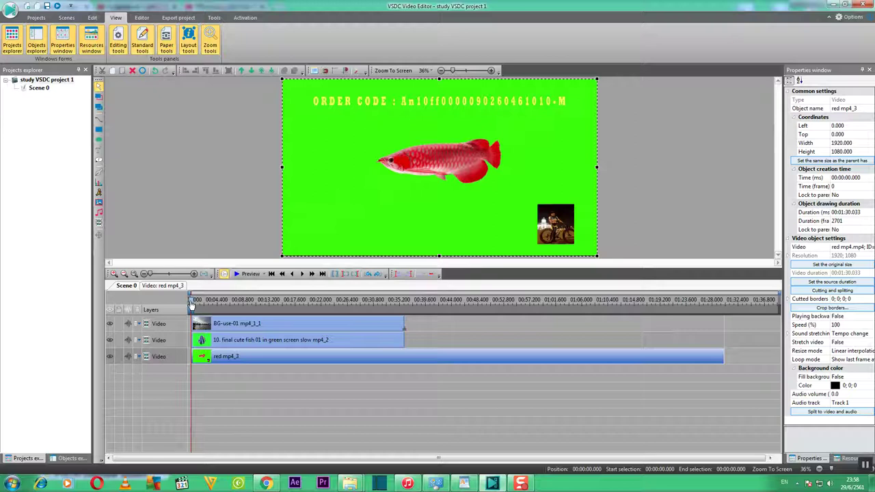
Step: Mark the start of the red clip's excess at the background clip's end, 00:00:36.033
{"action": "left_click", "coordinate": [365, 329]}
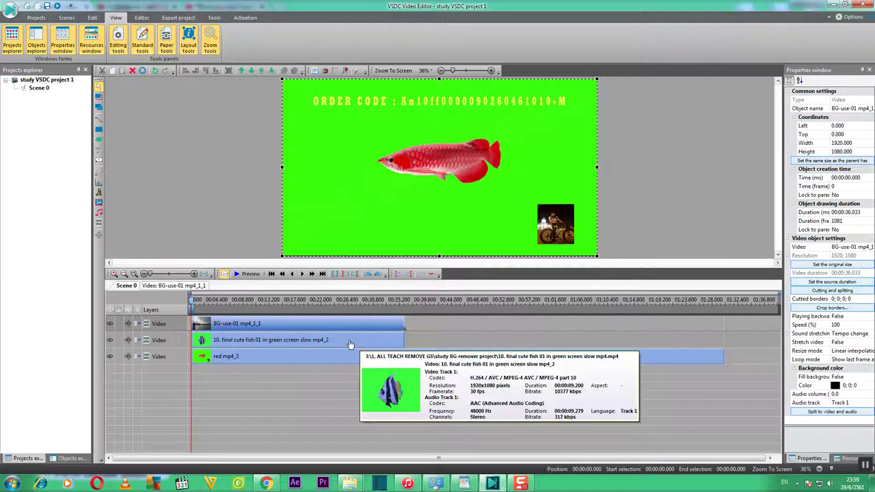
{"action": "left_click", "coordinate": [355, 348]}
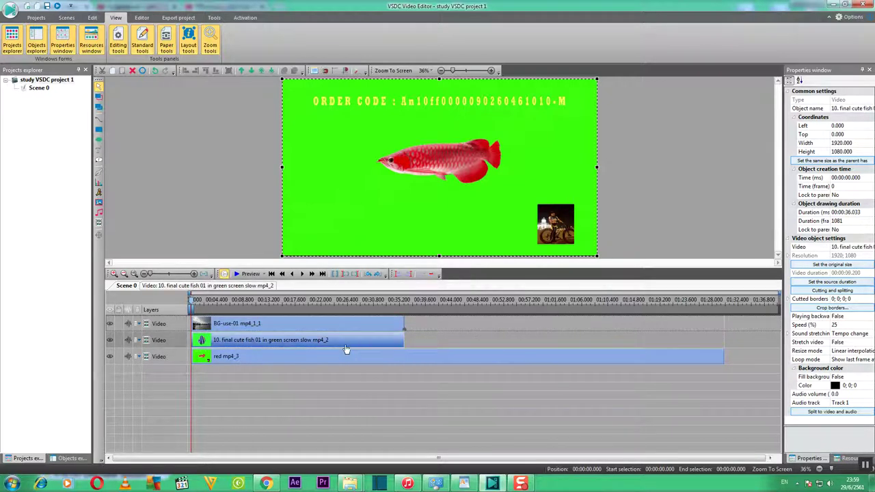
{"action": "left_click", "coordinate": [348, 359]}
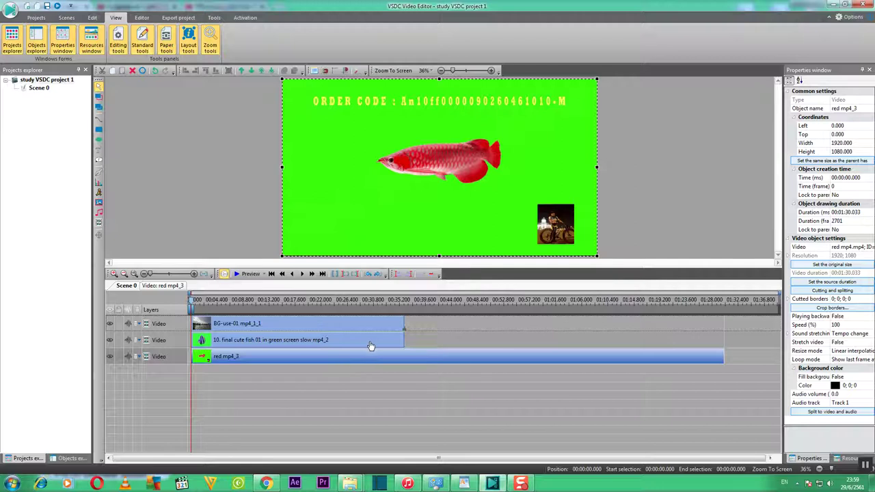
{"action": "mouse_move", "coordinate": [368, 358]}
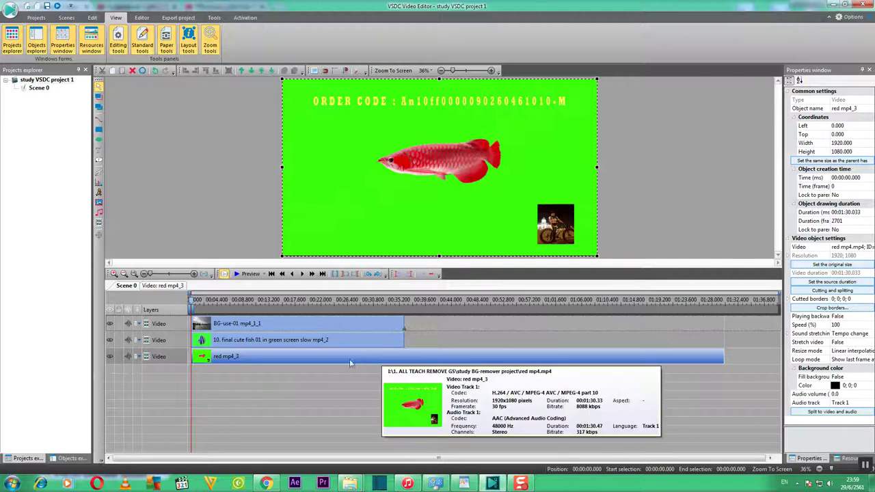
{"action": "left_click", "coordinate": [357, 337]}
{"action": "left_click", "coordinate": [356, 325]}
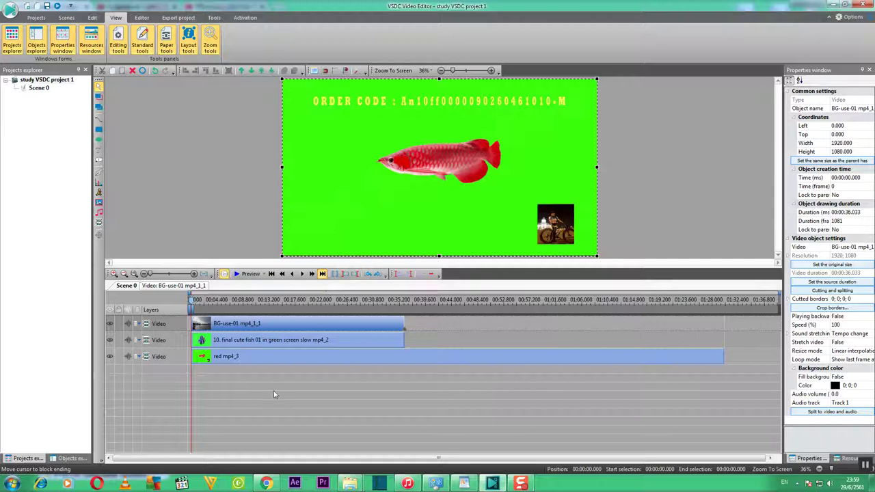
{"action": "left_click", "coordinate": [322, 273]}
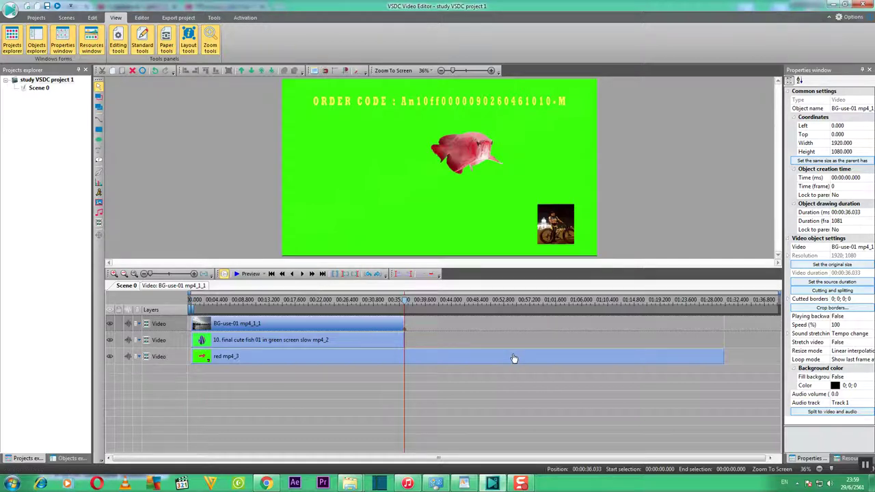
{"action": "mouse_move", "coordinate": [514, 358]}
{"action": "mouse_move", "coordinate": [394, 342]}
{"action": "left_click", "coordinate": [390, 364]}
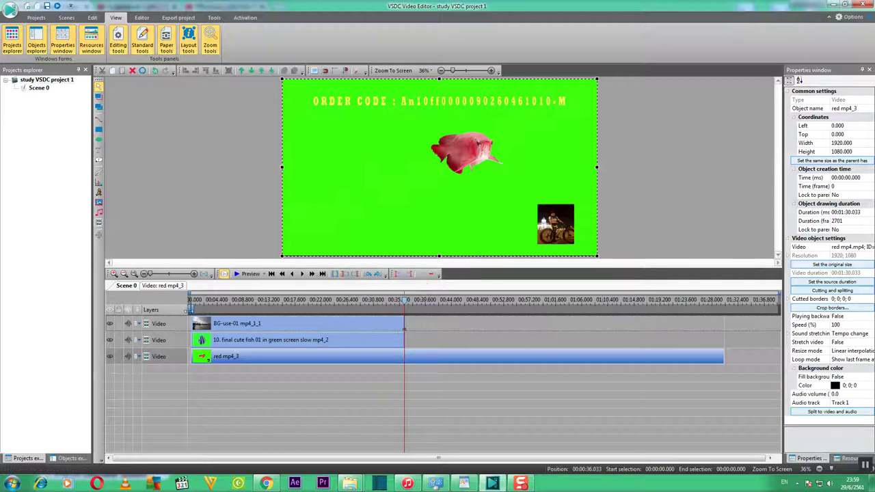
{"action": "left_click", "coordinate": [346, 274]}
{"action": "mouse_move", "coordinate": [450, 359]}
{"action": "mouse_move", "coordinate": [354, 364]}
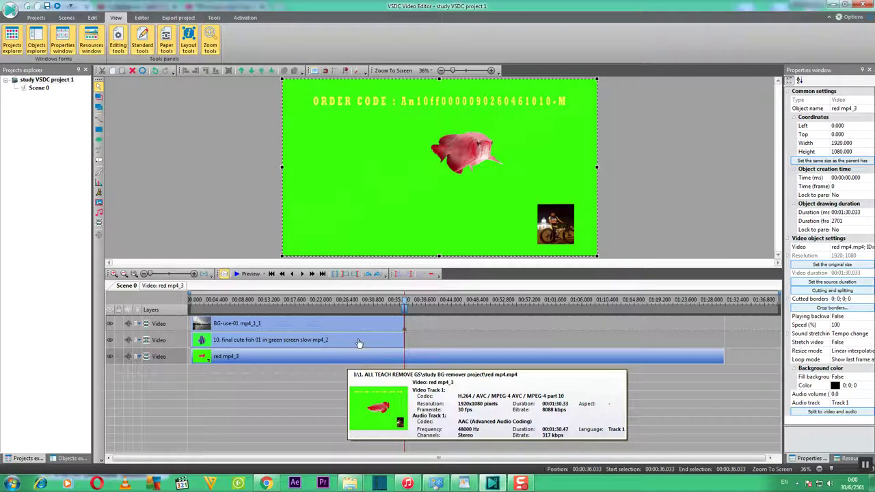
Step: Mark the end of the excess at the red clip's end, 00:01:30.033, and cut the marked region out
{"action": "left_click", "coordinate": [323, 274]}
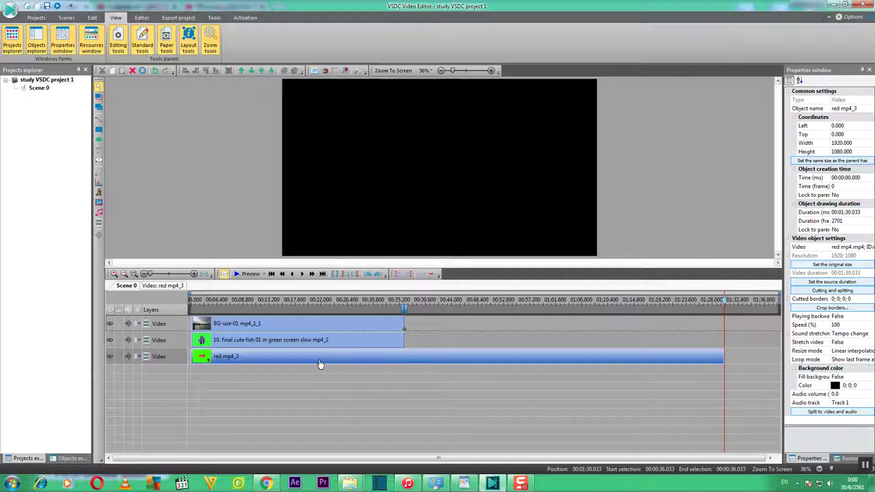
{"action": "mouse_move", "coordinate": [320, 364]}
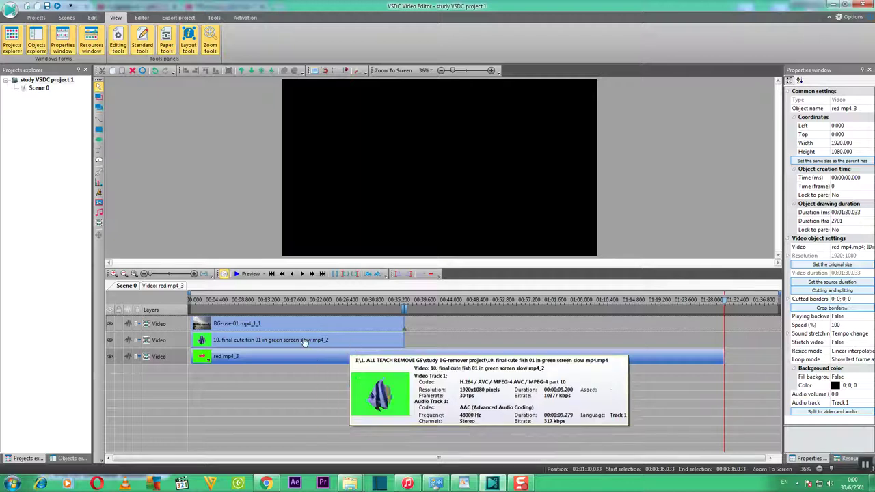
{"action": "mouse_move", "coordinate": [393, 321]}
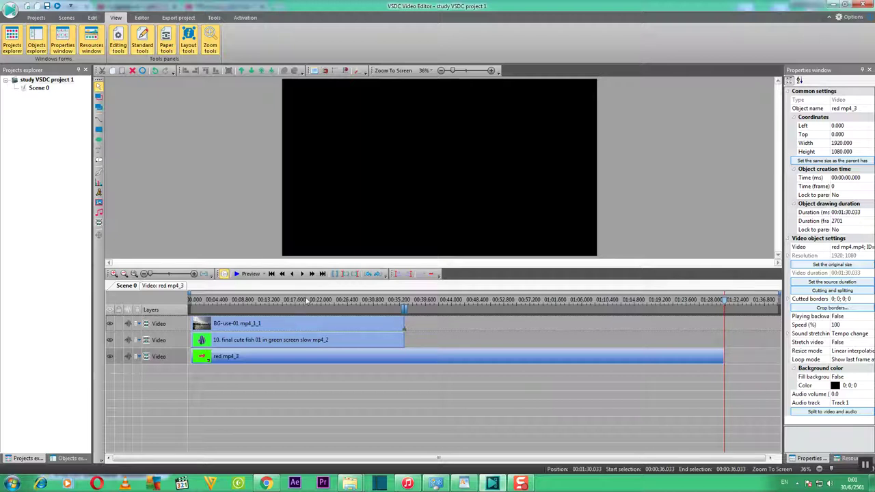
{"action": "left_click", "coordinate": [356, 276]}
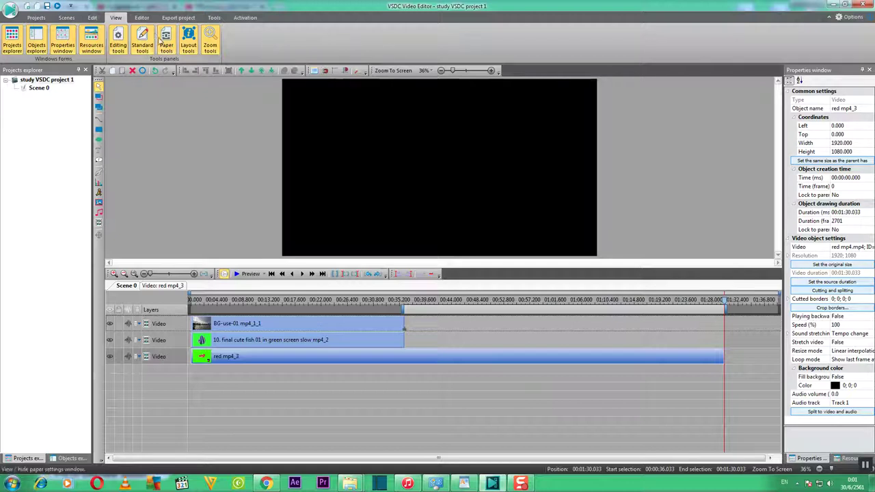
{"action": "left_click", "coordinate": [142, 18]}
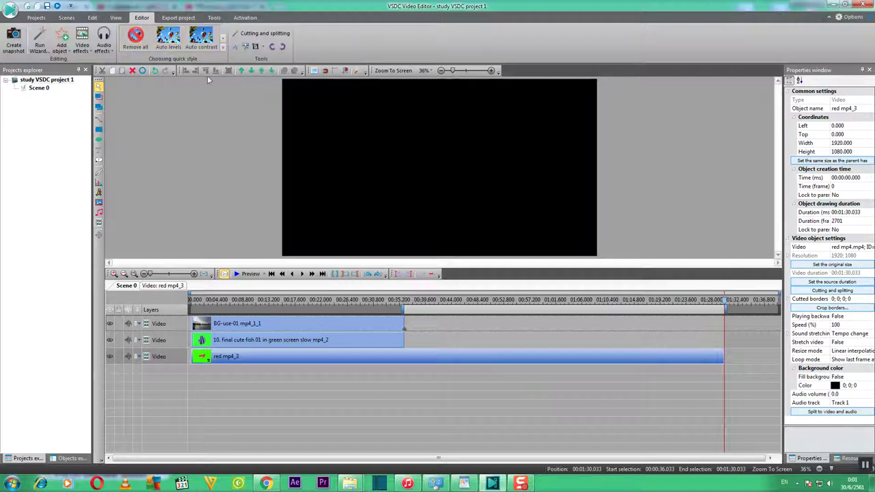
{"action": "left_click", "coordinate": [237, 52]}
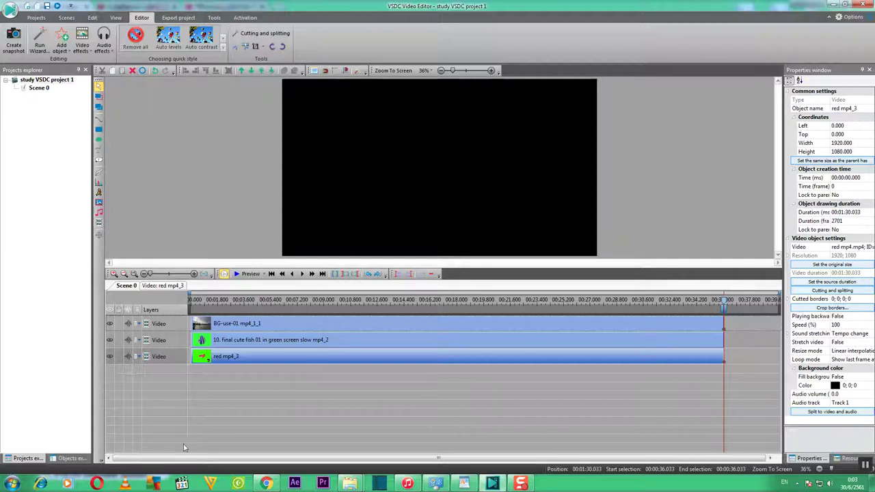
{"action": "left_click", "coordinate": [98, 223]}
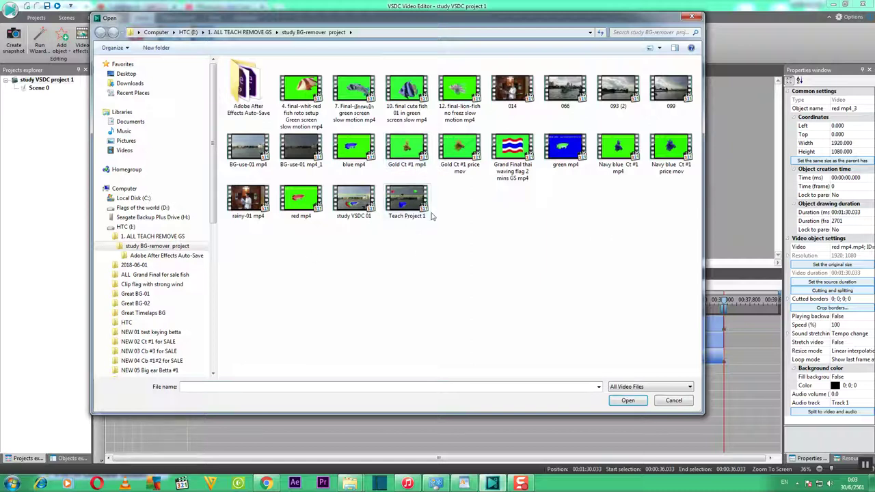
{"action": "left_click", "coordinate": [410, 157]}
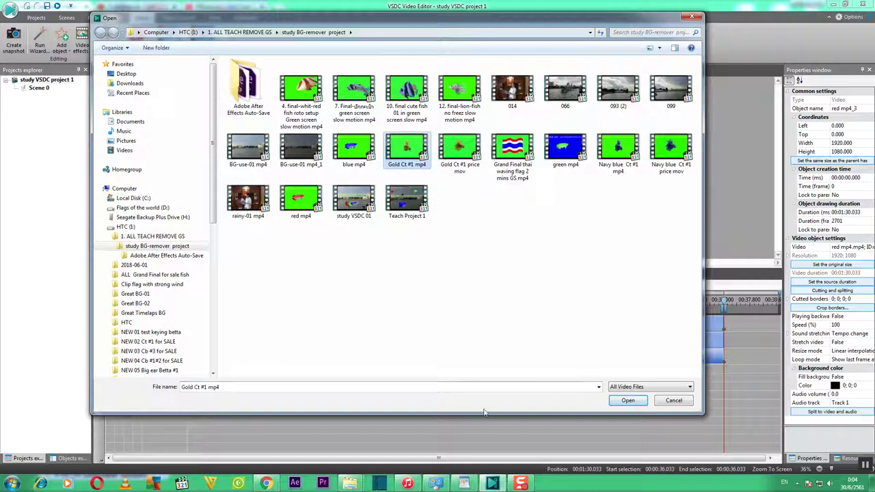
{"action": "left_click", "coordinate": [624, 401]}
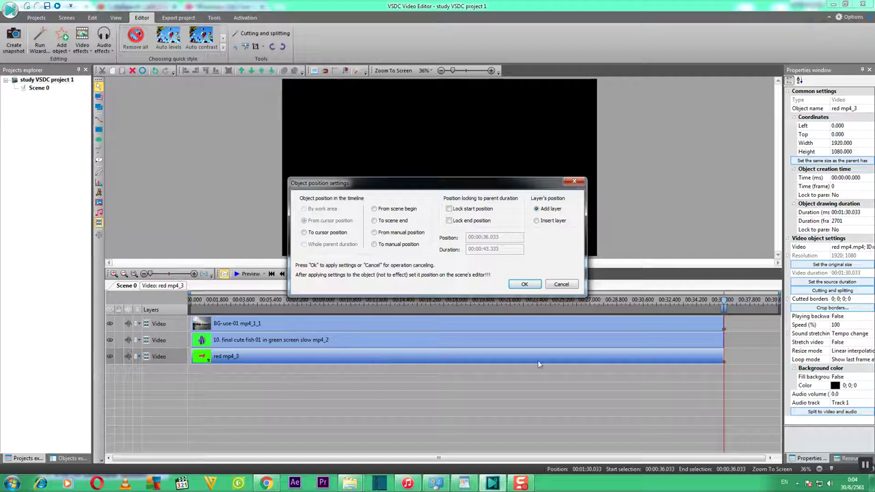
{"action": "left_click", "coordinate": [562, 285]}
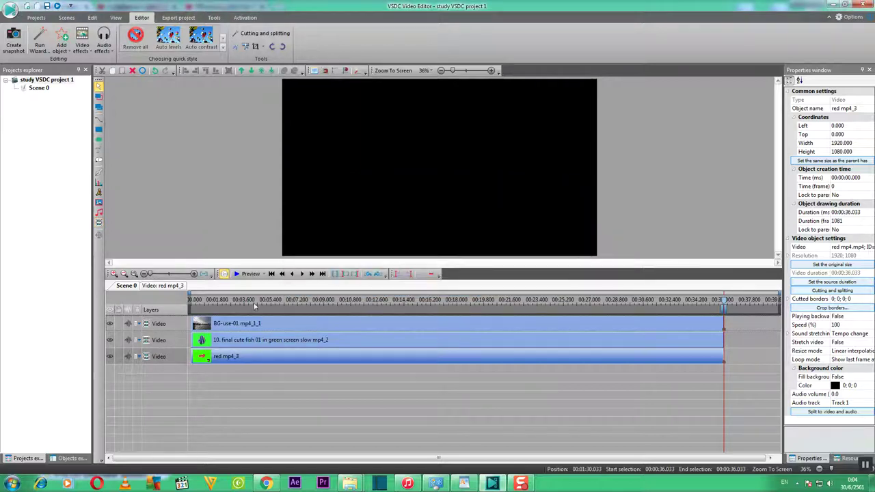
Step: Add the Gold Ct #1 mp4 video as a new layer from the cursor position, with the cursor at the scene start
{"action": "left_click", "coordinate": [270, 274]}
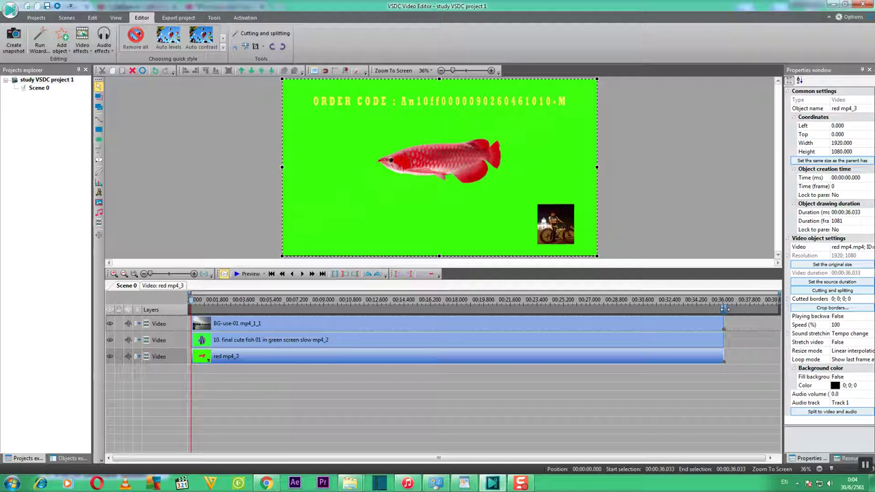
{"action": "left_click", "coordinate": [345, 275]}
{"action": "key", "text": "shift+ctrl+v"}
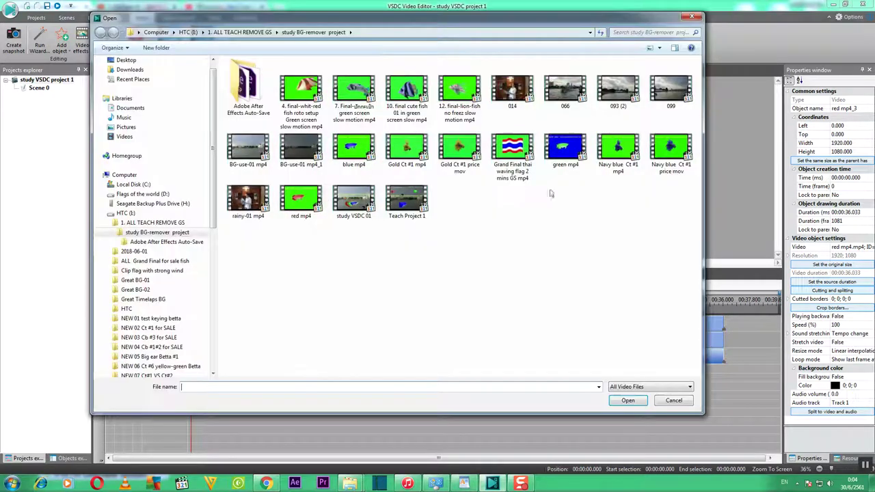
{"action": "left_click", "coordinate": [412, 156]}
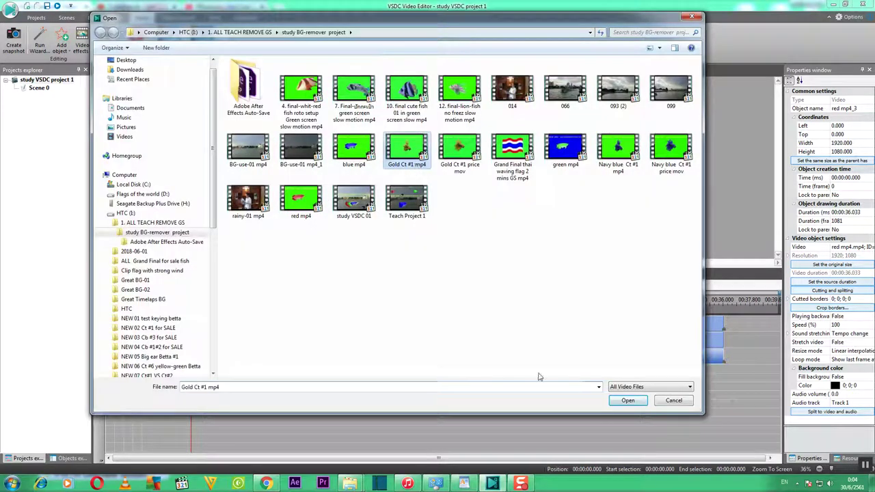
{"action": "left_click", "coordinate": [636, 401]}
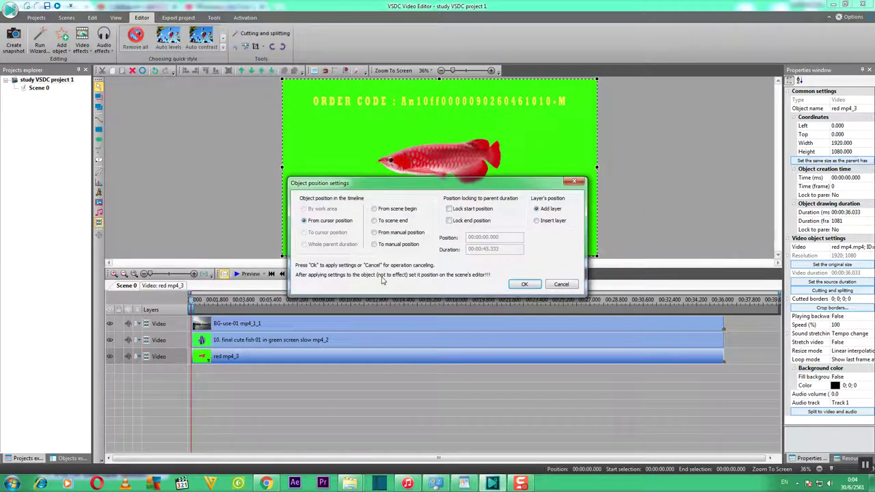
{"action": "left_click", "coordinate": [518, 285]}
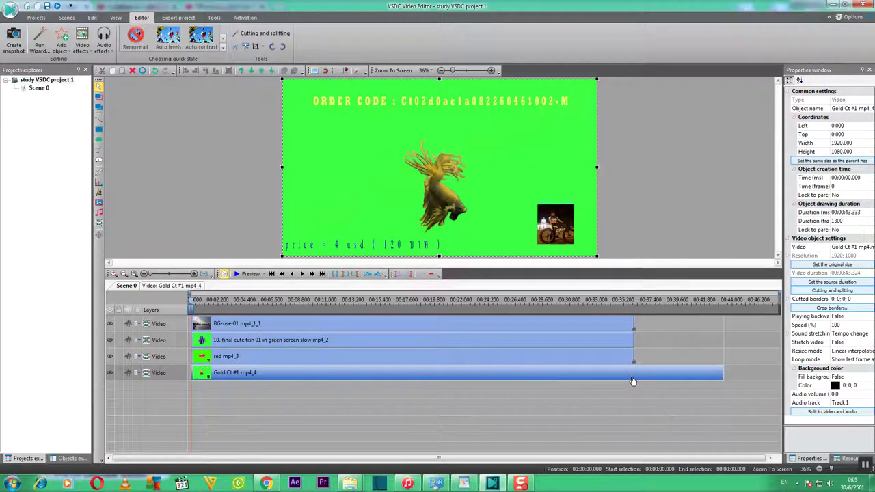
Step: Mark the start of the gold fish clip's excess at the red clip's end, 00:00:36.033
{"action": "left_click", "coordinate": [323, 273]}
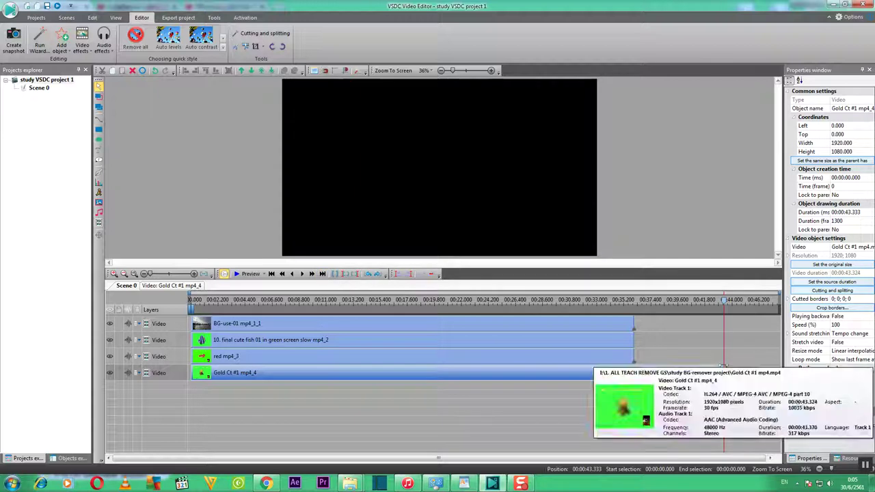
{"action": "left_click", "coordinate": [271, 273]}
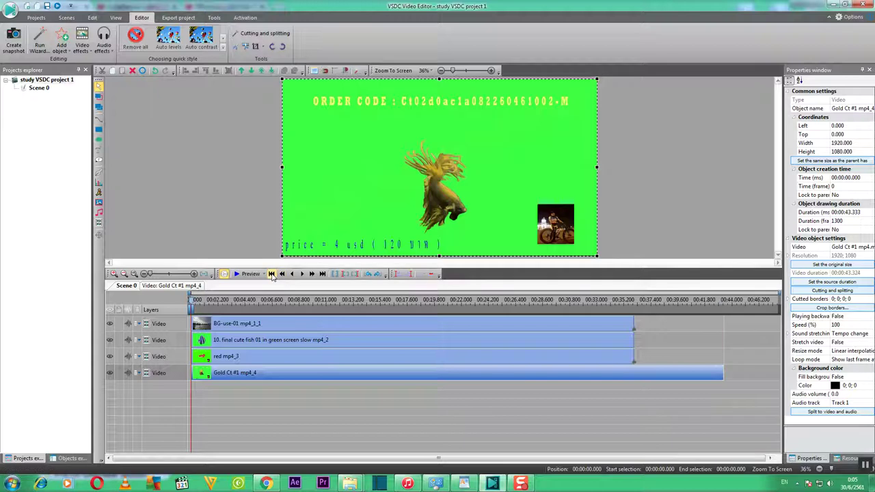
{"action": "left_click", "coordinate": [541, 358]}
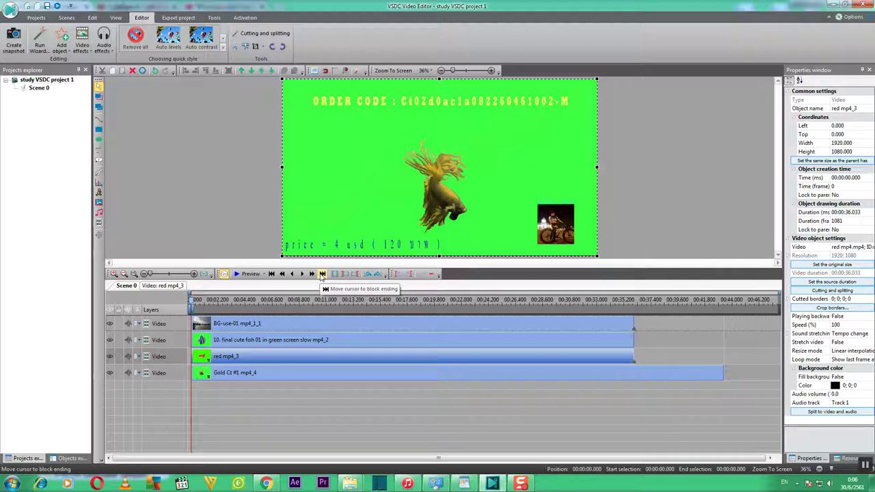
{"action": "left_click", "coordinate": [322, 274]}
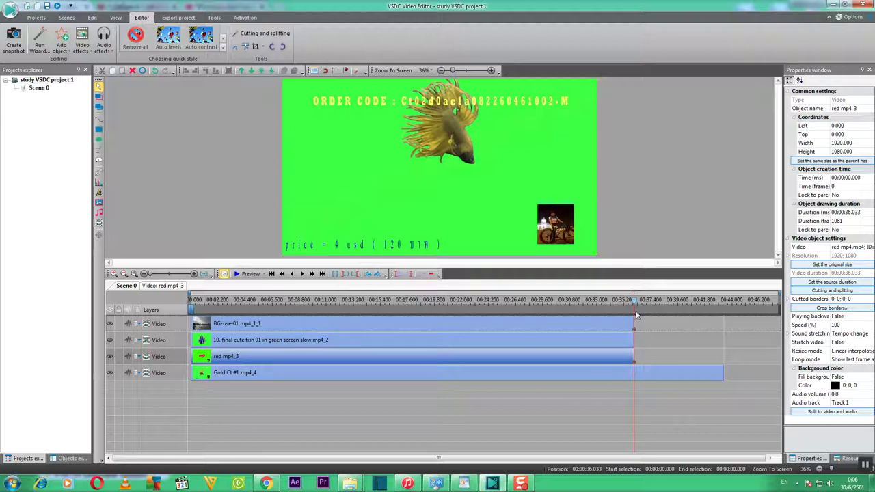
{"action": "left_click", "coordinate": [345, 275]}
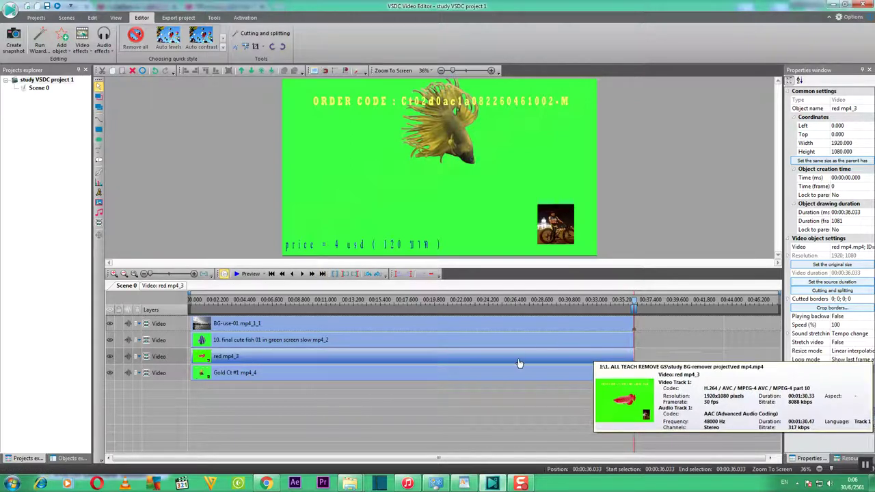
Step: Mark the end of the excess at the gold fish clip's end, 00:00:43.333, and cut the marked region out
{"action": "left_click", "coordinate": [594, 375]}
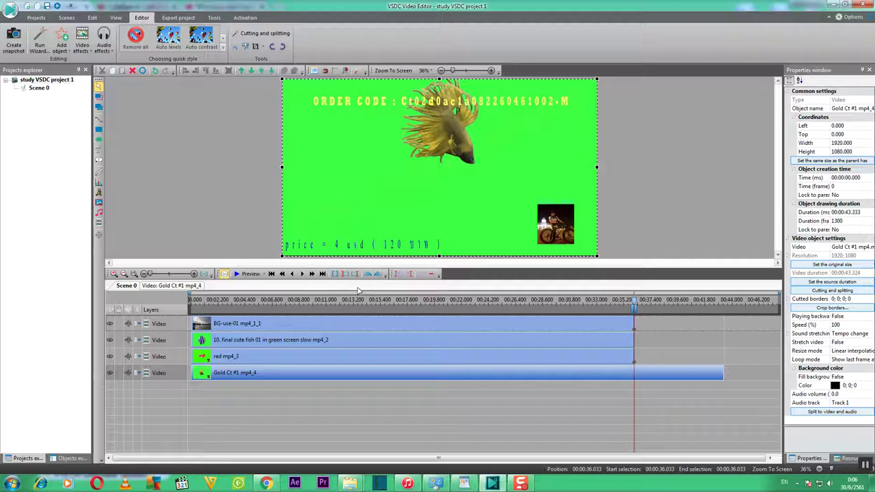
{"action": "left_click", "coordinate": [322, 274]}
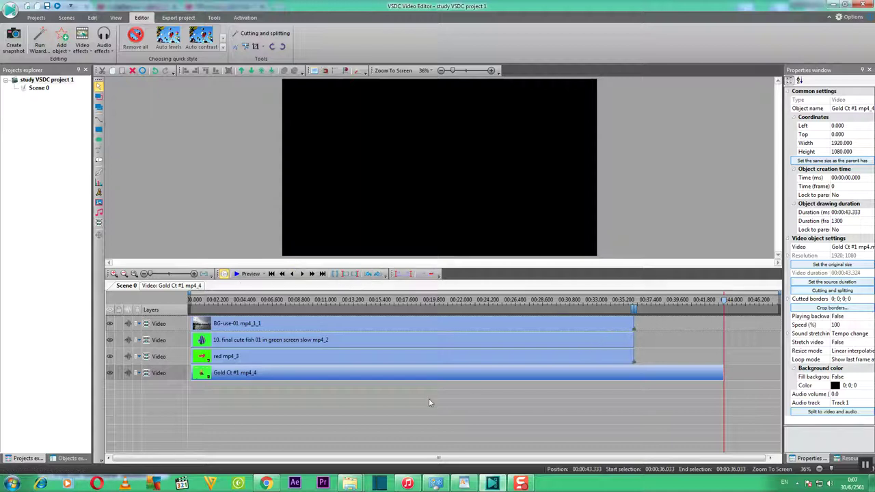
{"action": "left_click", "coordinate": [356, 274]}
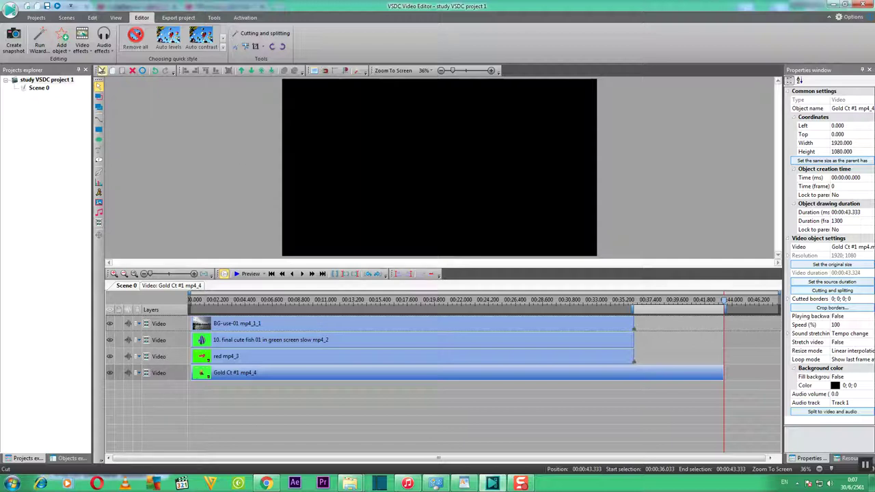
{"action": "left_click", "coordinate": [99, 88]}
{"action": "left_click", "coordinate": [236, 47]}
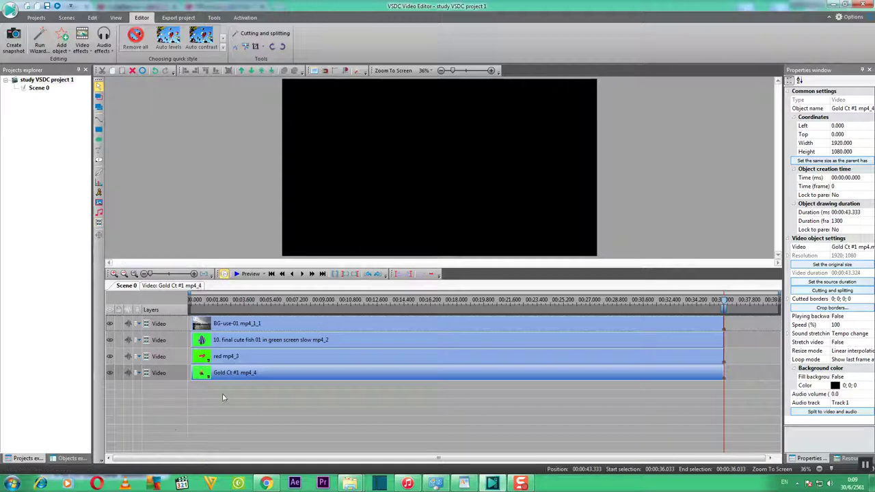
Step: Add the Grand Final thai waving flag 2 mins GS mp4 video to the scene as a new layer
{"action": "left_click", "coordinate": [99, 224]}
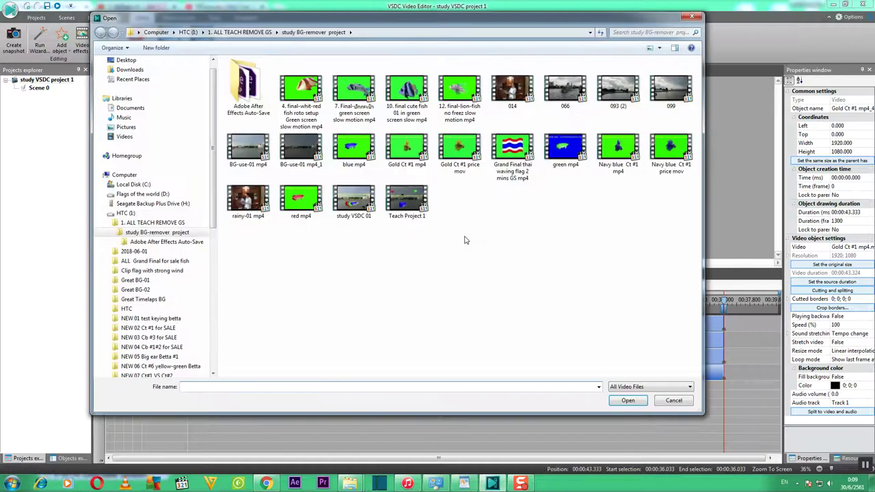
{"action": "left_click", "coordinate": [505, 150]}
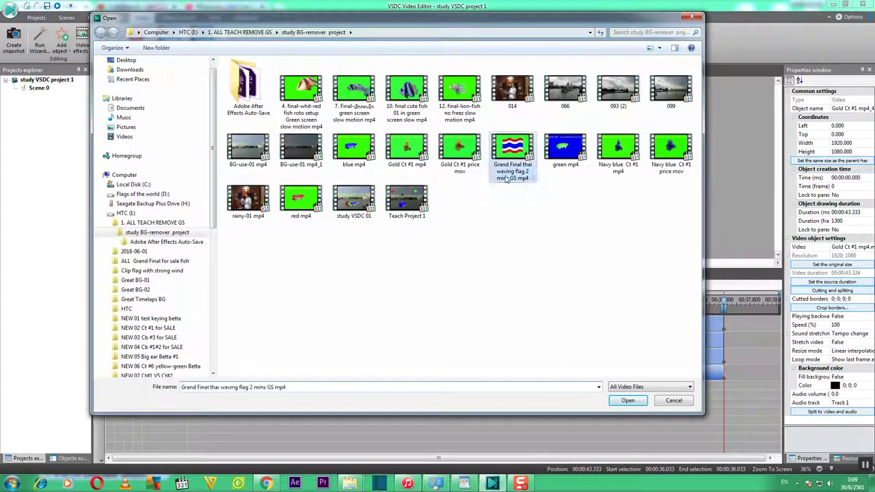
{"action": "left_click", "coordinate": [629, 400]}
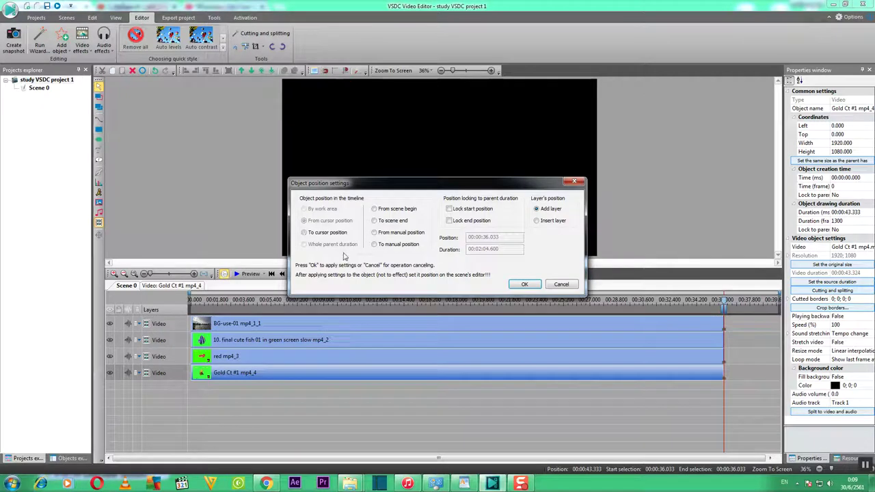
{"action": "left_click", "coordinate": [524, 285]}
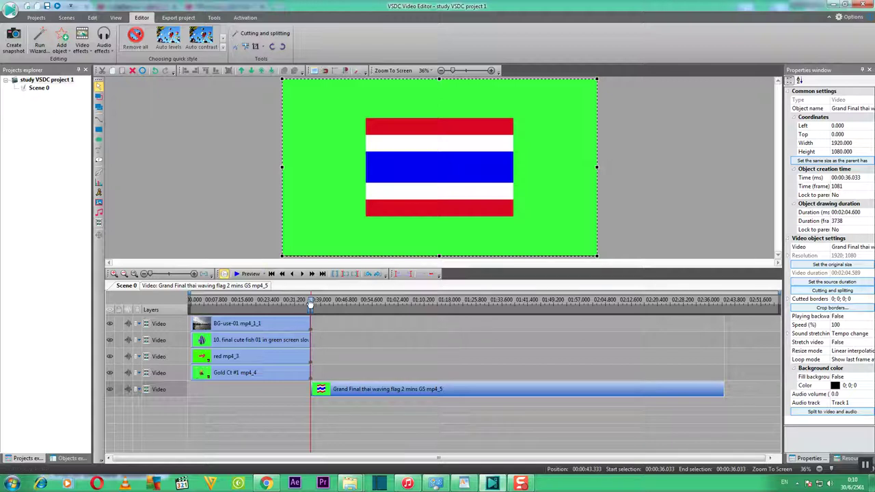
Step: Reset the cursor and selection marks to 00:00:00.000 and move the flag clip to the scene start
{"action": "left_click", "coordinate": [270, 273]}
{"action": "left_click", "coordinate": [258, 375]}
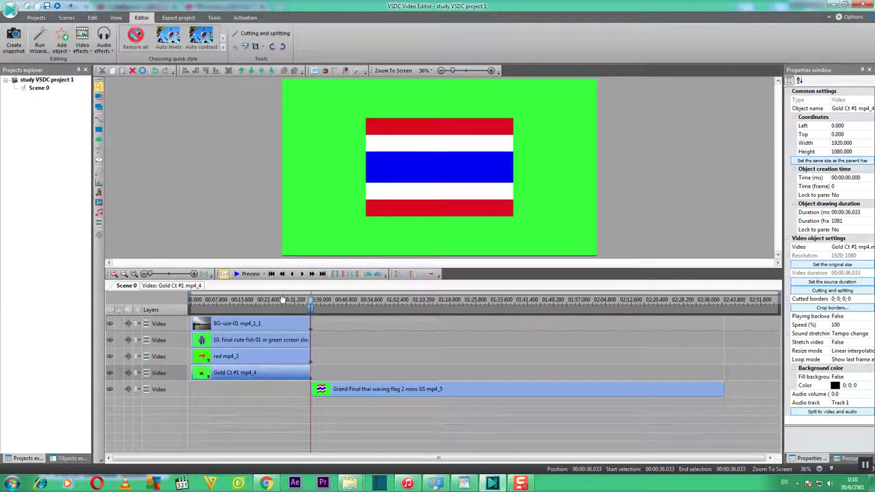
{"action": "key", "text": "Home"}
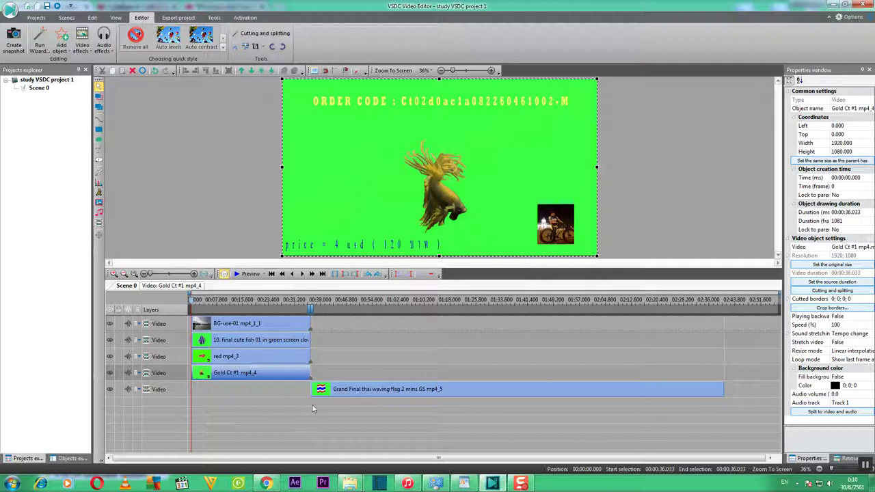
{"action": "left_click", "coordinate": [346, 274]}
{"action": "left_click", "coordinate": [355, 274]}
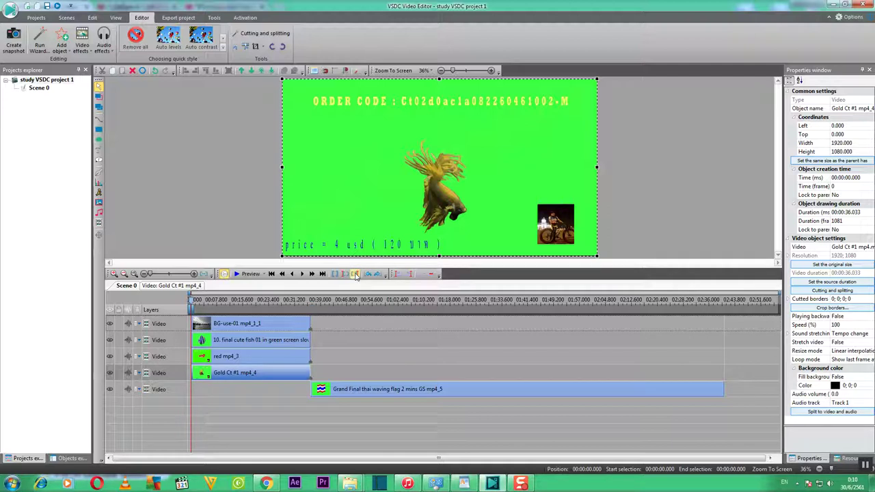
{"action": "left_click_drag", "start_coordinate": [409, 391], "coordinate": [295, 397]}
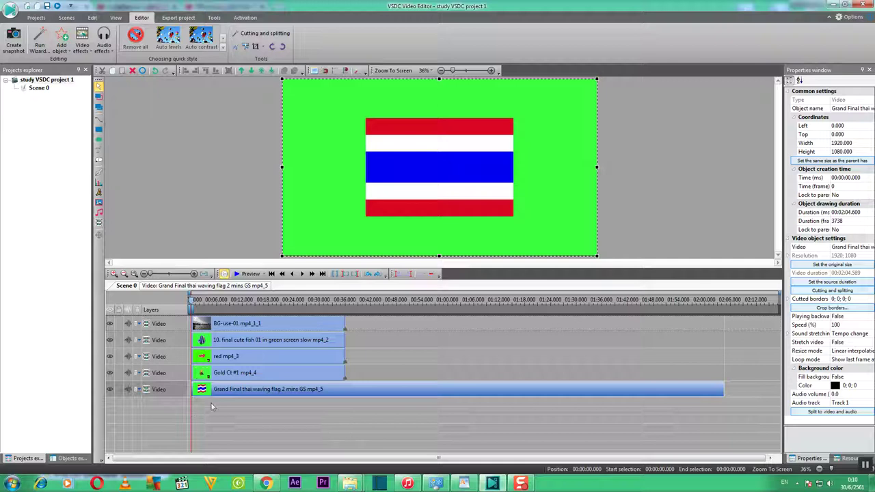
Step: Shift the flag clip's start to 00:00:01.300 and move it back in line with the other clips at 00:00:00.000
{"action": "left_click_drag", "start_coordinate": [220, 393], "coordinate": [225, 394]}
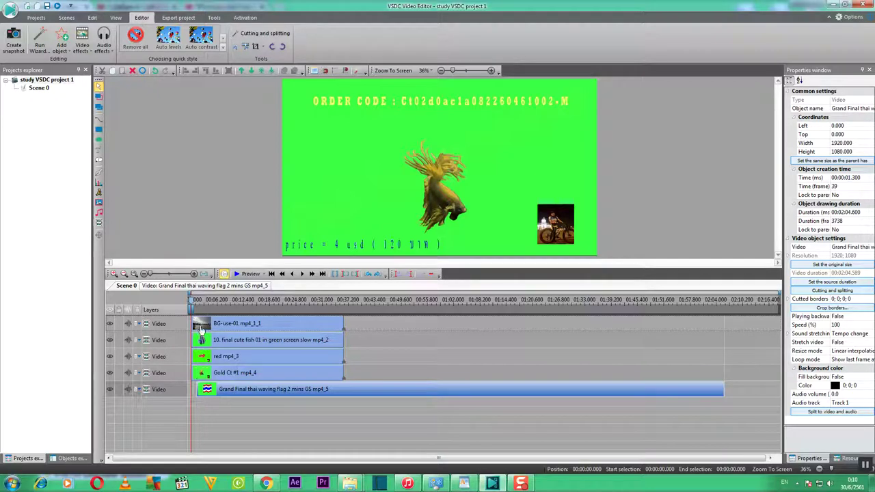
{"action": "mouse_move", "coordinate": [267, 327]}
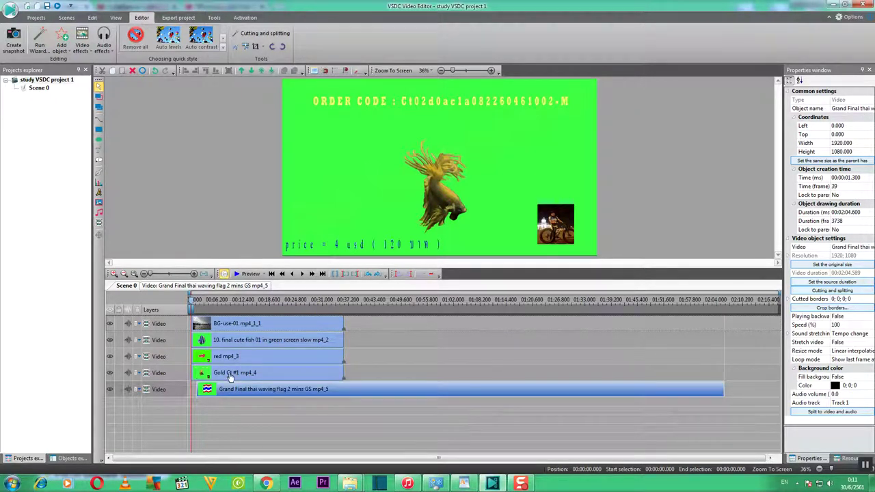
{"action": "mouse_move", "coordinate": [230, 376]}
{"action": "left_click_drag", "start_coordinate": [276, 391], "coordinate": [270, 391]}
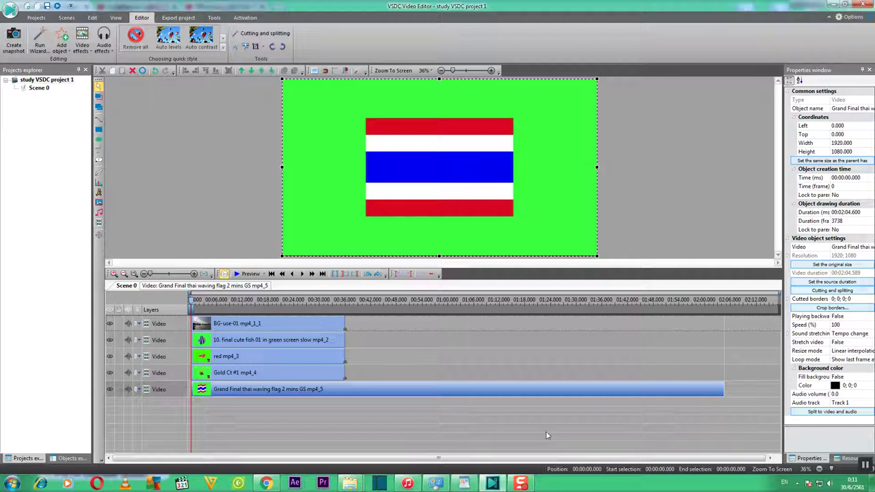
Step: Mark the start of the flag clip's excess at the background clip's end, 00:00:36.033
{"action": "left_click", "coordinate": [309, 330]}
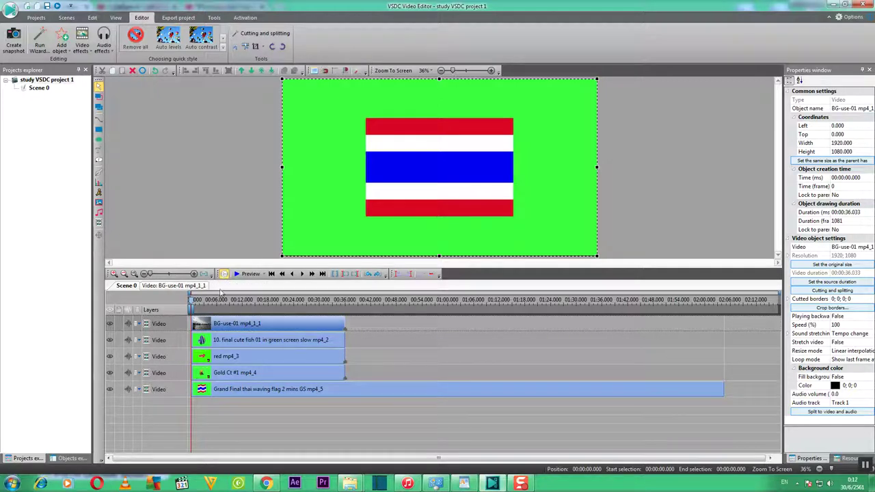
{"action": "left_click", "coordinate": [322, 273]}
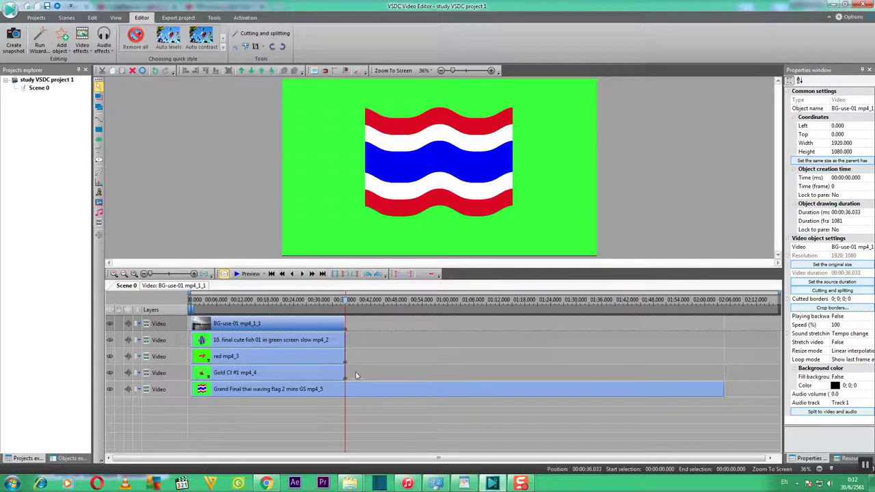
{"action": "left_click", "coordinate": [328, 391]}
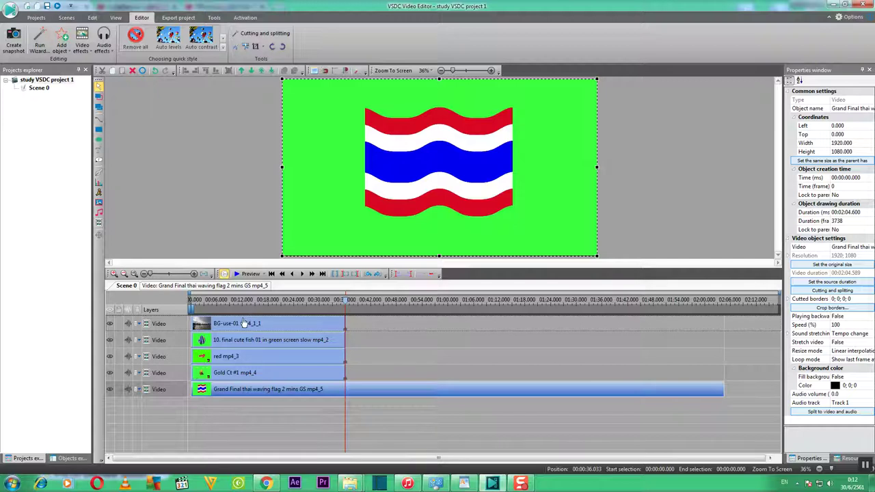
{"action": "left_click", "coordinate": [356, 275]}
{"action": "left_click", "coordinate": [345, 274]}
Step: Mark the end of the excess at the flag clip's end, 00:02:04.600, and cut the marked region out
{"action": "left_click", "coordinate": [323, 273]}
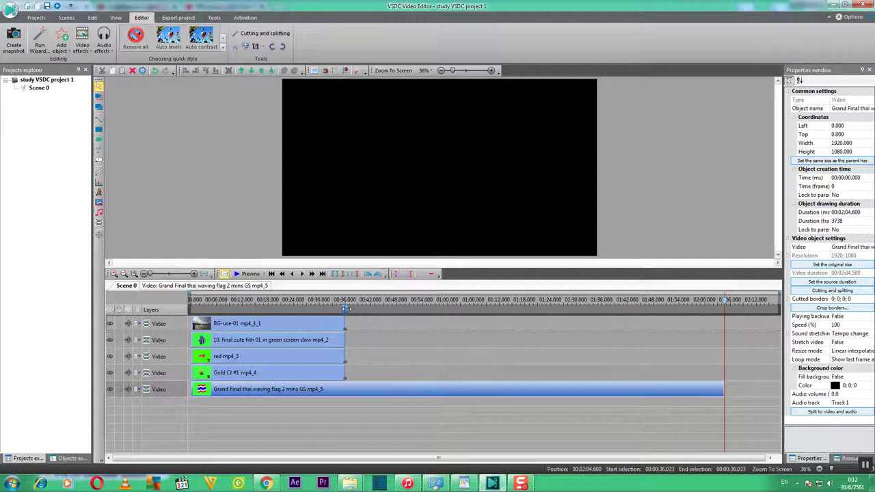
{"action": "left_click", "coordinate": [356, 275]}
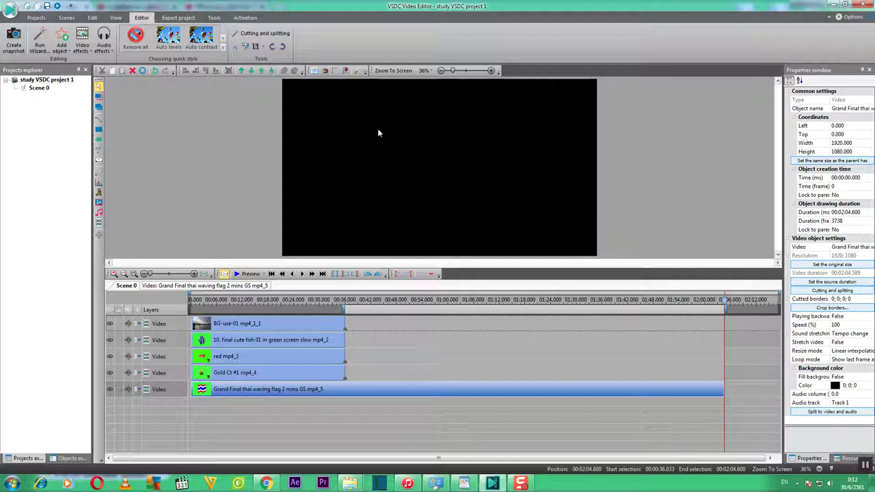
{"action": "left_click", "coordinate": [240, 50]}
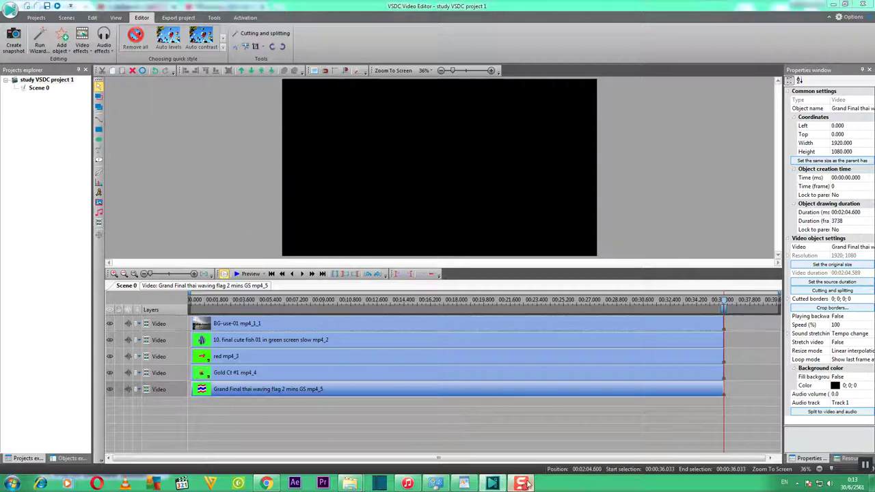
{"action": "left_click", "coordinate": [797, 483]}
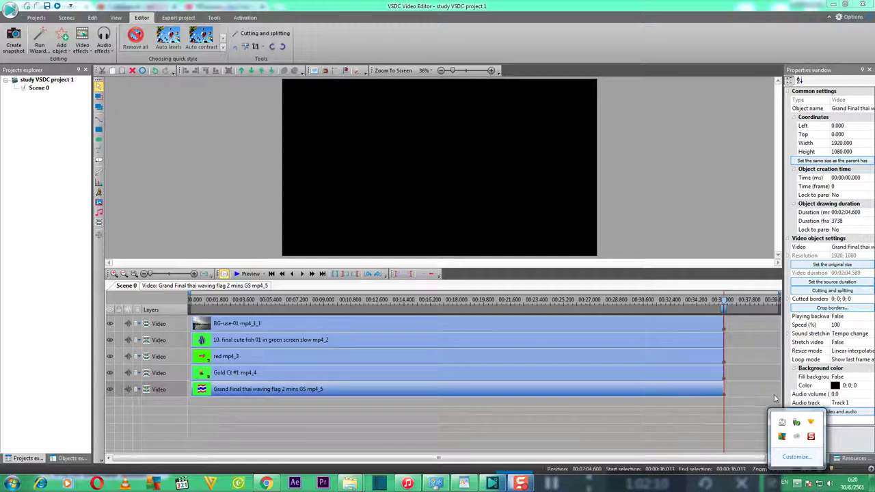
{"action": "left_click", "coordinate": [797, 483]}
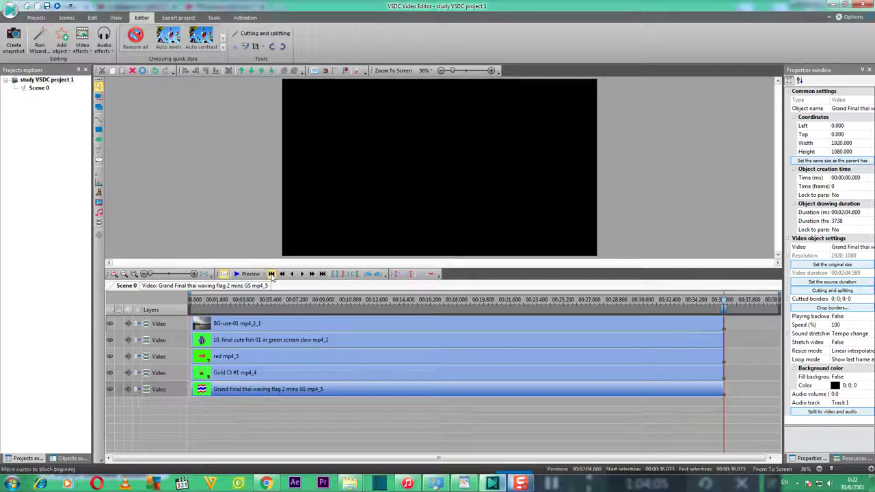
Step: Return the timeline cursor to the beginning of the flag clip
{"action": "left_click", "coordinate": [271, 274]}
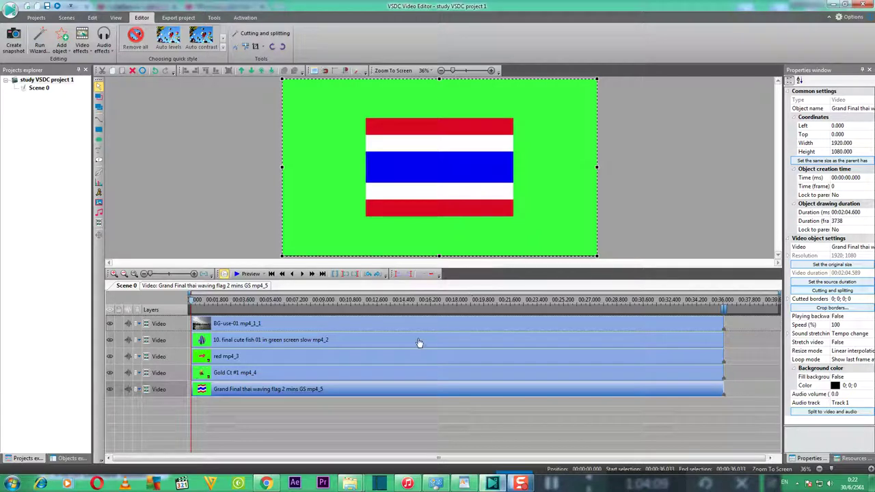
{"action": "mouse_move", "coordinate": [207, 395]}
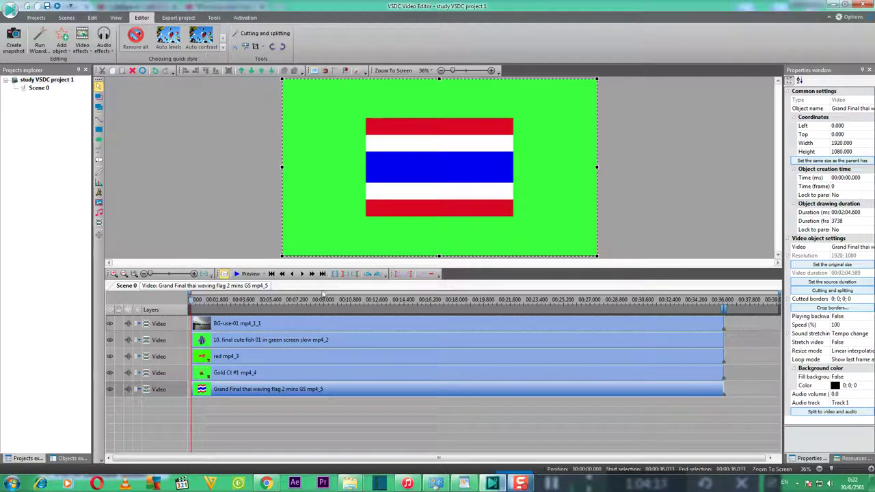
Step: Clear the leftover marked region on the timeline and review the source details of the layered clips
{"action": "left_click", "coordinate": [347, 274]}
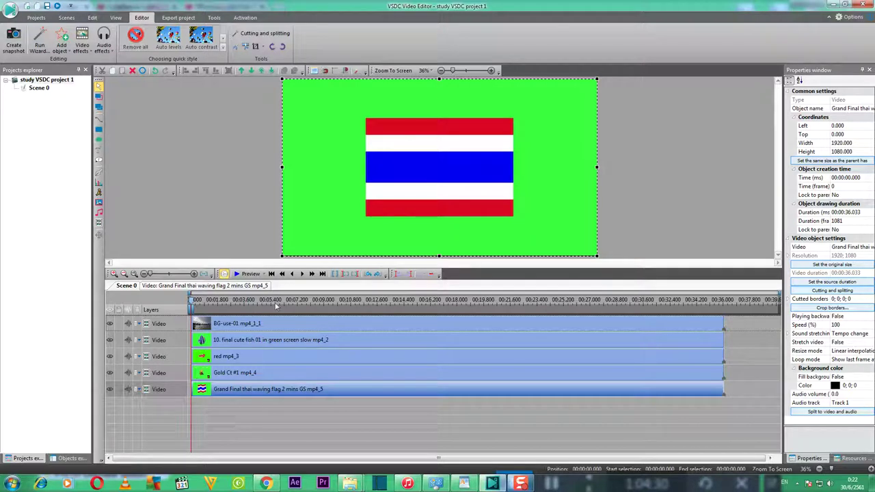
{"action": "mouse_move", "coordinate": [365, 326]}
{"action": "mouse_move", "coordinate": [717, 340]}
{"action": "mouse_move", "coordinate": [269, 345]}
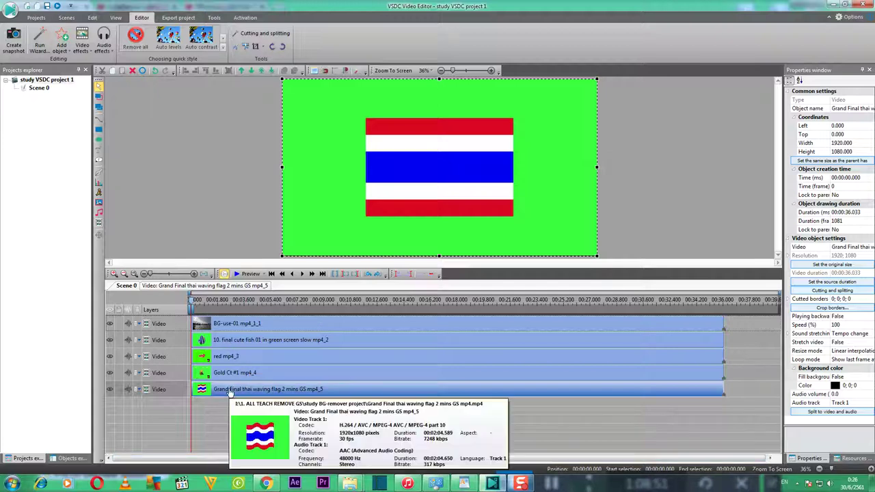
{"action": "mouse_move", "coordinate": [231, 396]}
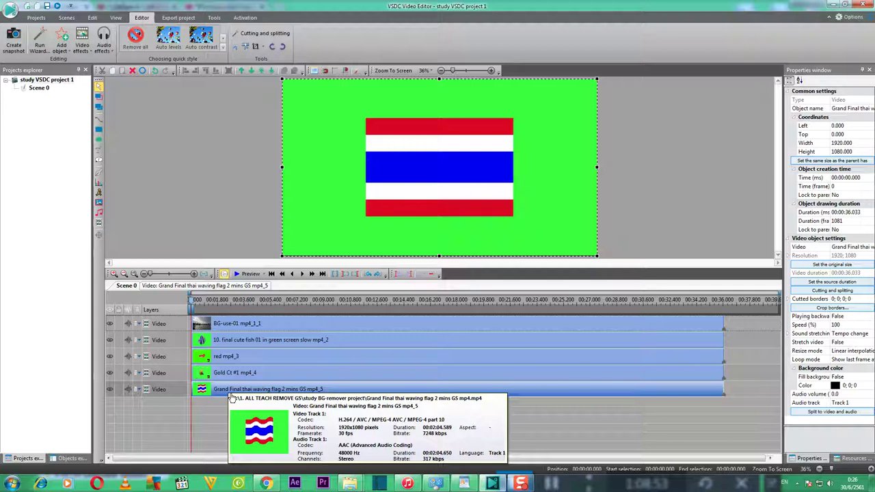
{"action": "mouse_move", "coordinate": [217, 328]}
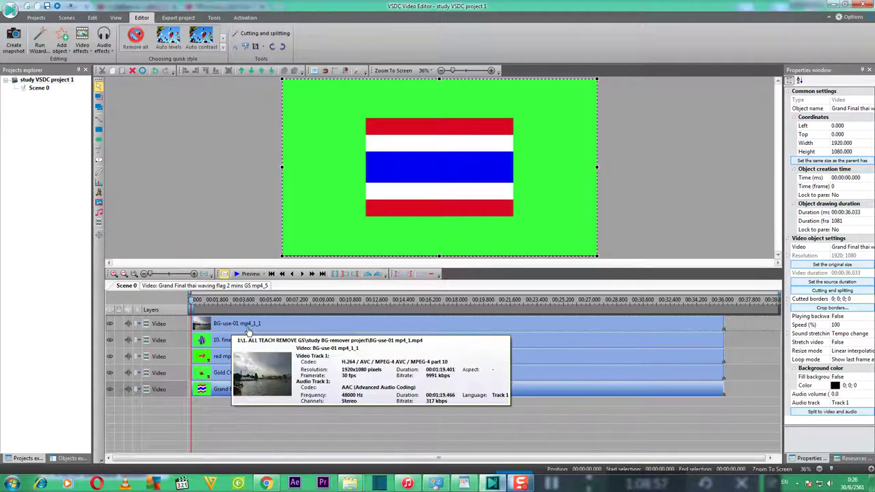
{"action": "mouse_move", "coordinate": [231, 342]}
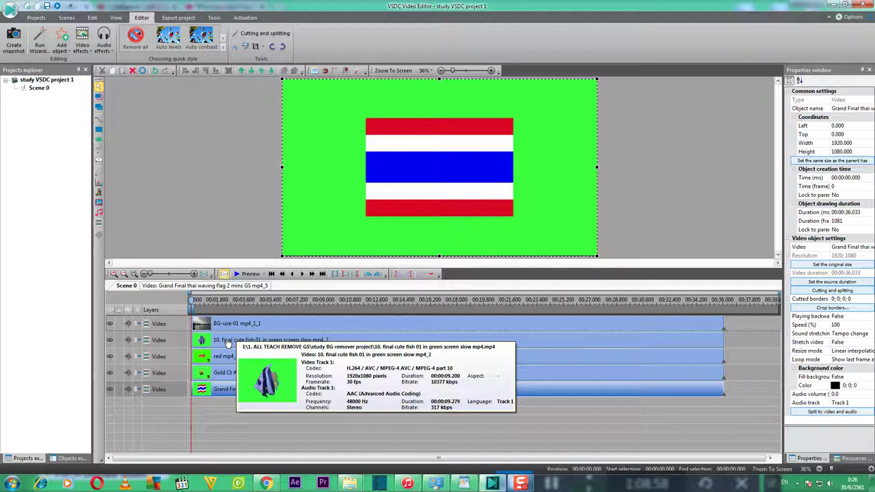
{"action": "mouse_move", "coordinate": [210, 359]}
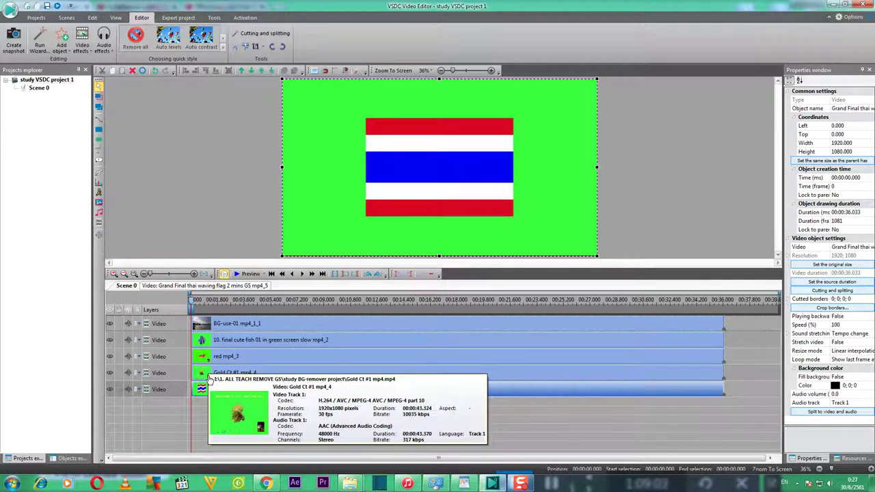
{"action": "mouse_move", "coordinate": [203, 392]}
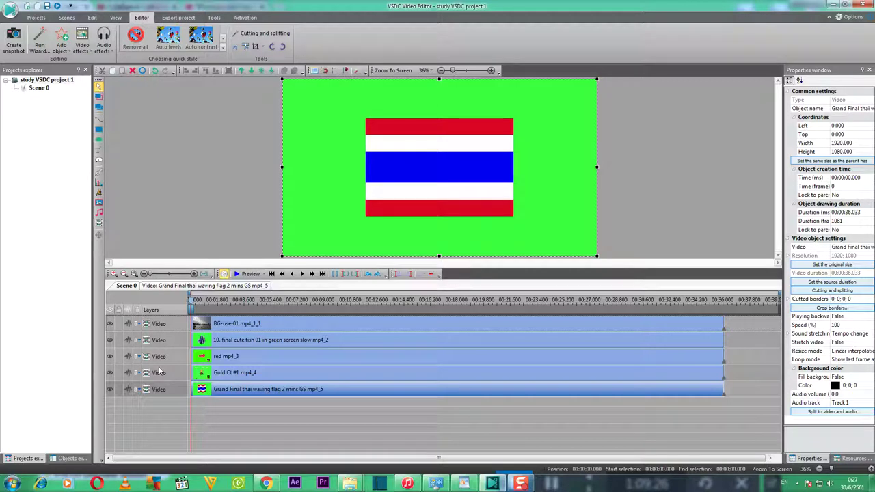
Step: Hide the flag, Gold Ct #1 and red fish layers, leaving only the background and the striped cute fish clip visible
{"action": "left_click", "coordinate": [109, 389]}
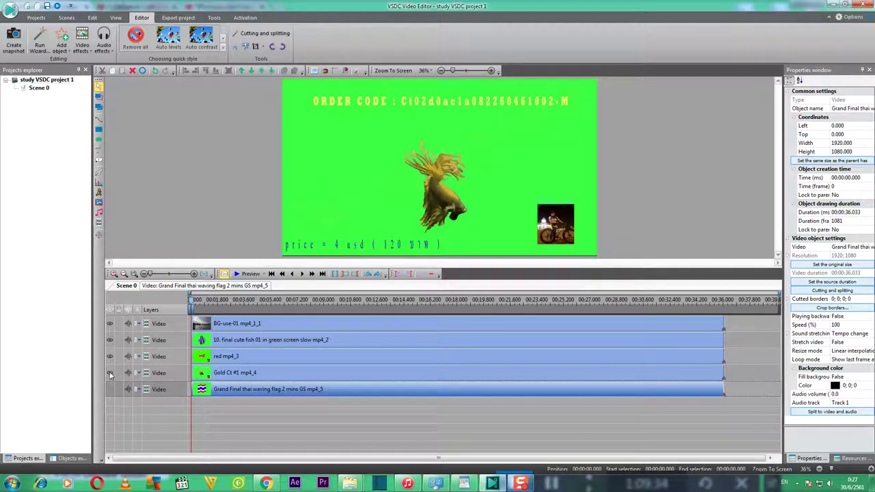
{"action": "left_click", "coordinate": [109, 373]}
{"action": "left_click", "coordinate": [109, 356]}
{"action": "left_click", "coordinate": [109, 339]}
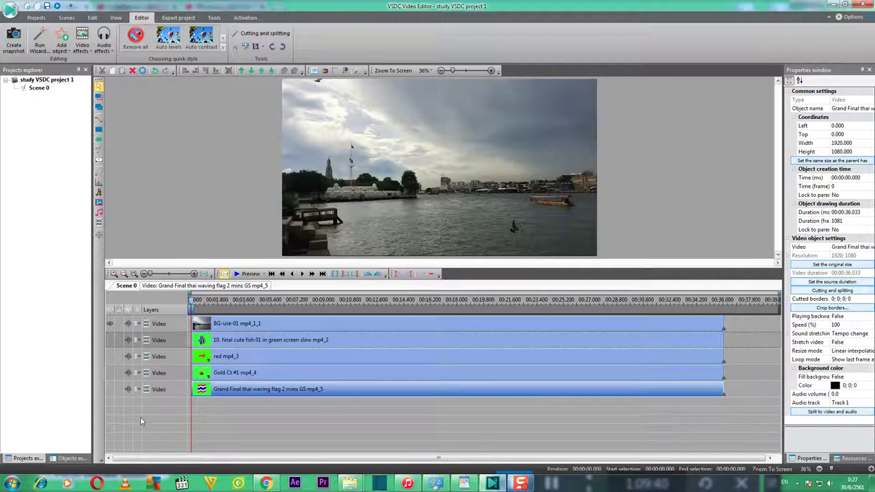
{"action": "left_click", "coordinate": [110, 340]}
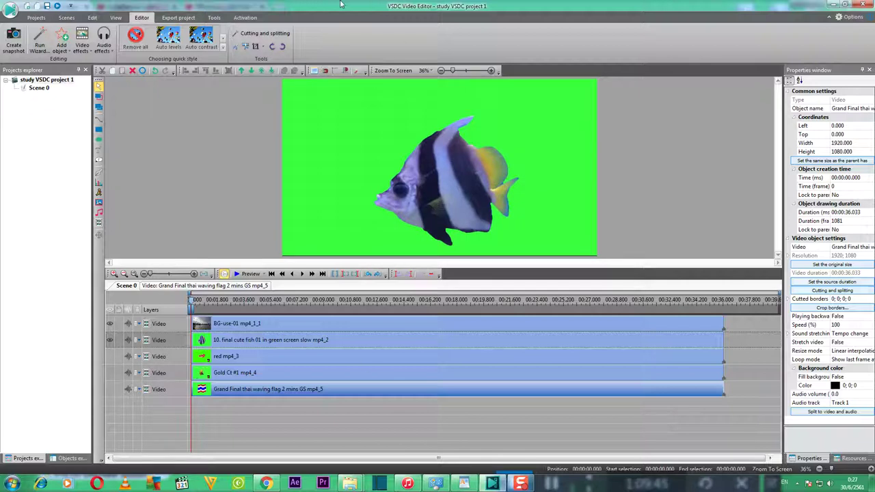
{"action": "left_click", "coordinate": [91, 55]}
{"action": "mouse_move", "coordinate": [139, 113]}
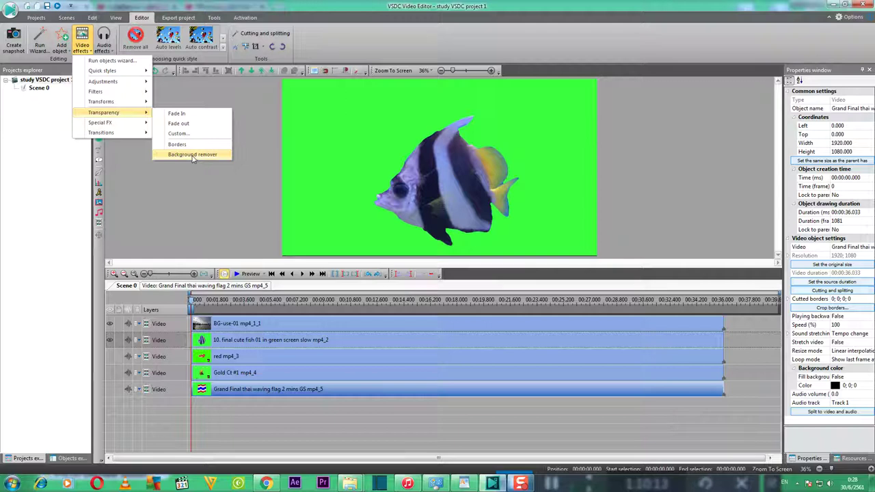
{"action": "left_click", "coordinate": [229, 193]}
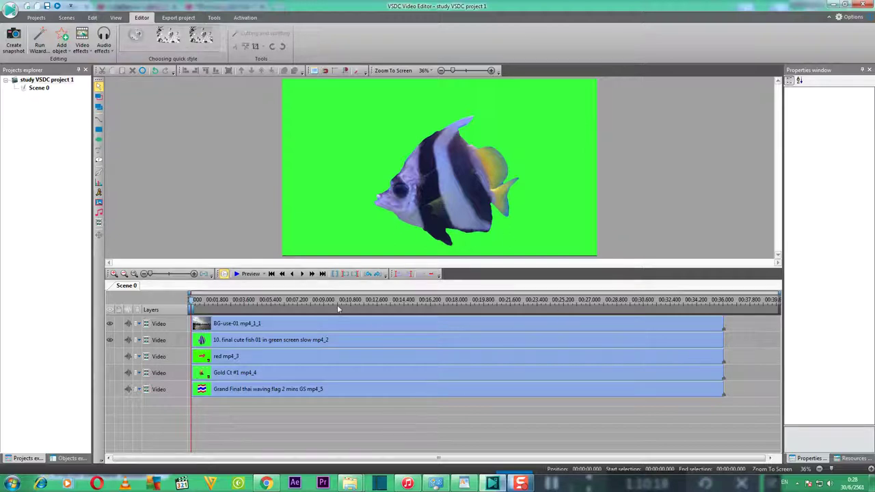
Step: Apply the Background remover effect to the cute fish clip over the whole parent duration, on an added layer
{"action": "right_click", "coordinate": [303, 343]}
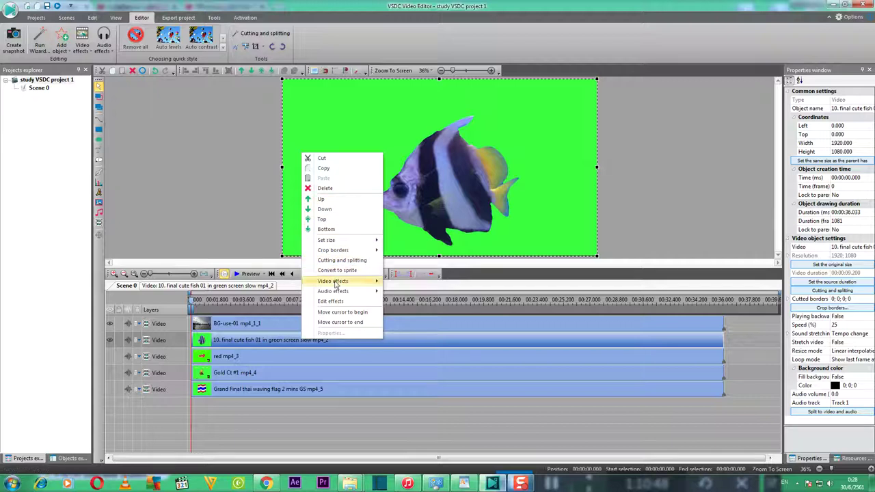
{"action": "mouse_move", "coordinate": [336, 284]}
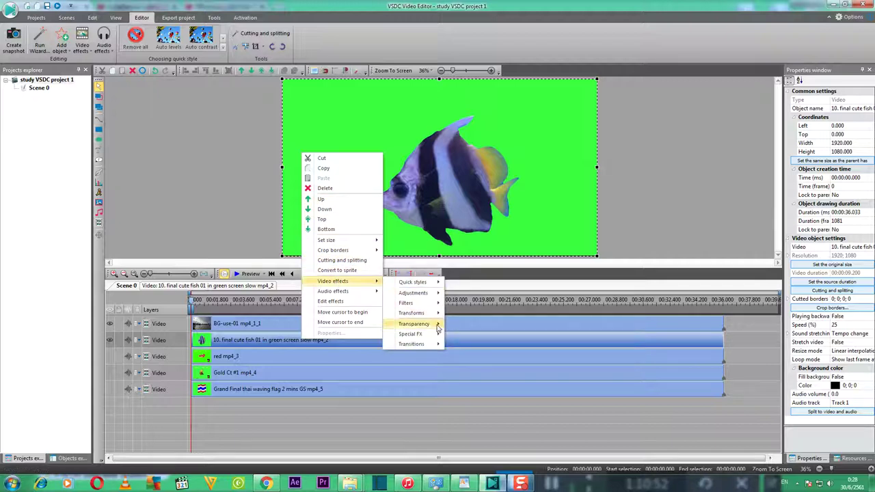
{"action": "mouse_move", "coordinate": [438, 327]}
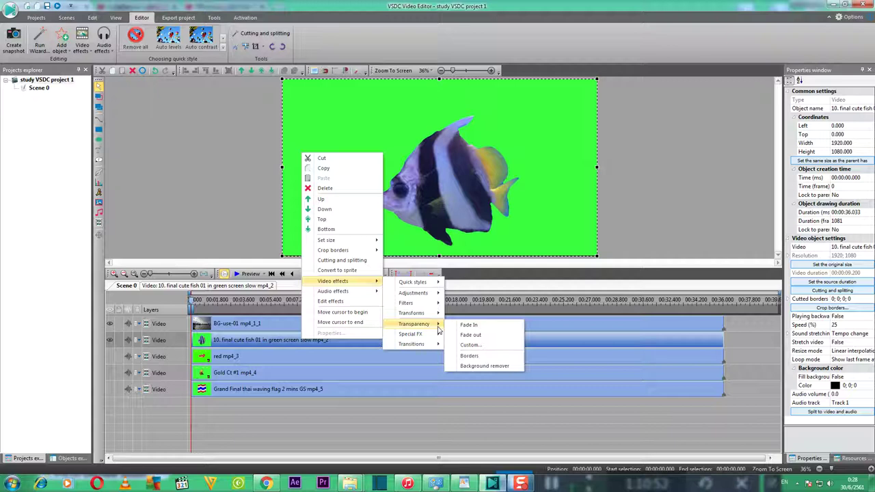
{"action": "left_click", "coordinate": [497, 369]}
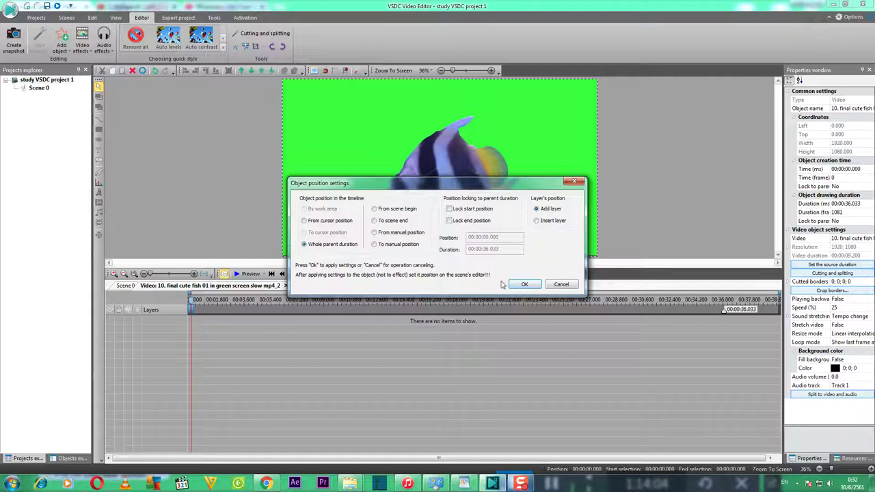
{"action": "left_click", "coordinate": [524, 284]}
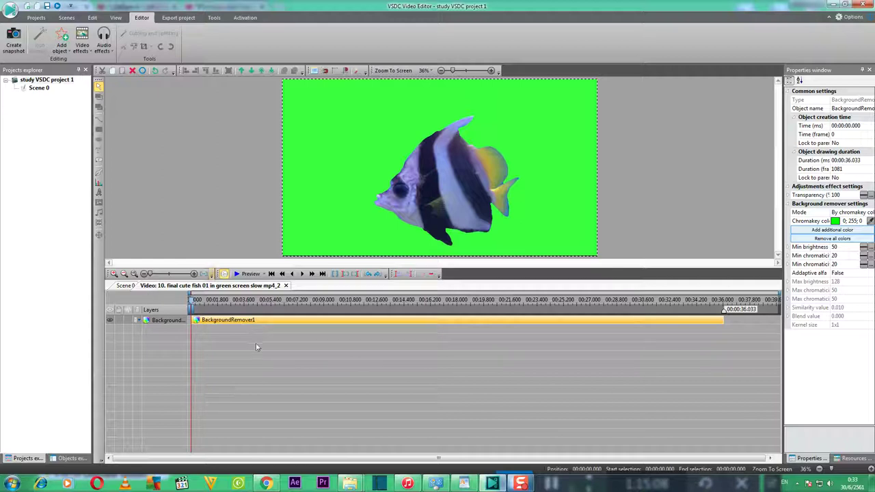
Step: Look over the clips in Scene 0 and return to the cute fish clip's effects timeline
{"action": "left_click", "coordinate": [127, 286]}
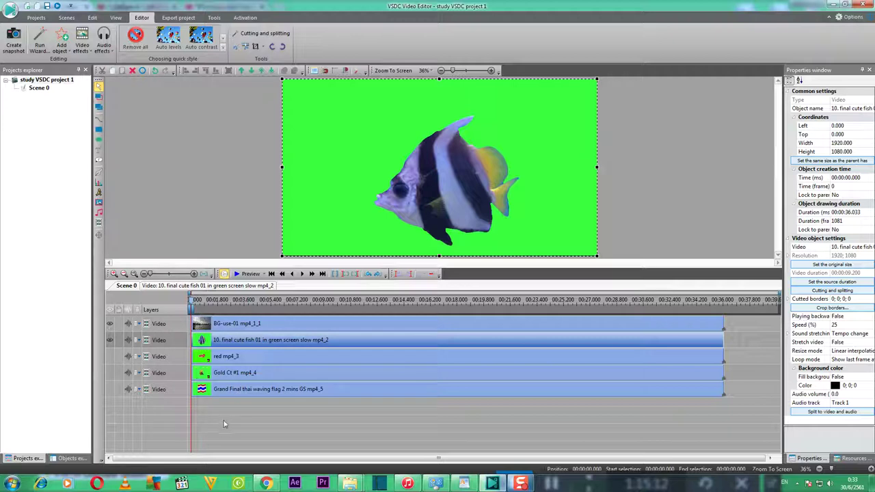
{"action": "mouse_move", "coordinate": [209, 346]}
{"action": "mouse_move", "coordinate": [334, 341]}
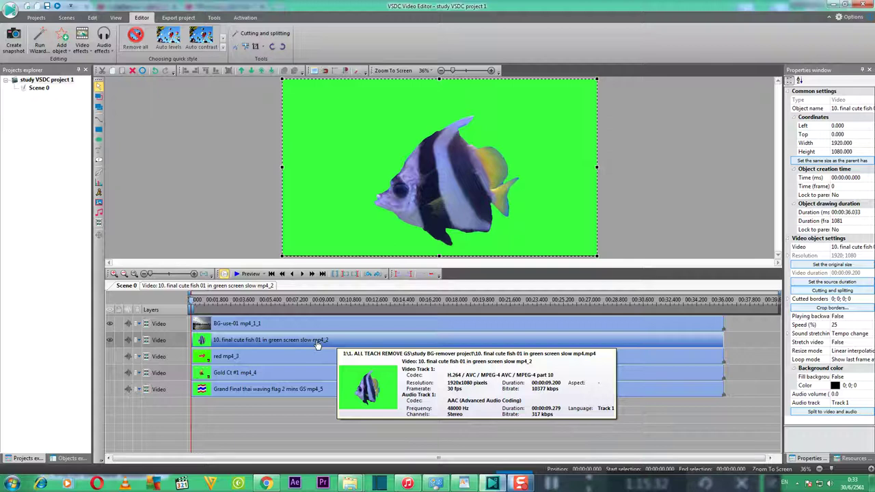
{"action": "mouse_move", "coordinate": [248, 323]}
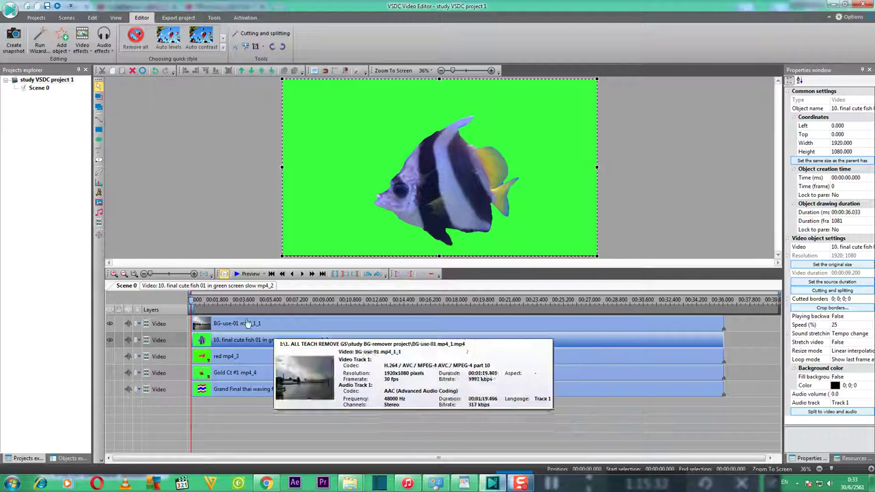
{"action": "left_click", "coordinate": [172, 287]}
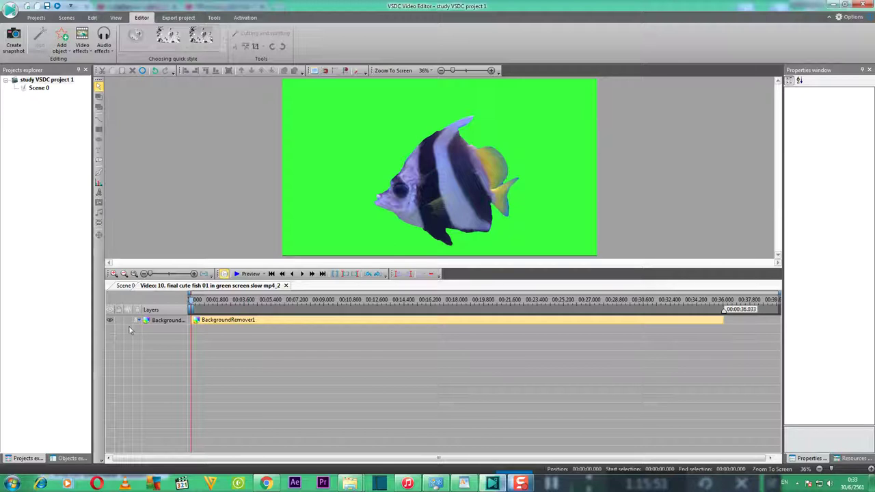
Step: Sample the green backdrop beside the striped fish as the background remover's chromakey color
{"action": "left_click", "coordinate": [202, 322]}
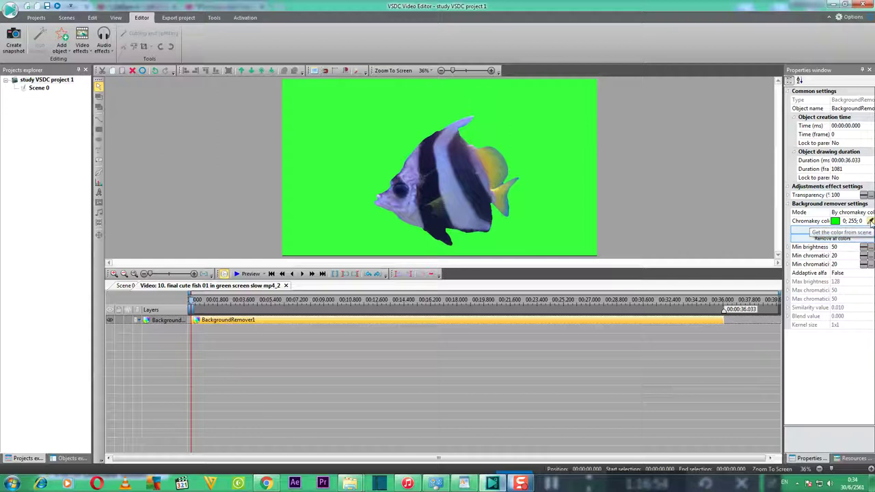
{"action": "left_click", "coordinate": [870, 221]}
{"action": "left_click", "coordinate": [871, 221]}
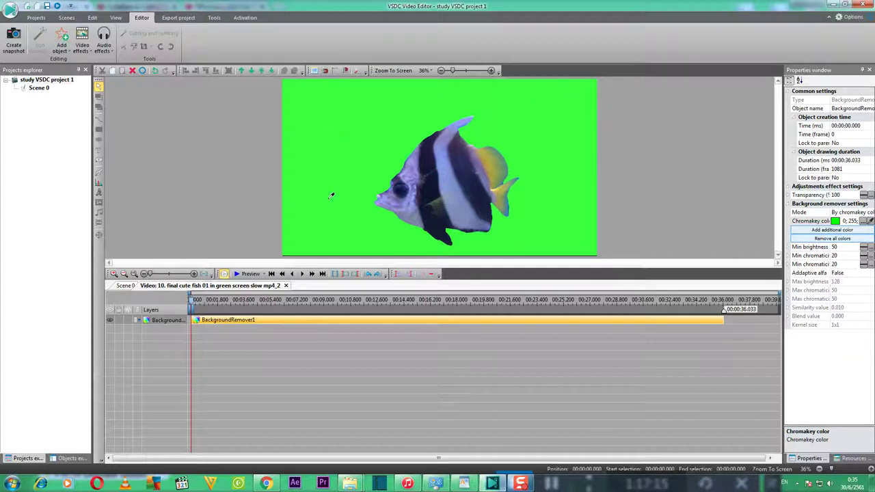
{"action": "left_click", "coordinate": [572, 185]}
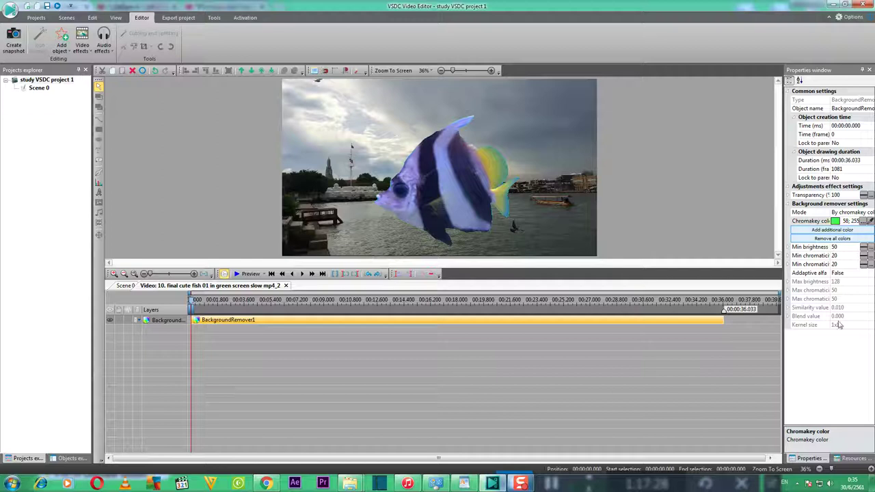
Step: Add an additional chromakey color to the background remover and decline the request to remove all colors
{"action": "left_click", "coordinate": [829, 231]}
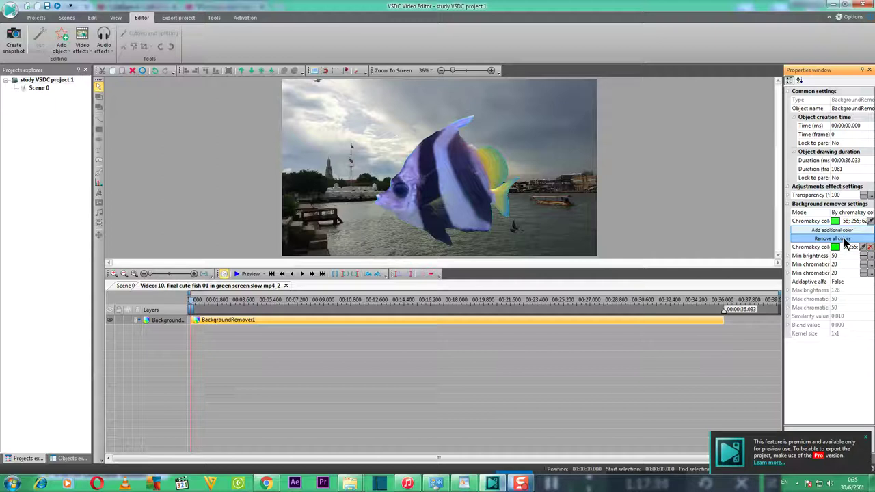
{"action": "left_click", "coordinate": [844, 240]}
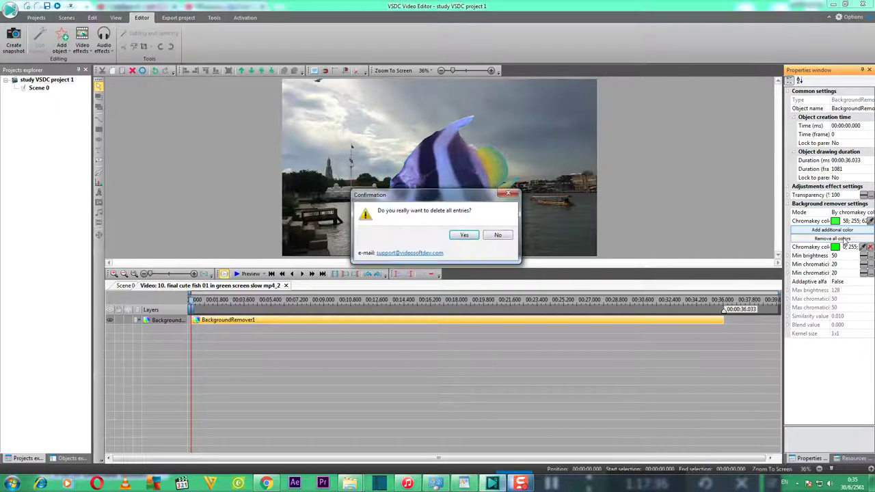
{"action": "left_click", "coordinate": [497, 235]}
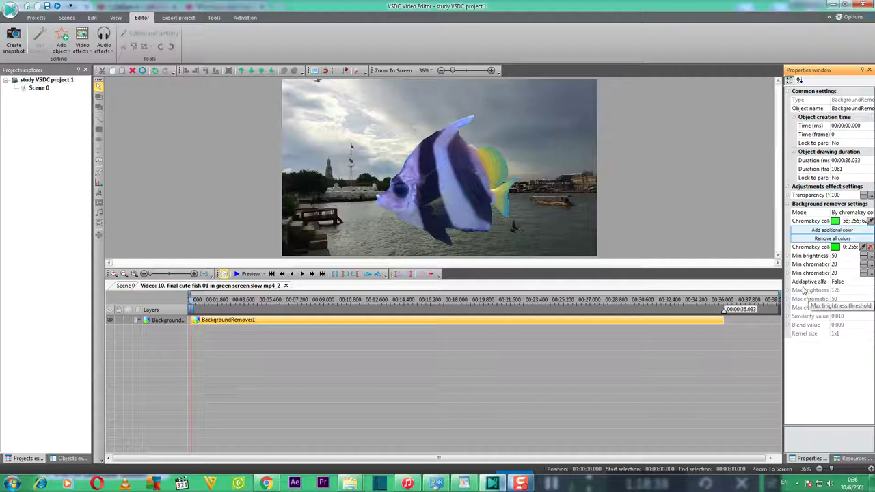
Step: Examine the background remover's Addaptive alfa choices and its brightness and chromaticity threshold settings
{"action": "left_click", "coordinate": [838, 283]}
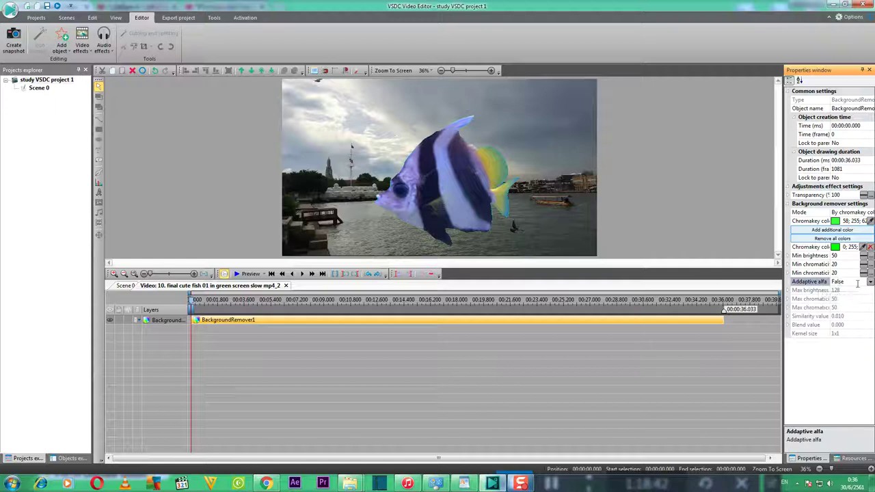
{"action": "left_click", "coordinate": [870, 283]}
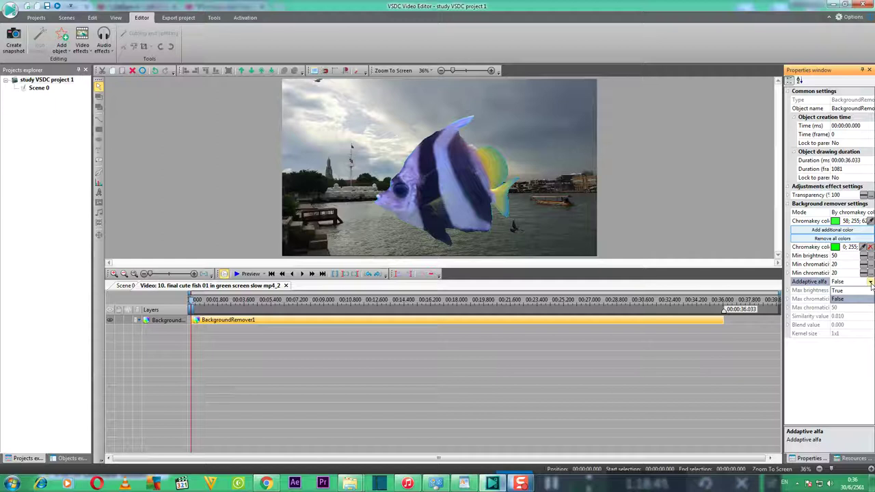
{"action": "left_click", "coordinate": [845, 283]}
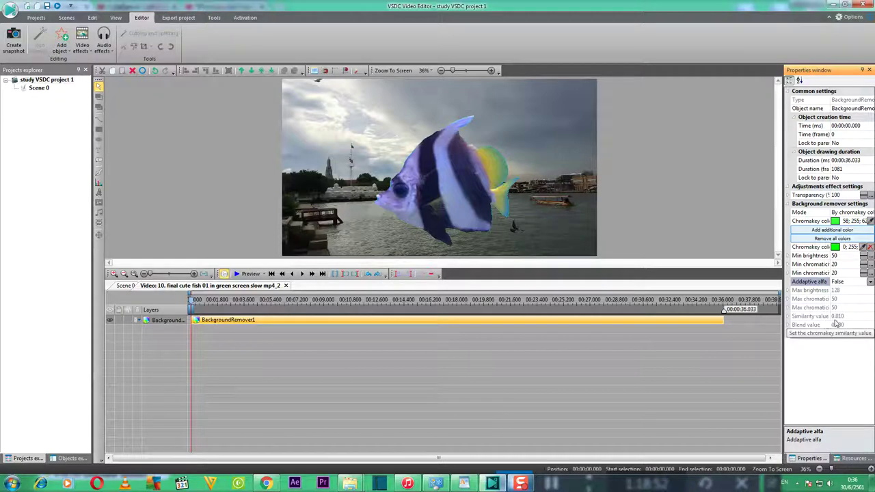
{"action": "left_click_drag", "start_coordinate": [830, 282], "coordinate": [863, 283]}
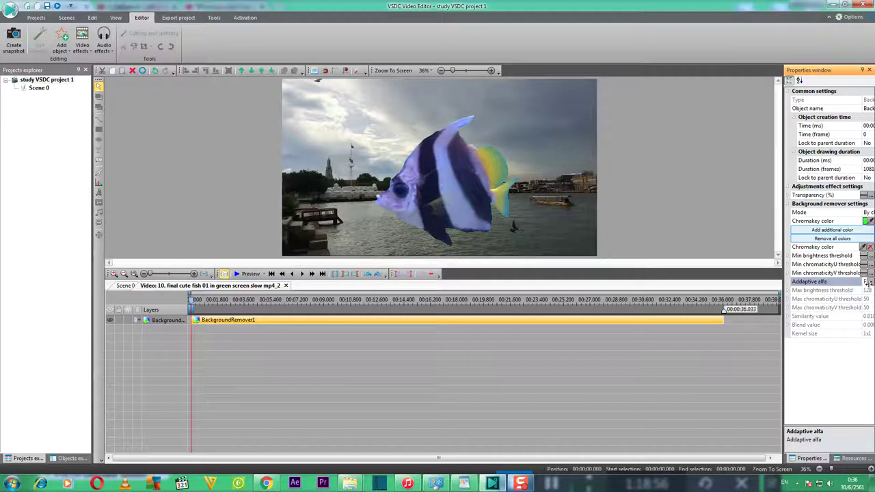
{"action": "left_click_drag", "start_coordinate": [866, 282], "coordinate": [835, 286]}
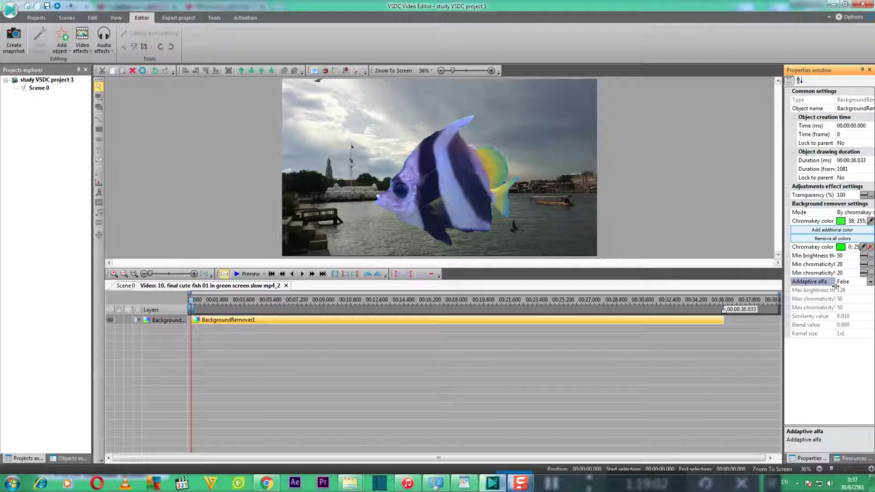
{"action": "left_click", "coordinate": [813, 274]}
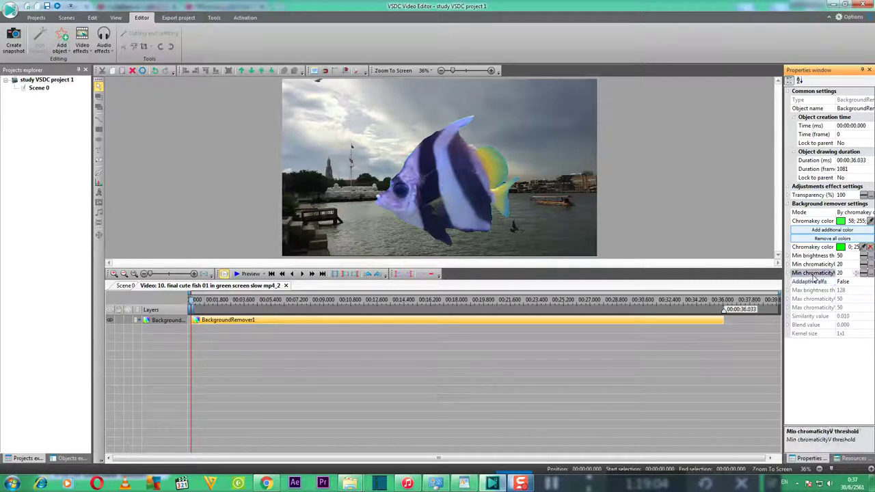
{"action": "left_click", "coordinate": [809, 266]}
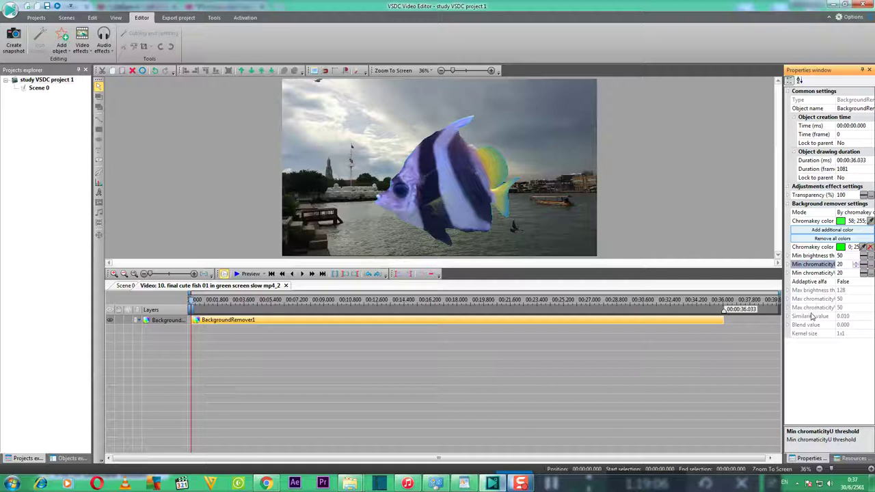
{"action": "left_click", "coordinate": [806, 291]}
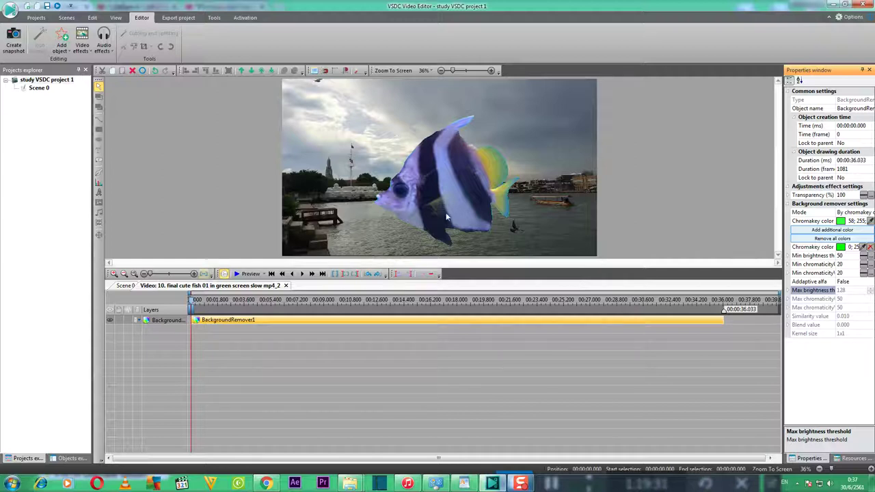
Step: In Scene 0, shrink the cute fish clip to about 750 × 572 and place it in the frame's upper-right corner
{"action": "left_click", "coordinate": [121, 286]}
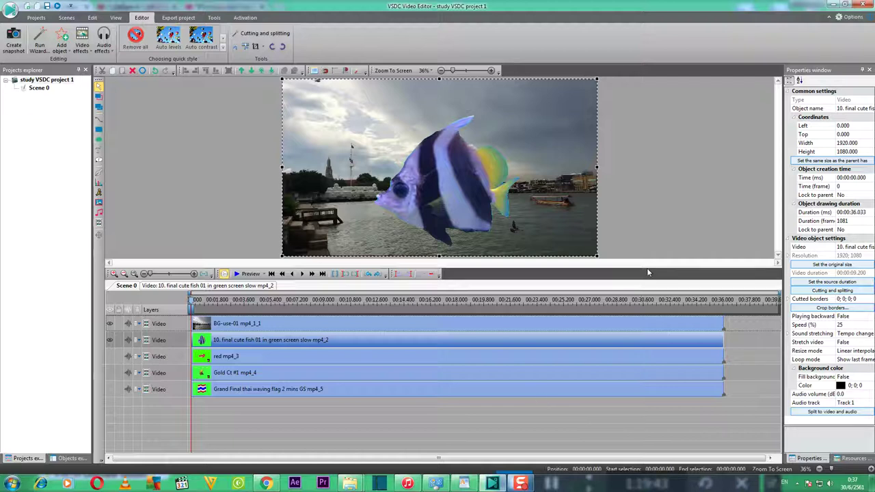
{"action": "left_click_drag", "start_coordinate": [644, 281], "coordinate": [641, 317]}
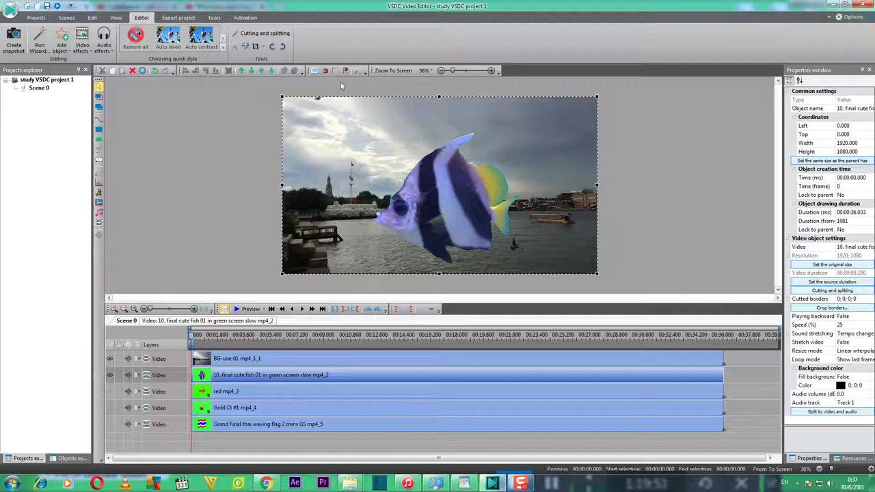
{"action": "left_click", "coordinate": [455, 71]}
{"action": "left_click", "coordinate": [453, 71]}
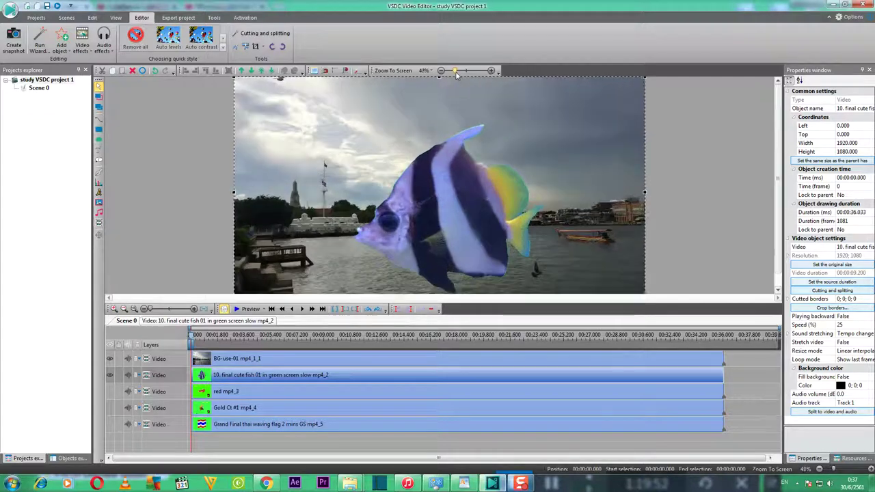
{"action": "left_click_drag", "start_coordinate": [455, 76], "coordinate": [455, 77]}
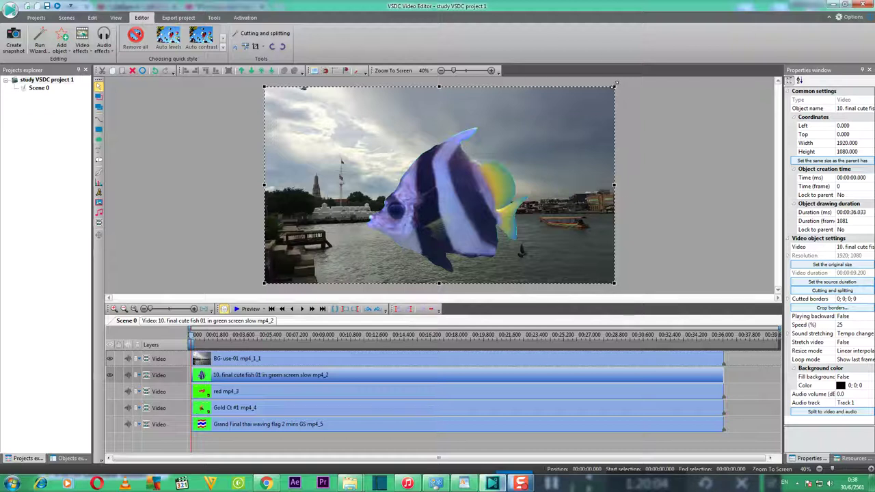
{"action": "left_click_drag", "start_coordinate": [614, 87], "coordinate": [403, 175]}
{"action": "left_click_drag", "start_coordinate": [403, 177], "coordinate": [400, 179]}
{"action": "left_click_drag", "start_coordinate": [336, 246], "coordinate": [574, 123]}
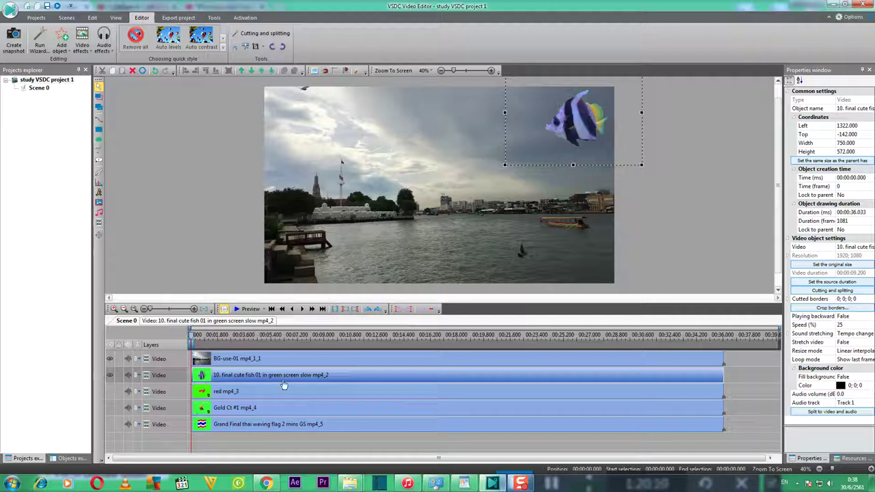
Step: Make the red mp4_3 layer visible and apply the Background remover effect to it for the whole parent duration
{"action": "left_click", "coordinate": [110, 392]}
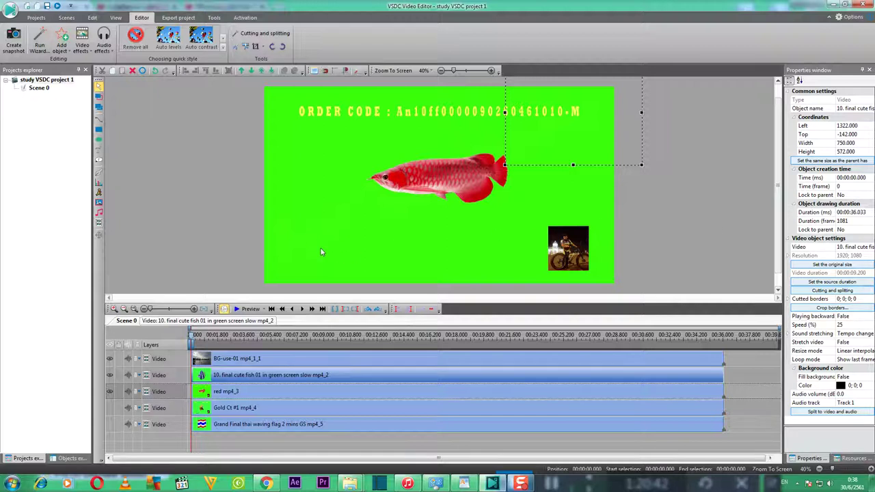
{"action": "right_click", "coordinate": [301, 393]}
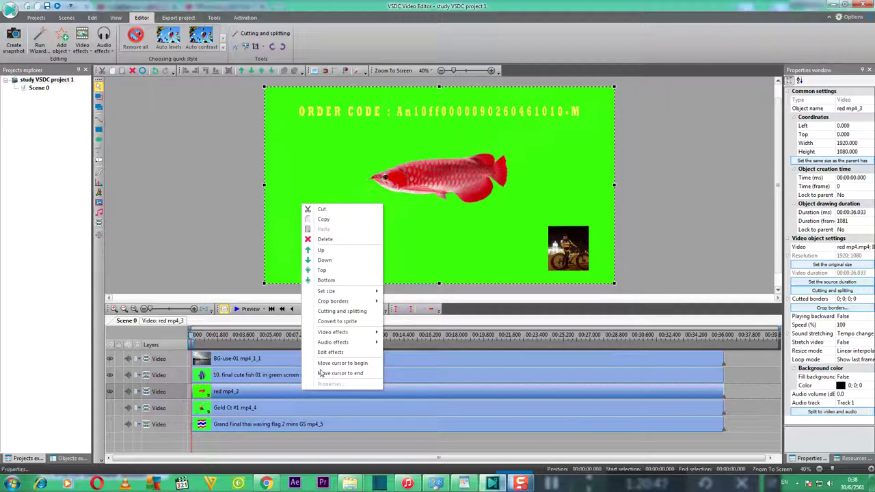
{"action": "mouse_move", "coordinate": [333, 332]}
{"action": "mouse_move", "coordinate": [423, 380]}
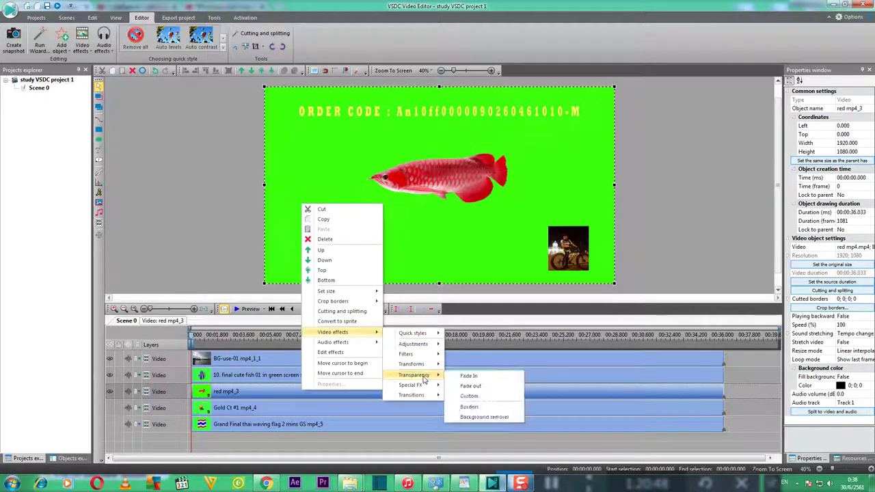
{"action": "left_click", "coordinate": [481, 417]}
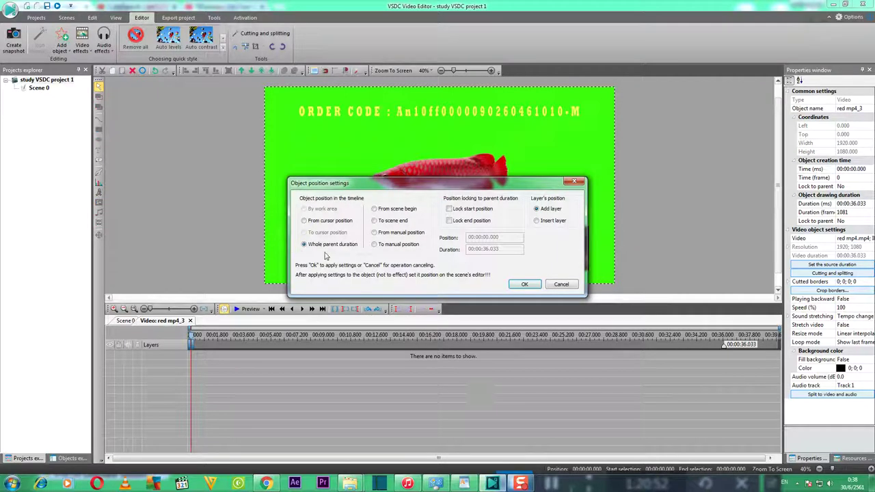
{"action": "left_click", "coordinate": [522, 287]}
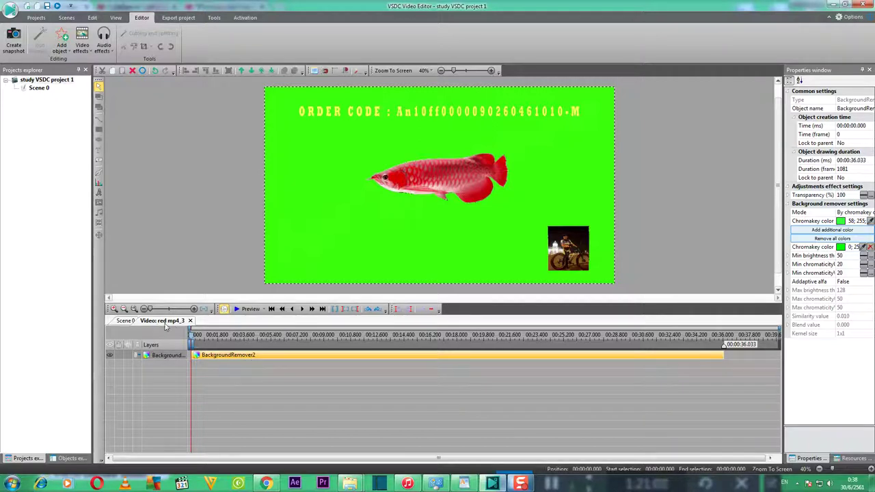
Step: Sample the green backdrop beside the red fish as the chromakey color and shrink the clip to about 1005 × 518 toward the frame's upper-left corner
{"action": "left_click", "coordinate": [125, 321]}
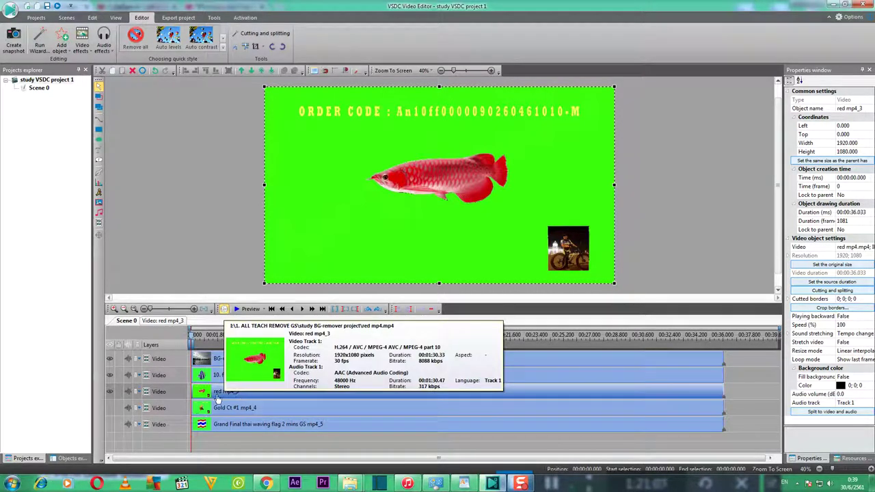
{"action": "left_click", "coordinate": [171, 320]}
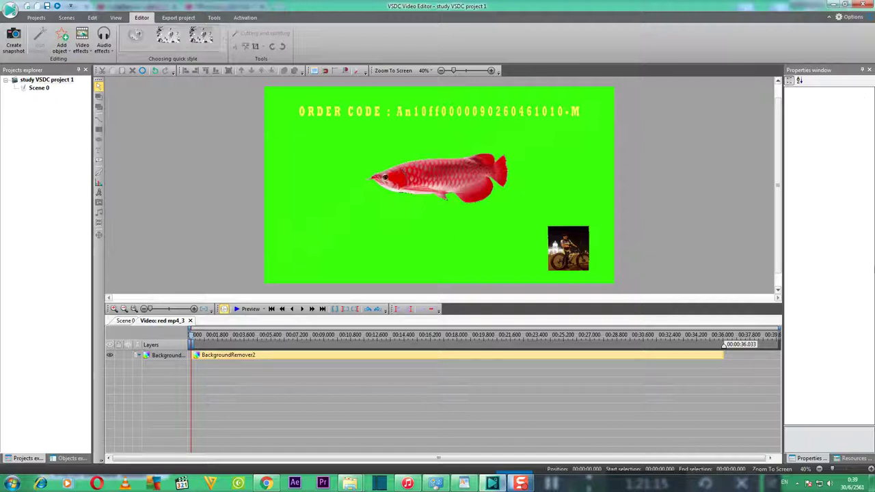
{"action": "left_click", "coordinate": [358, 359]}
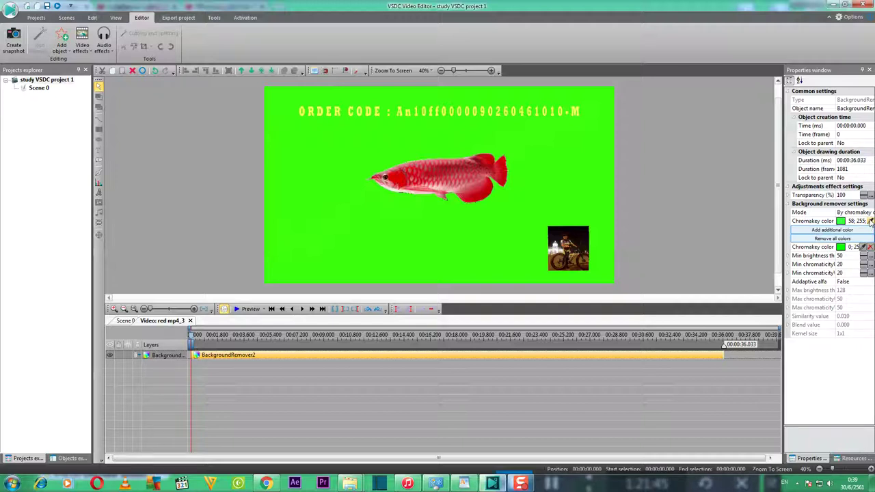
{"action": "left_click", "coordinate": [870, 222]}
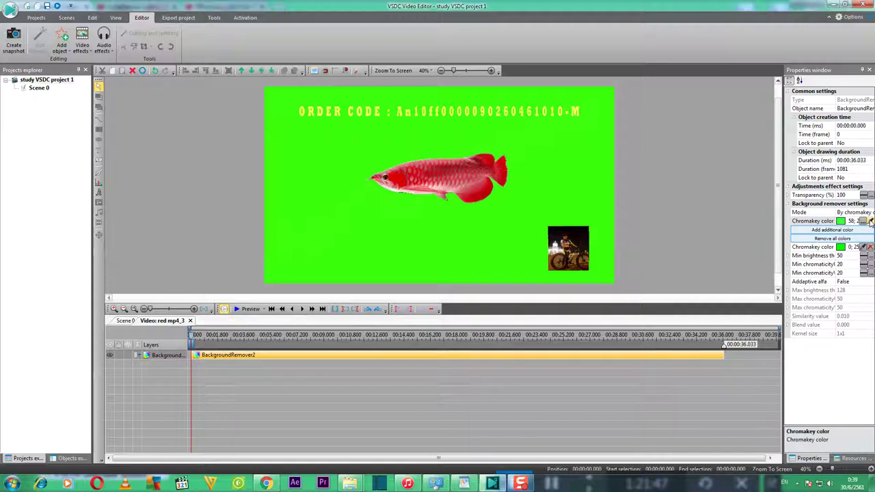
{"action": "left_click", "coordinate": [870, 222]}
{"action": "left_click", "coordinate": [578, 178]}
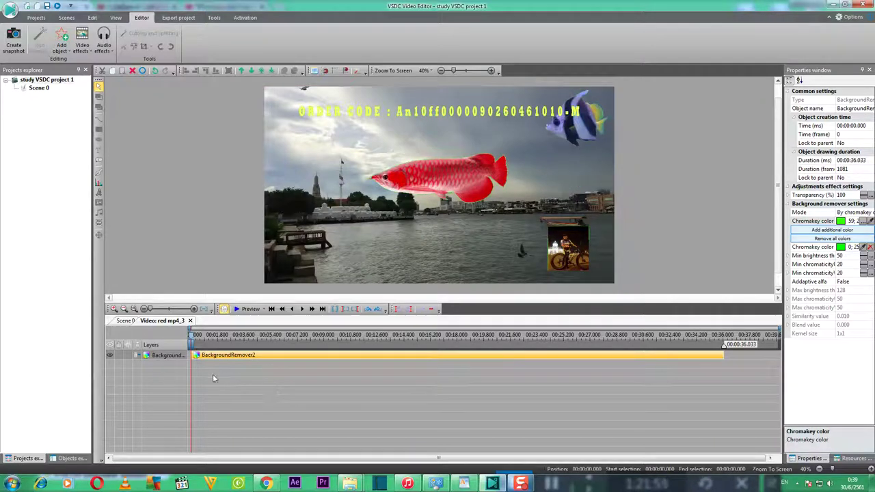
{"action": "left_click", "coordinate": [126, 321]}
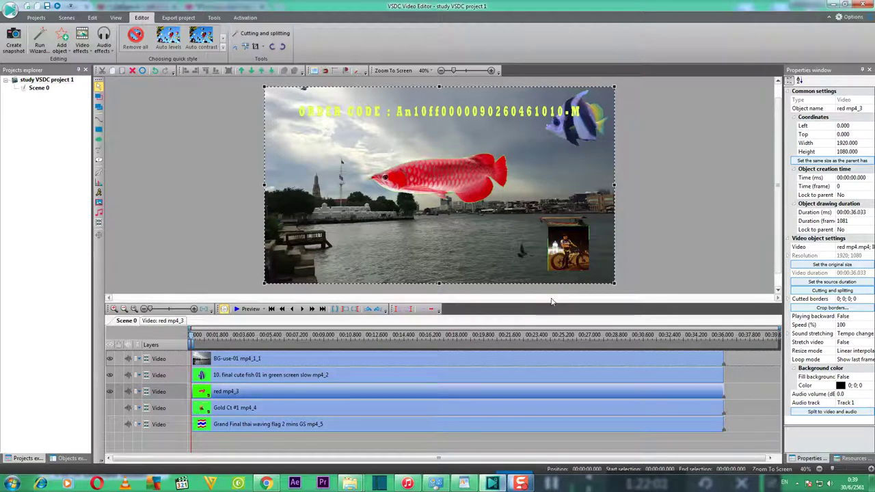
{"action": "left_click_drag", "start_coordinate": [615, 285], "coordinate": [448, 181]}
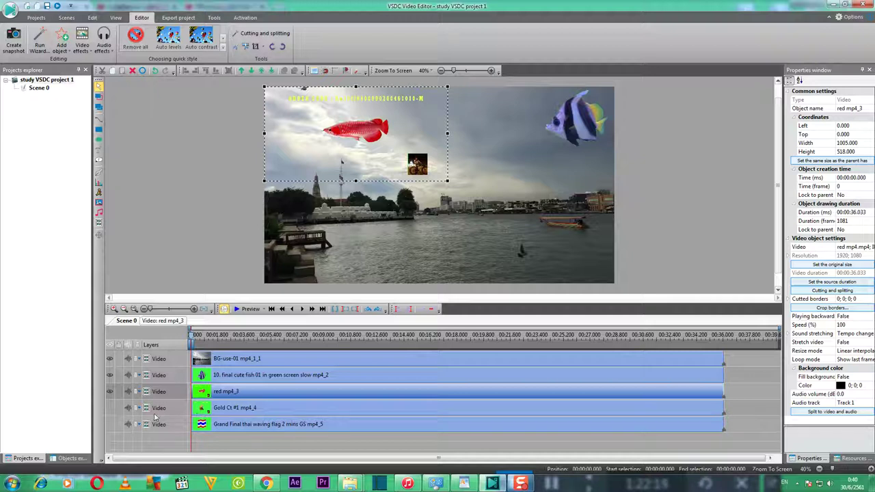
Step: Make the Gold Ct #1 mp4_4 layer visible and apply the Background remover effect to it for the whole parent duration
{"action": "left_click", "coordinate": [110, 408]}
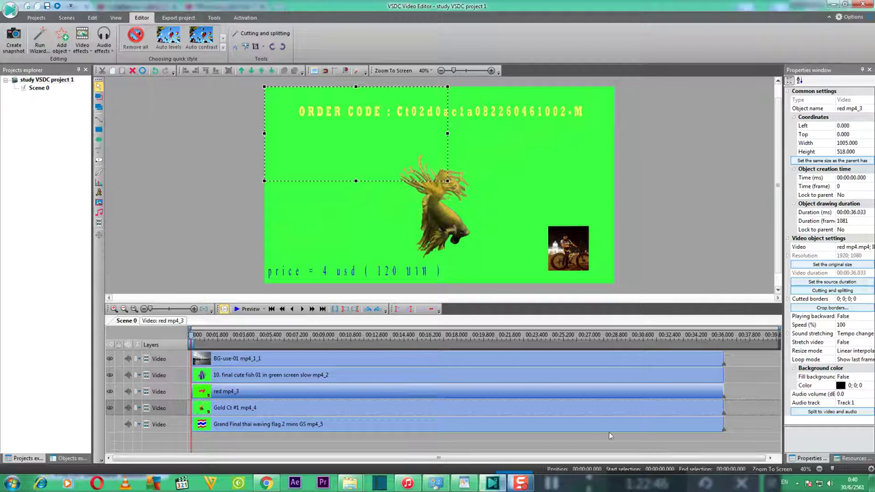
{"action": "left_click", "coordinate": [591, 411]}
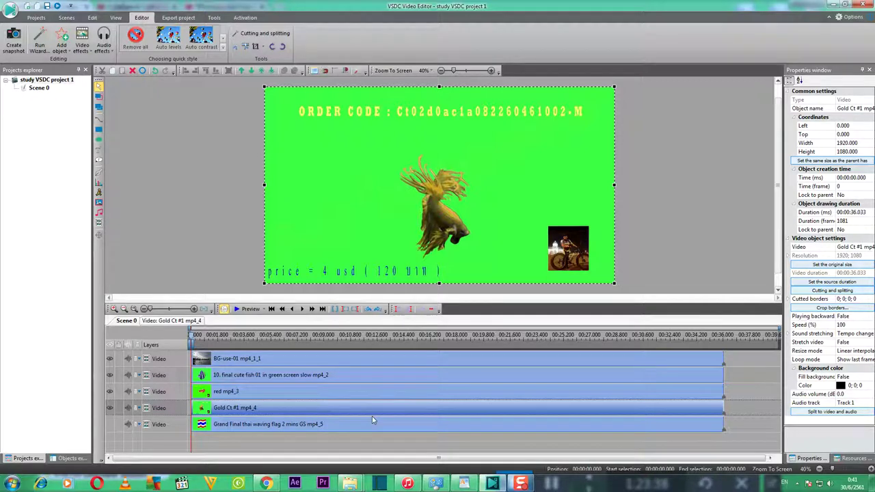
{"action": "mouse_move", "coordinate": [375, 413]}
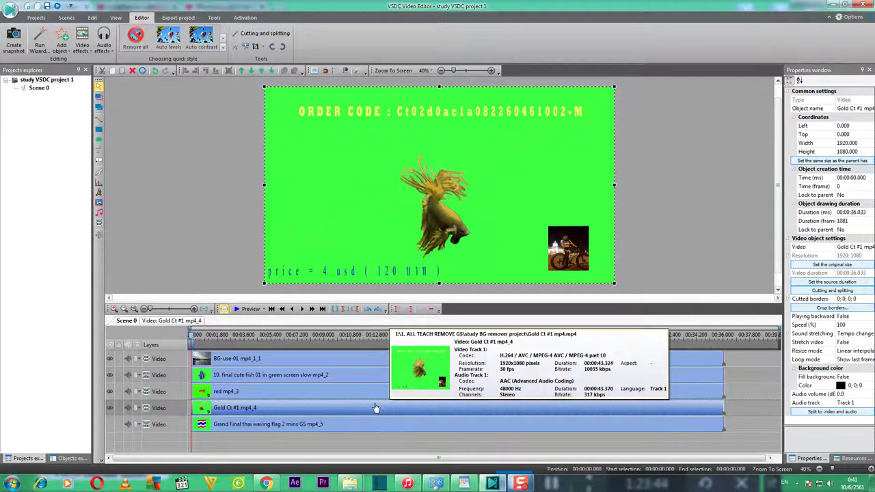
{"action": "right_click", "coordinate": [375, 408]}
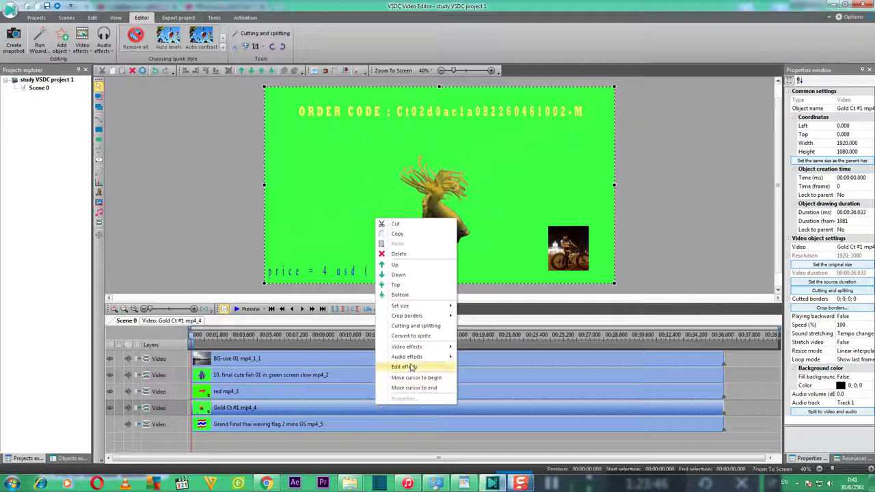
{"action": "mouse_move", "coordinate": [414, 350]}
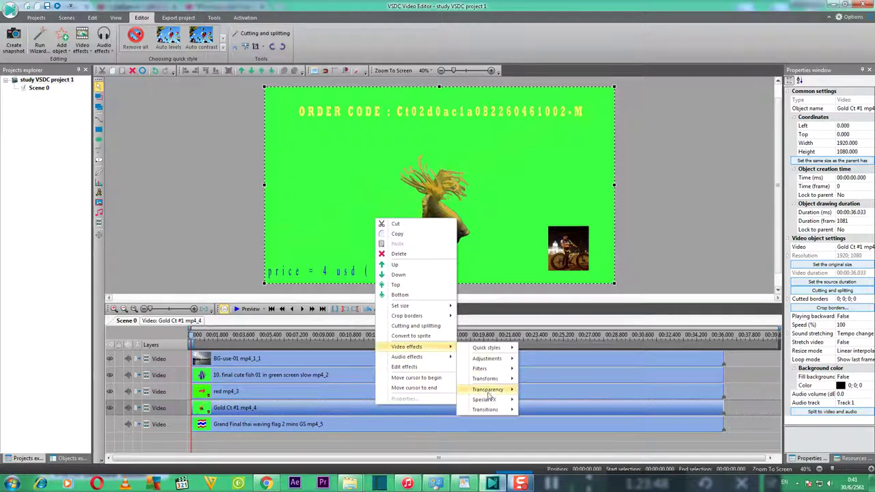
{"action": "mouse_move", "coordinate": [489, 392]}
{"action": "left_click", "coordinate": [551, 431]}
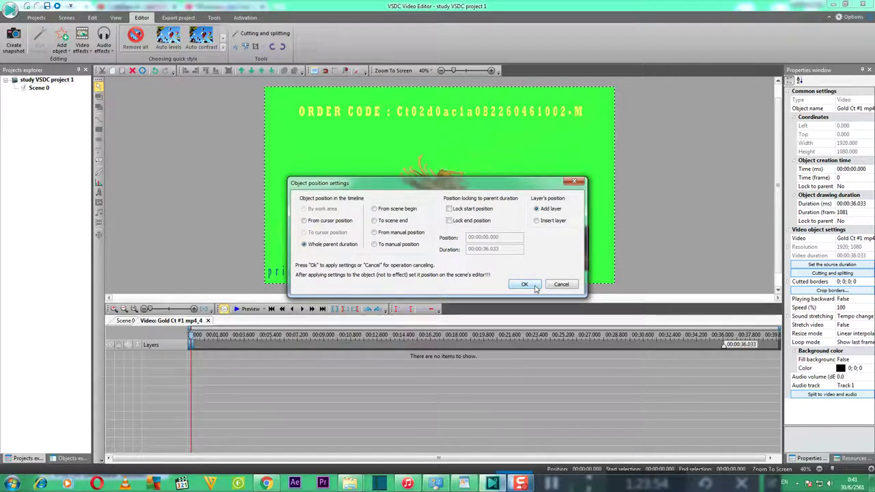
{"action": "left_click", "coordinate": [534, 287]}
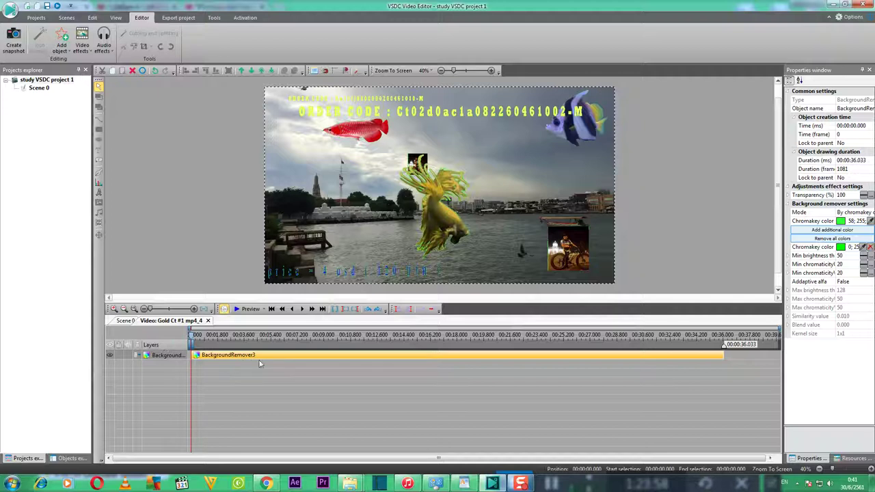
Step: Check the gold fish clip in Scene 0 and inspect the chromakey color of its background remover
{"action": "left_click", "coordinate": [126, 320]}
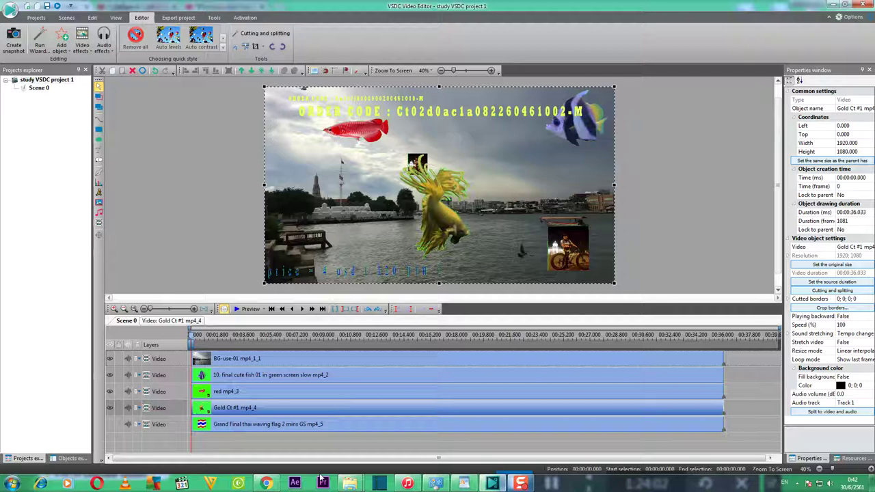
{"action": "left_click", "coordinate": [188, 320]}
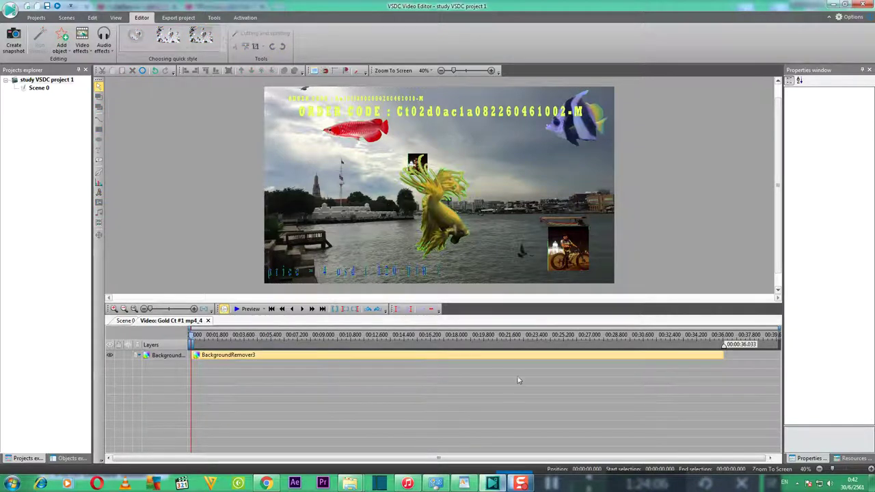
{"action": "left_click", "coordinate": [508, 358]}
{"action": "left_click", "coordinate": [870, 222]}
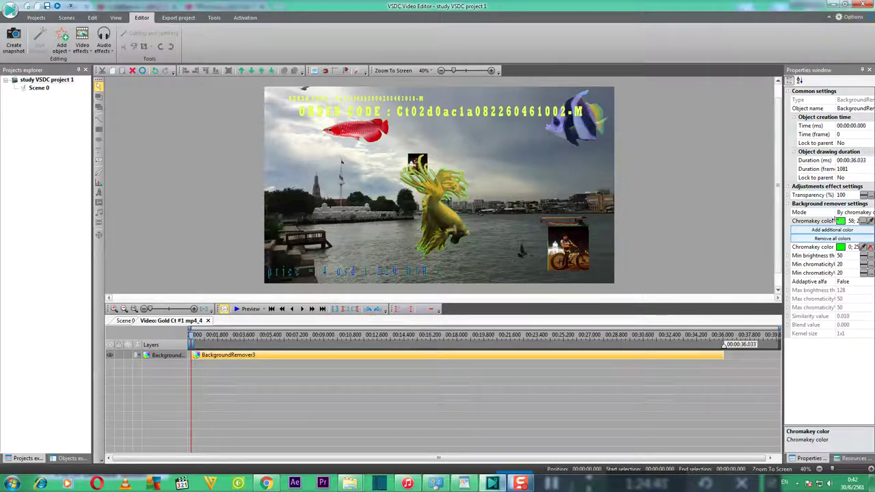
{"action": "left_click", "coordinate": [841, 222]}
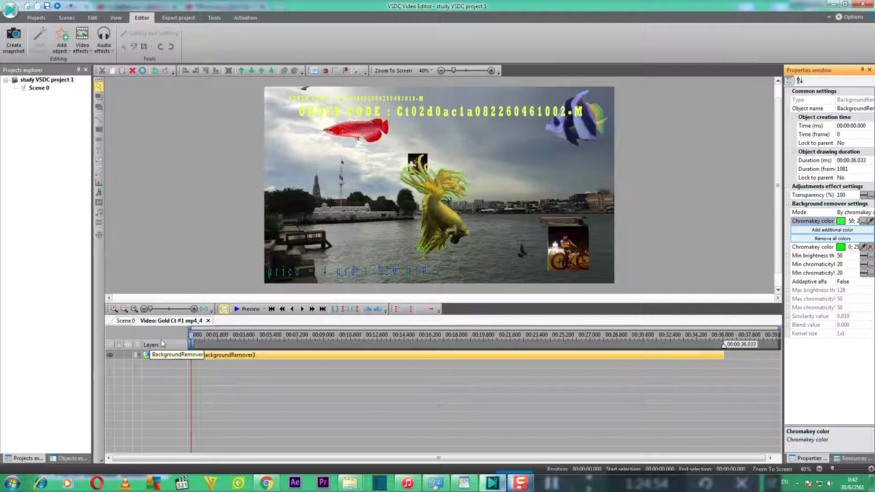
Step: Shrink the gold fish clip in Scene 0 to about 1210 × 685 and place it at the frame's lower right, about left 1057, top 395
{"action": "left_click", "coordinate": [126, 321]}
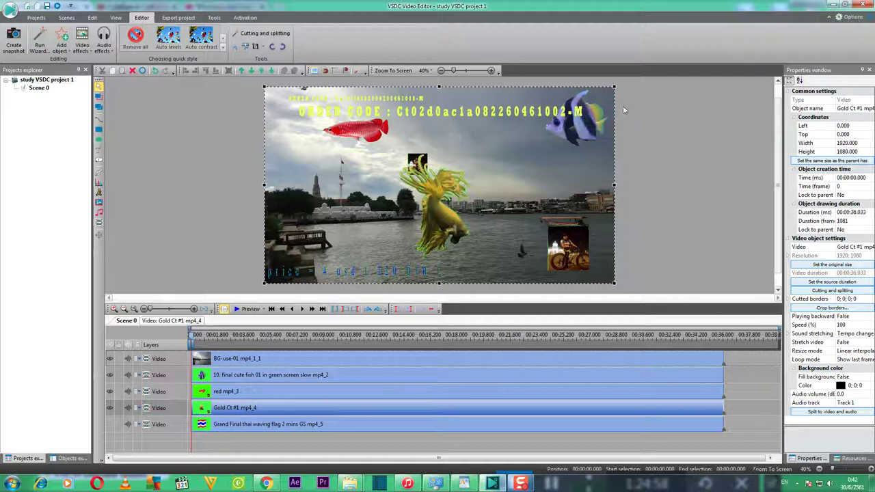
{"action": "left_click_drag", "start_coordinate": [614, 88], "coordinate": [485, 158]}
{"action": "left_click_drag", "start_coordinate": [375, 242], "coordinate": [557, 236]}
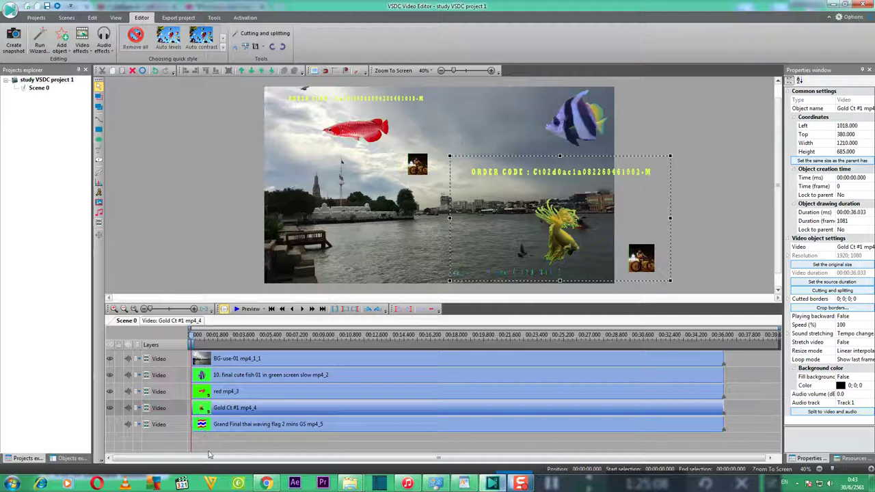
{"action": "left_click_drag", "start_coordinate": [560, 229], "coordinate": [453, 230]}
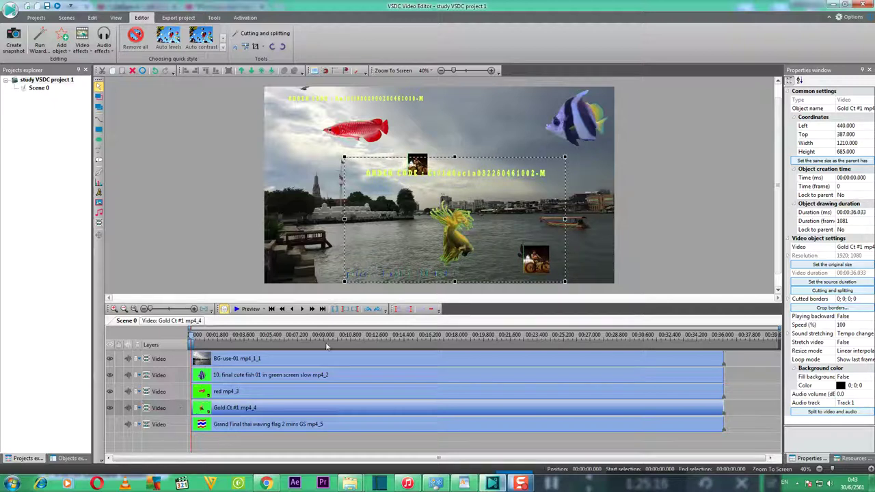
{"action": "left_click_drag", "start_coordinate": [449, 232], "coordinate": [562, 236]}
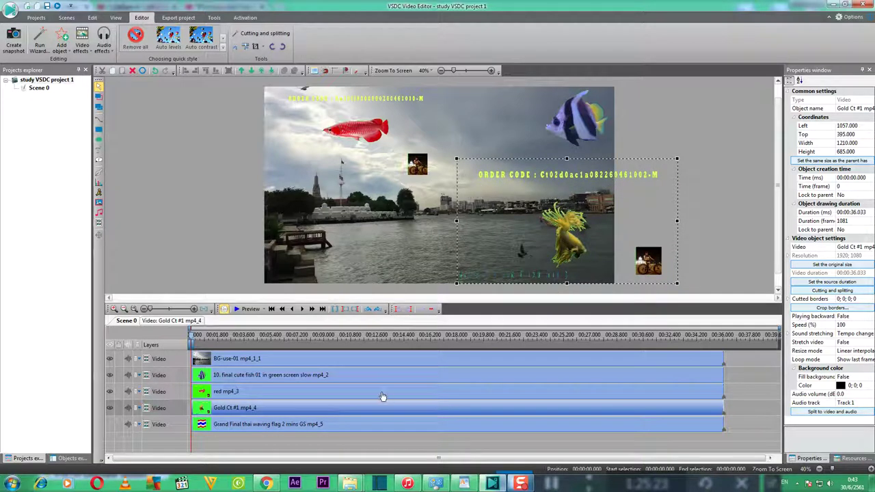
Step: Make the Thai waving flag layer visible and apply the Background remover effect to it for the whole parent duration
{"action": "left_click", "coordinate": [109, 424]}
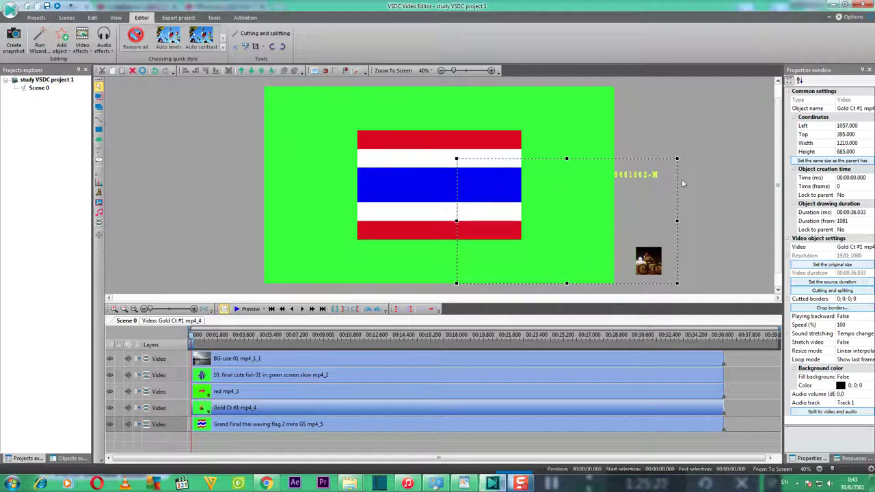
{"action": "right_click", "coordinate": [335, 422]}
{"action": "mouse_move", "coordinate": [386, 363]}
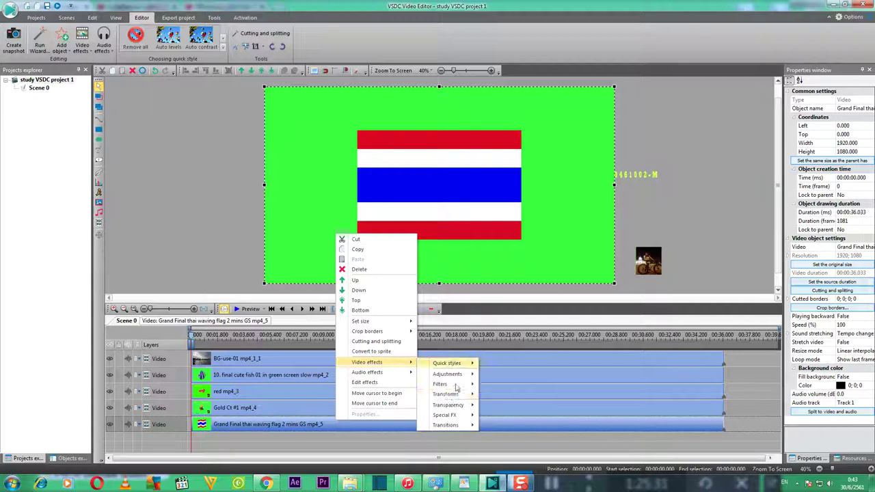
{"action": "mouse_move", "coordinate": [450, 408]}
{"action": "left_click", "coordinate": [518, 447]}
{"action": "left_click", "coordinate": [522, 285]}
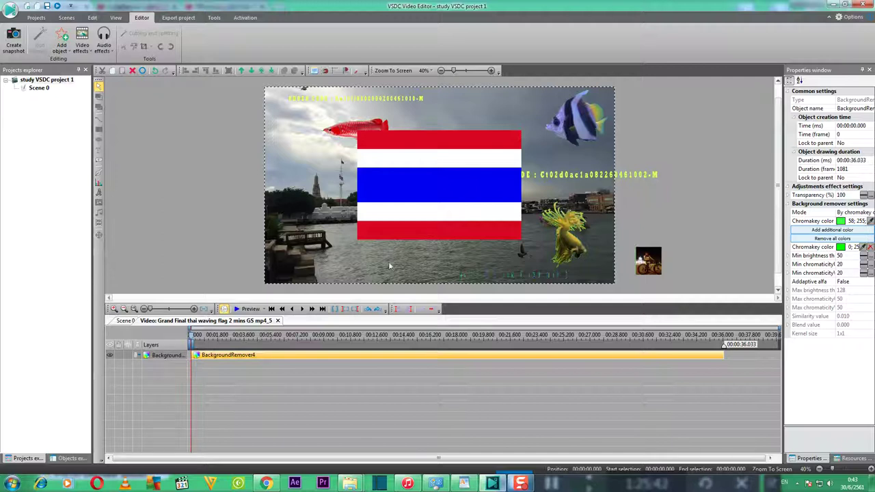
Step: Shrink the Thai waving flag clip in Scene 0 to about 968 × 1002 and move it to about left 543, top -237
{"action": "left_click", "coordinate": [125, 321]}
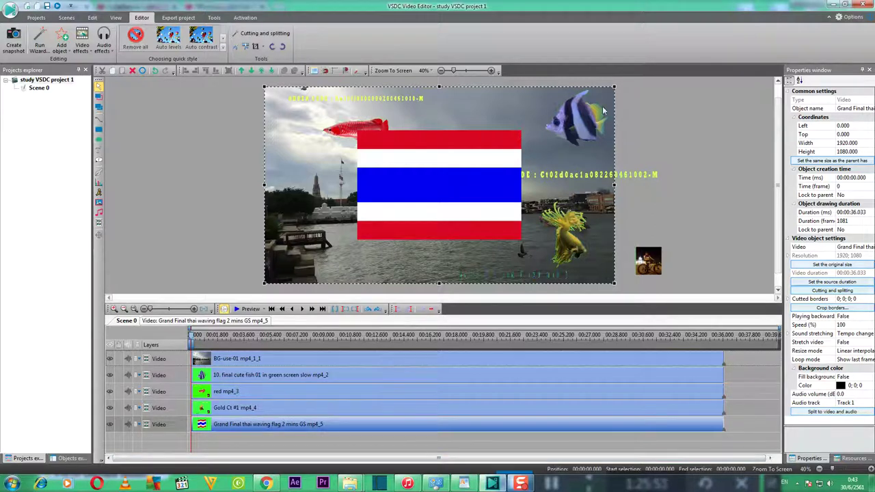
{"action": "left_click_drag", "start_coordinate": [614, 84], "coordinate": [441, 100]}
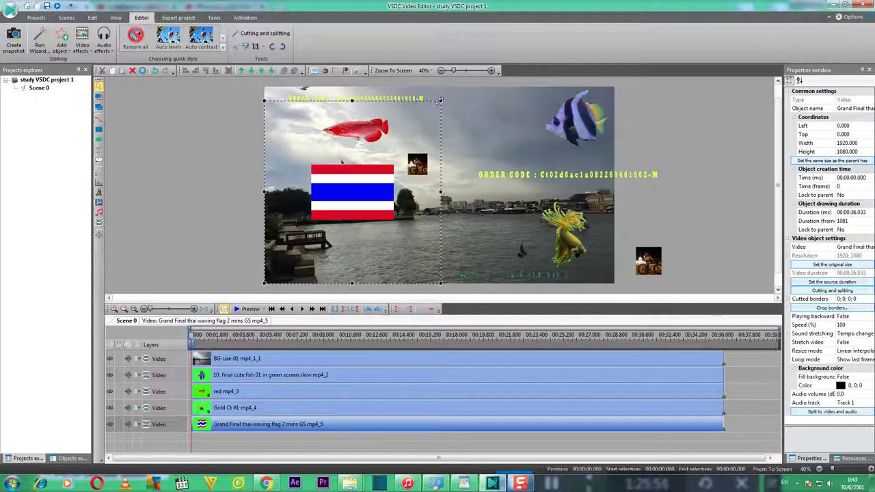
{"action": "left_click_drag", "start_coordinate": [359, 197], "coordinate": [455, 136]}
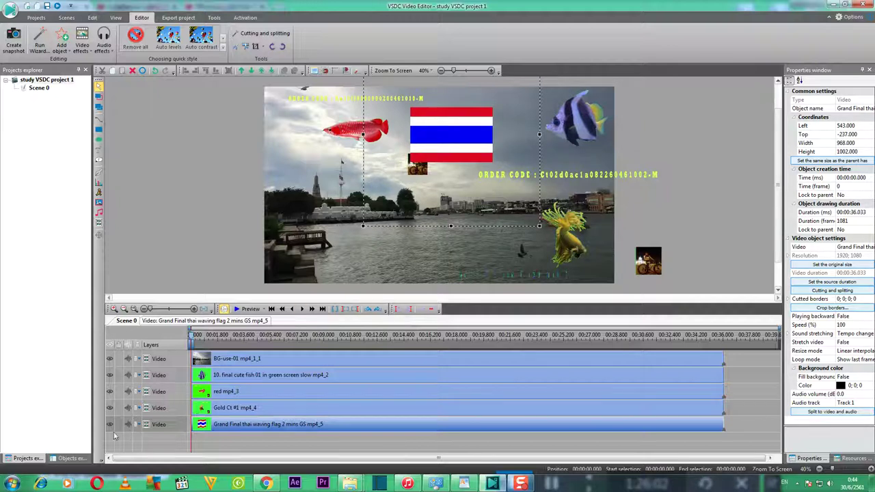
Step: Move the red mp4_3 fish clip slightly to about left -35, top 22
{"action": "left_click", "coordinate": [233, 392]}
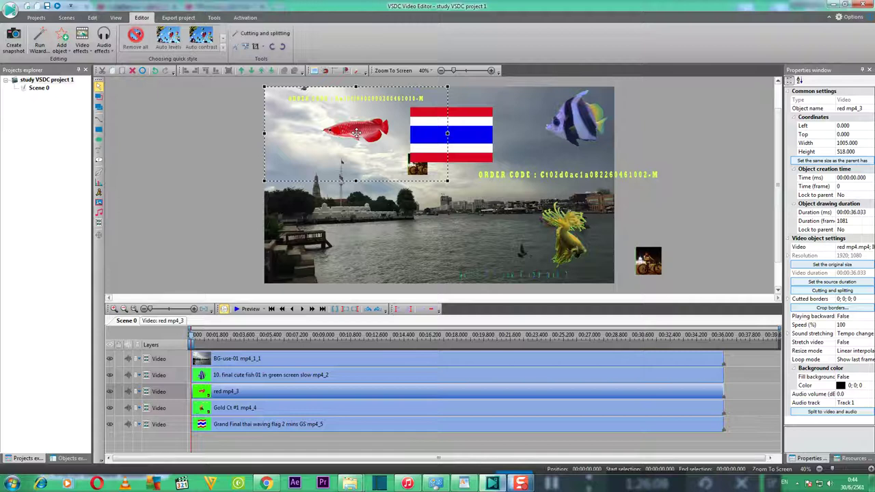
{"action": "left_click_drag", "start_coordinate": [361, 136], "coordinate": [354, 140]}
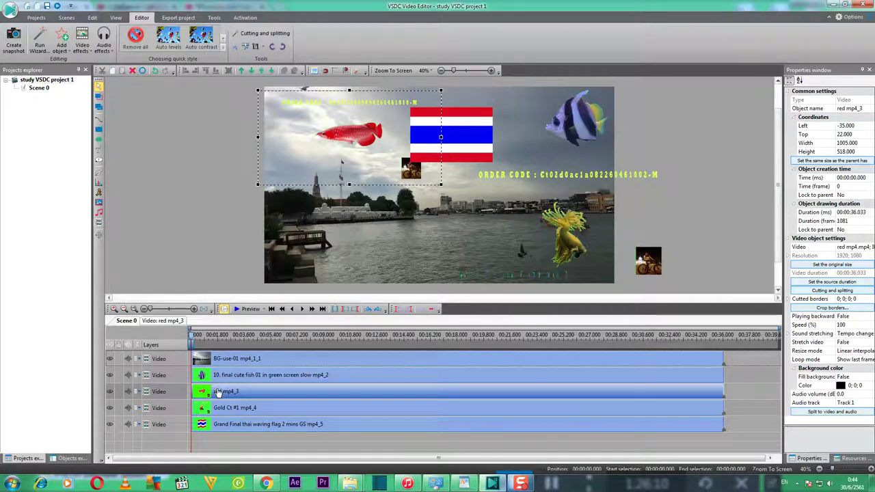
{"action": "left_click", "coordinate": [349, 132]}
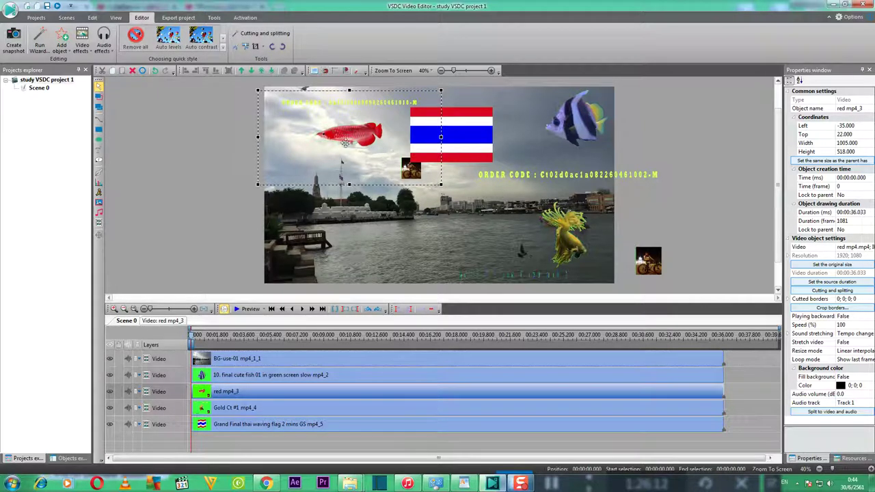
{"action": "left_click", "coordinate": [226, 410]}
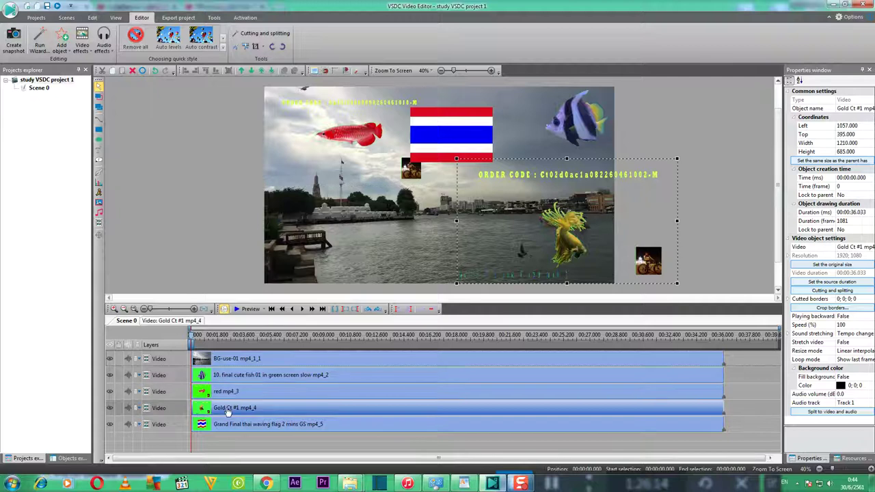
{"action": "left_click", "coordinate": [224, 394]}
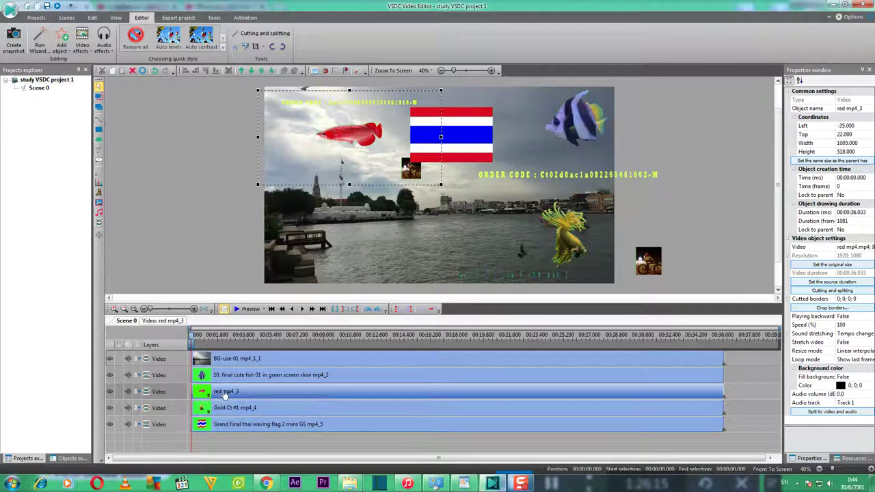
Step: Hide the Thai flag, Gold Ct #1 mp4_4 and striped cute fish layers, leaving the red fish and background shown
{"action": "left_click", "coordinate": [109, 423]}
{"action": "left_click", "coordinate": [110, 409]}
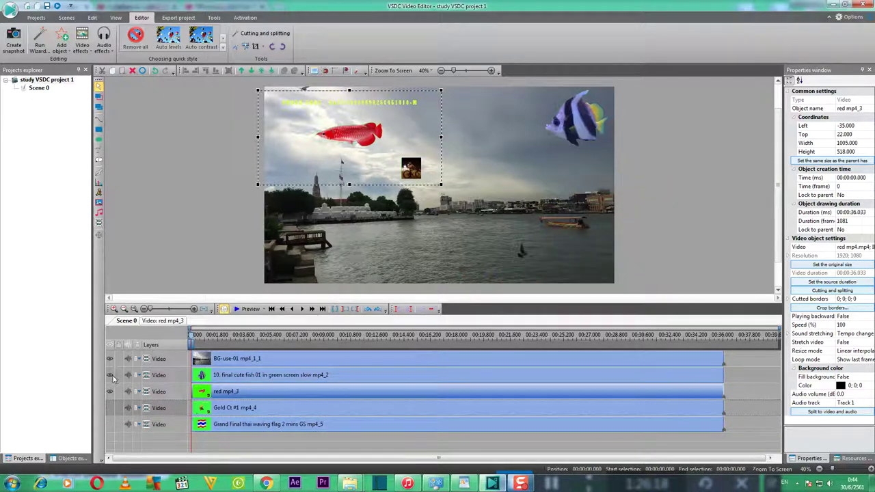
{"action": "left_click", "coordinate": [110, 375]}
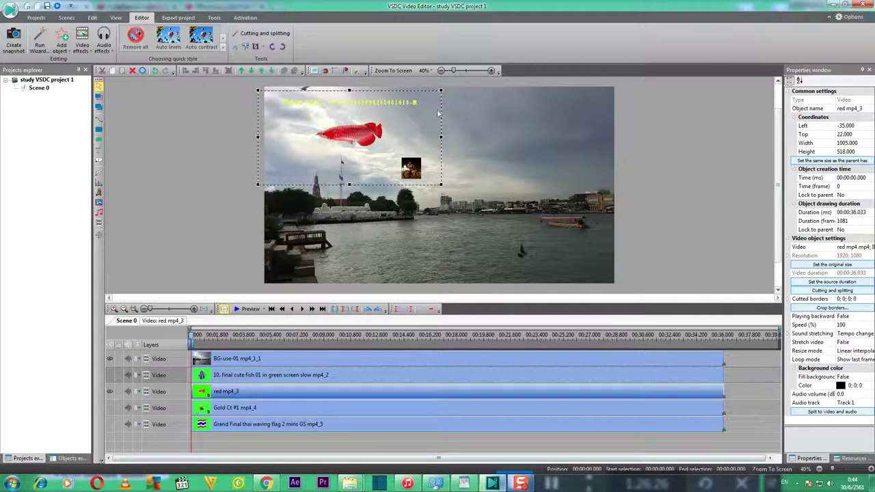
Step: Resize the red fish clip to about 1013 × 572 and place it at about left -93, top -10
{"action": "left_click_drag", "start_coordinate": [442, 90], "coordinate": [449, 87]}
{"action": "mouse_move", "coordinate": [346, 135]}
{"action": "left_mouse_down"}
{"action": "mouse_move", "coordinate": [363, 141]}
{"action": "mouse_move", "coordinate": [330, 133]}
{"action": "mouse_move", "coordinate": [347, 145]}
{"action": "mouse_move", "coordinate": [342, 135]}
{"action": "left_mouse_up"}
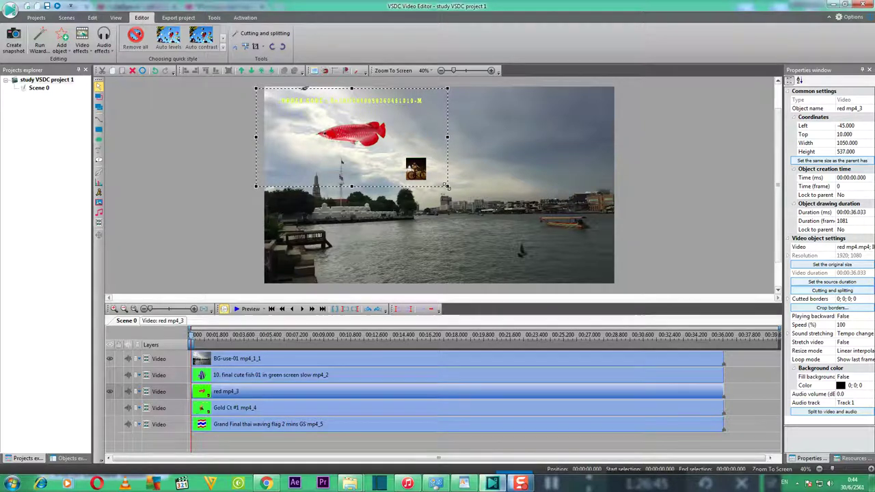
{"action": "left_click_drag", "start_coordinate": [352, 140], "coordinate": [326, 138]}
{"action": "left_click_drag", "start_coordinate": [329, 138], "coordinate": [337, 140]}
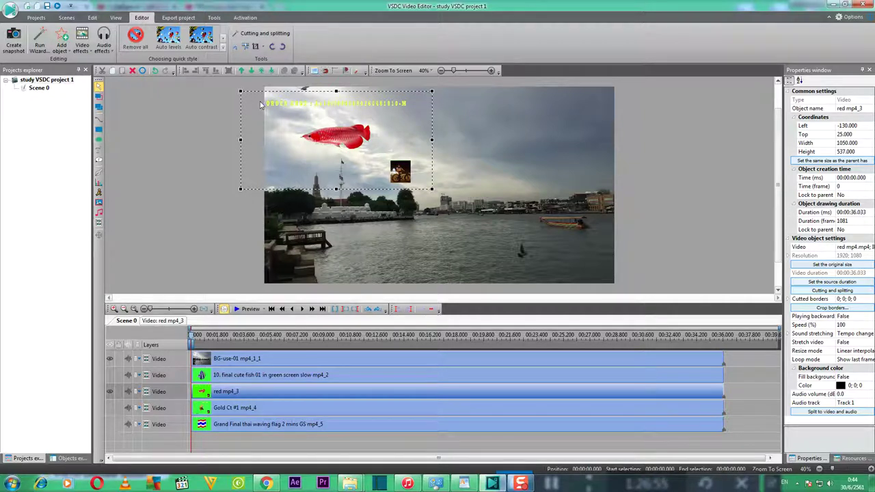
{"action": "left_click_drag", "start_coordinate": [241, 91], "coordinate": [247, 85]}
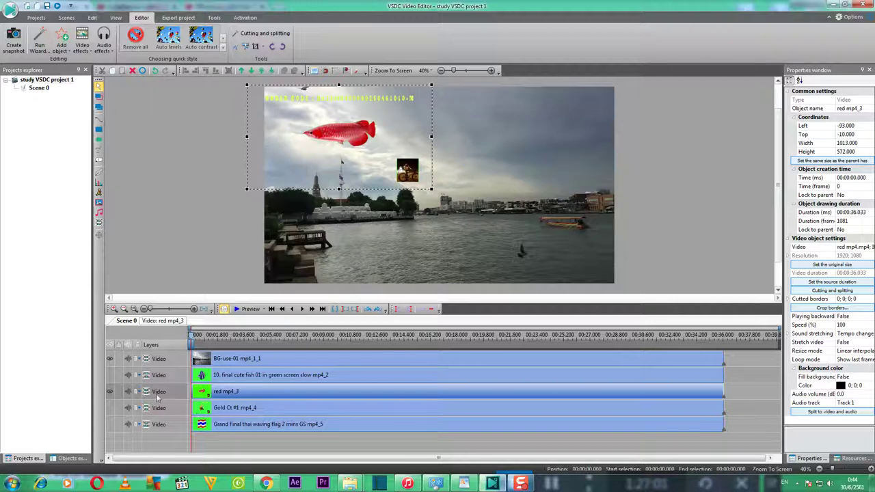
Step: Show the striped cute fish layer instead of the red fish and move the striped fish clip to about left 1192, top 3
{"action": "left_click", "coordinate": [110, 375]}
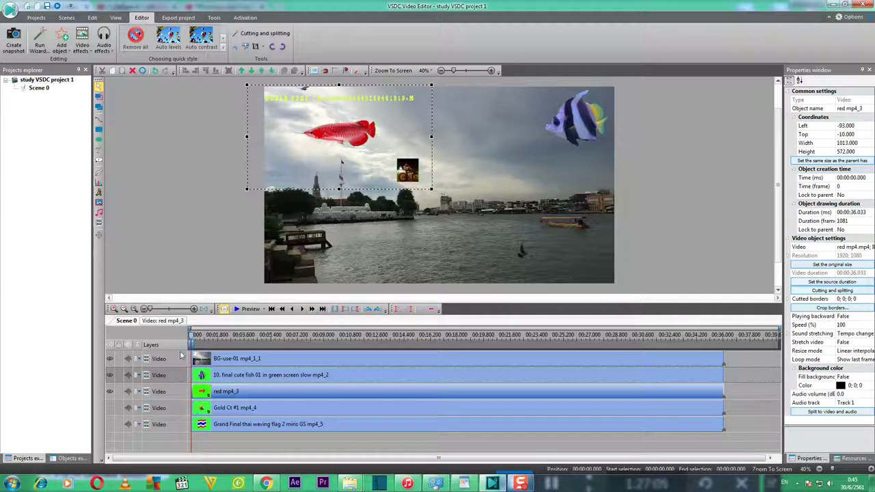
{"action": "left_click", "coordinate": [109, 391]}
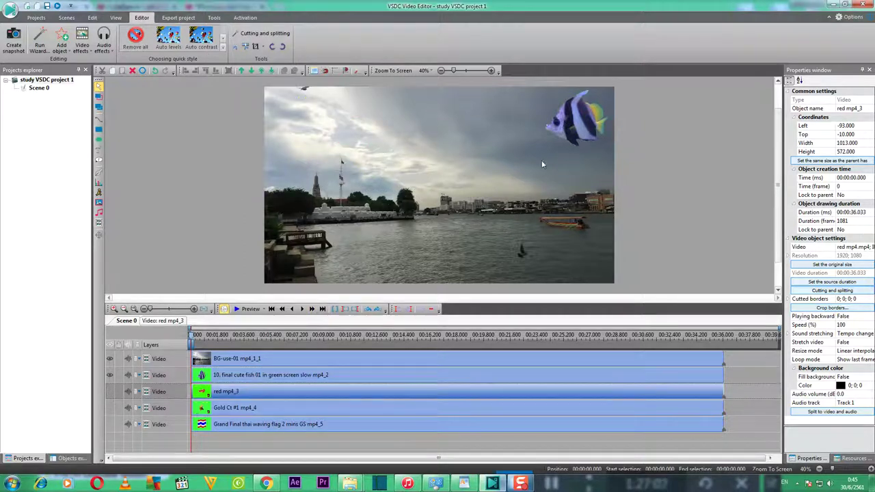
{"action": "left_click", "coordinate": [245, 380]}
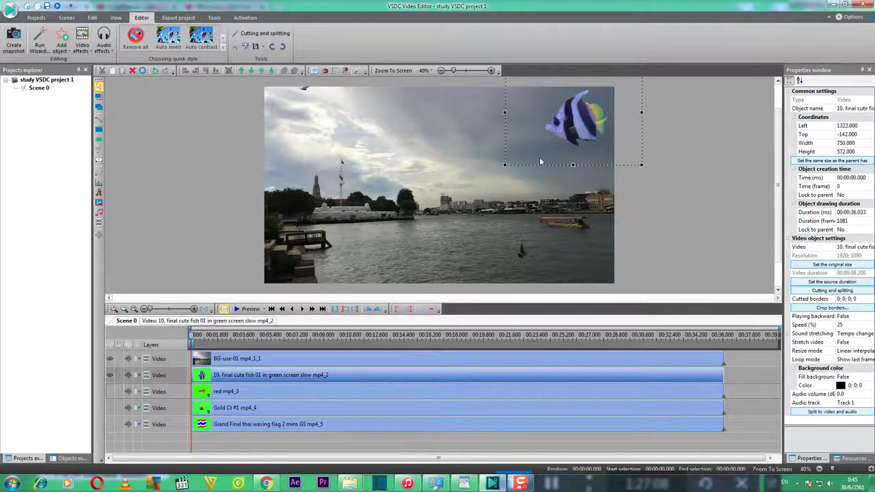
{"action": "left_click_drag", "start_coordinate": [573, 135], "coordinate": [550, 161]}
{"action": "left_click", "coordinate": [620, 85]}
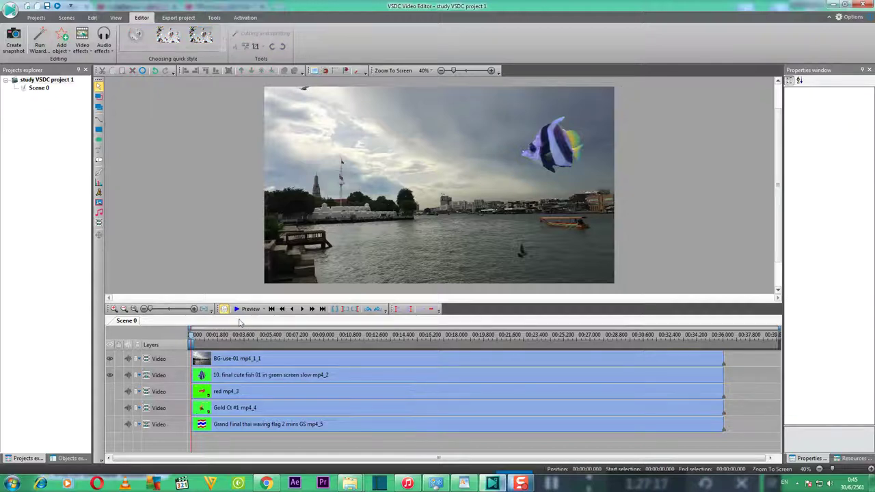
Step: Compare the striped fish with the red fish layer, then reduce the striped fish clip to about 754 × 420 at left 1188, top 3
{"action": "left_click", "coordinate": [109, 392]}
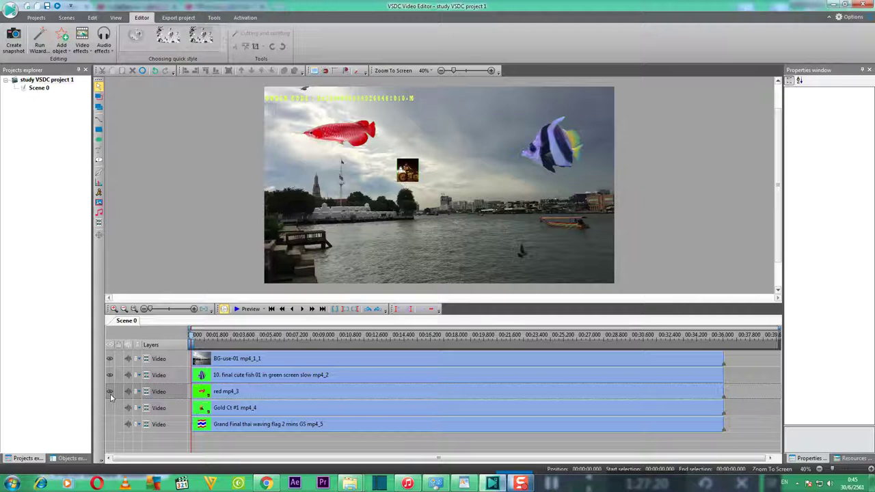
{"action": "left_click", "coordinate": [109, 392]}
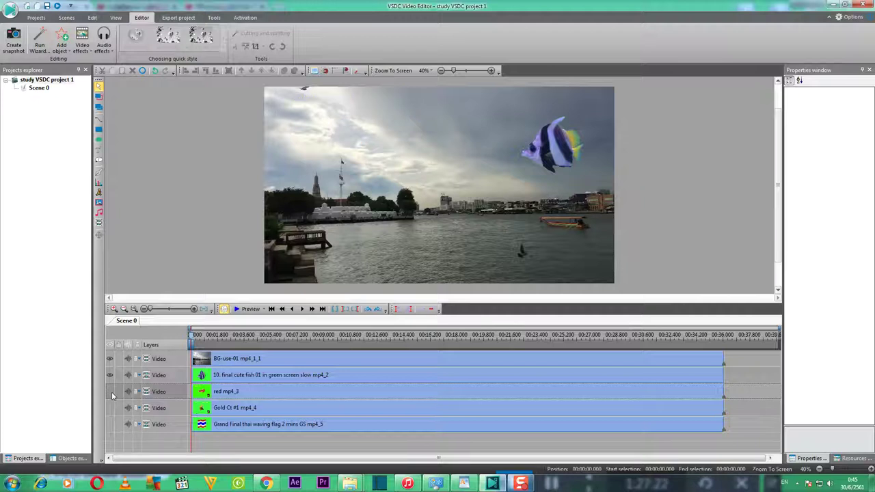
{"action": "left_click", "coordinate": [240, 375]}
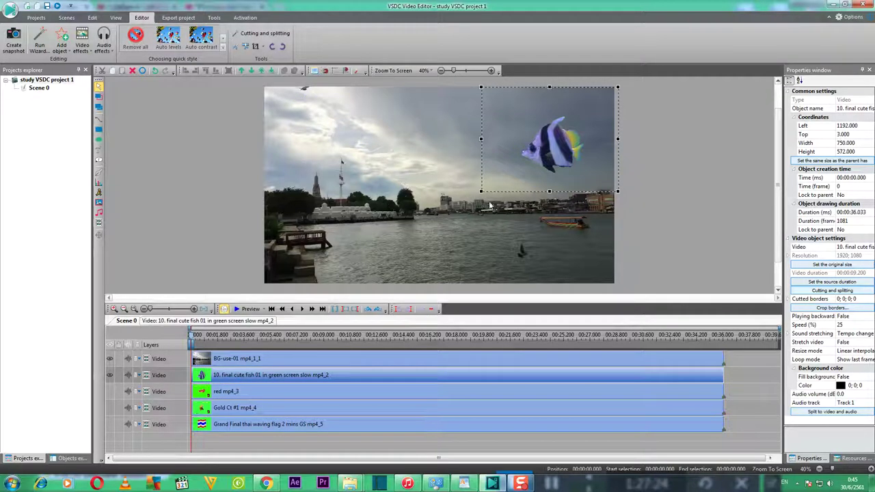
{"action": "left_click_drag", "start_coordinate": [481, 193], "coordinate": [478, 166]}
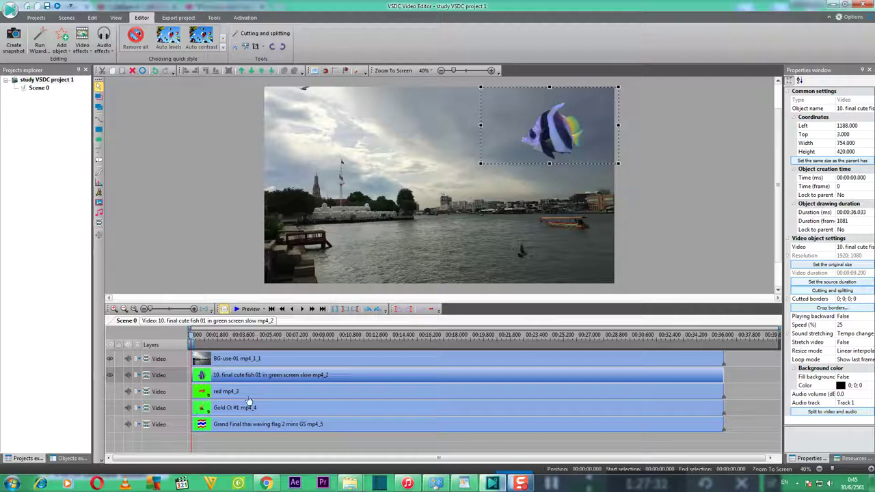
Step: Hide the striped and red fish layers, show the Thai flag layer and move the flag to about left 420, top -107
{"action": "left_click", "coordinate": [111, 391]}
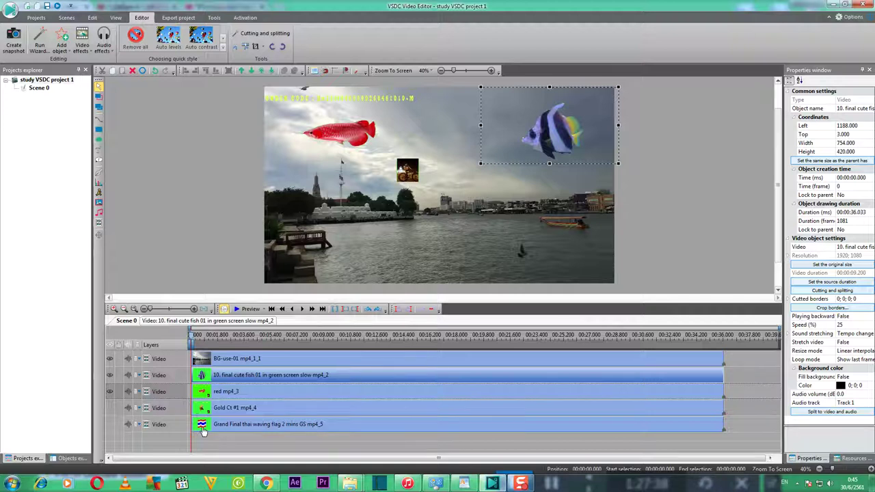
{"action": "left_click", "coordinate": [109, 375]}
{"action": "left_click", "coordinate": [109, 392]}
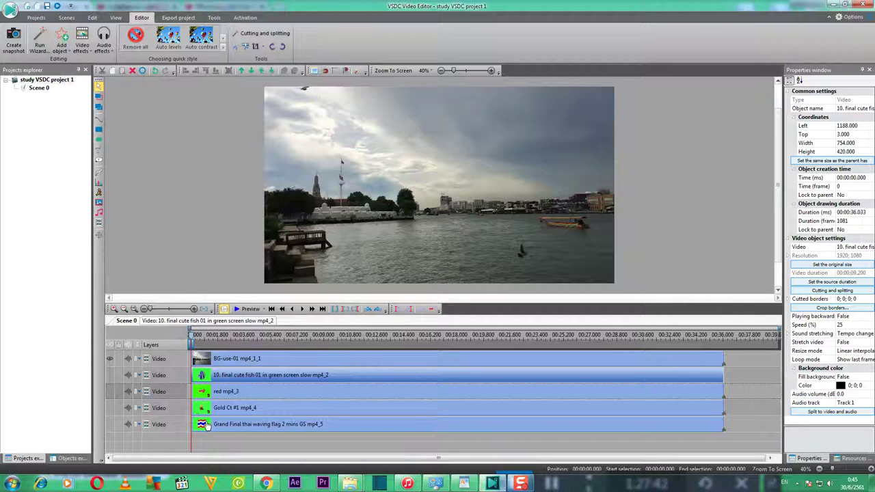
{"action": "left_click", "coordinate": [203, 423]}
{"action": "left_click", "coordinate": [109, 424]}
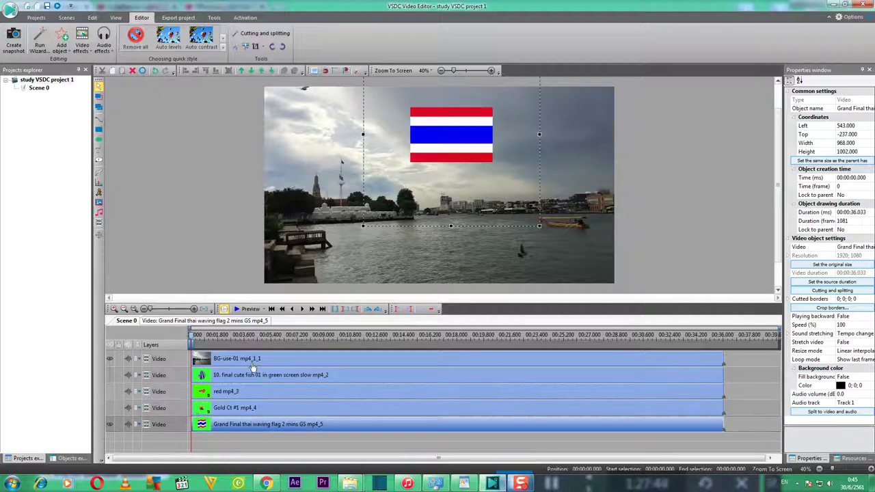
{"action": "left_click_drag", "start_coordinate": [448, 150], "coordinate": [426, 168]}
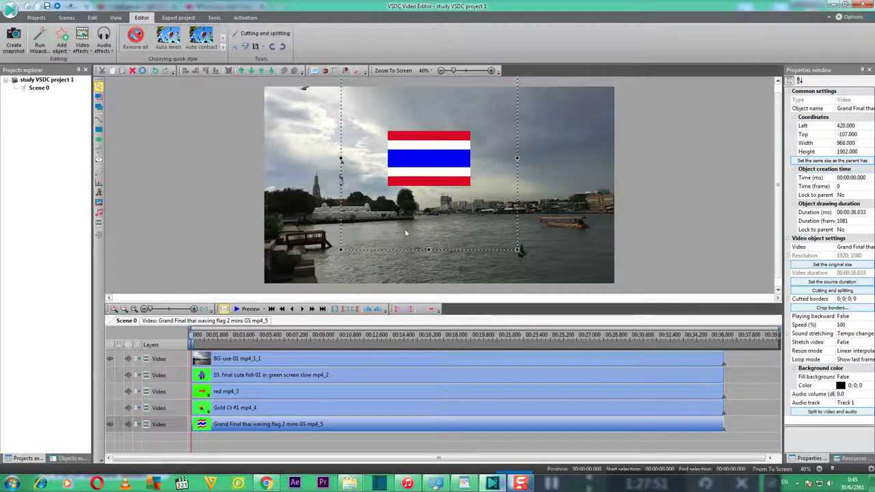
Step: Show the gold fish layer in place of the flag and move the gold fish clip to about left 337, top 223
{"action": "left_click", "coordinate": [108, 425]}
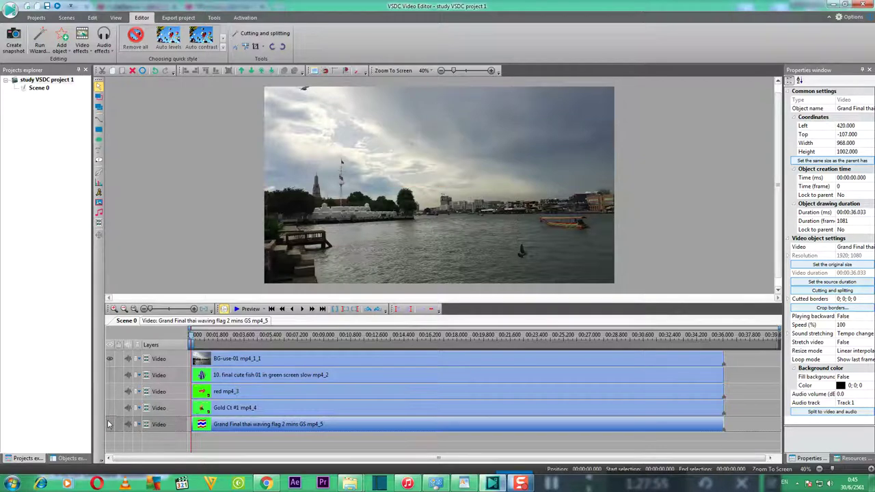
{"action": "left_click", "coordinate": [109, 408]}
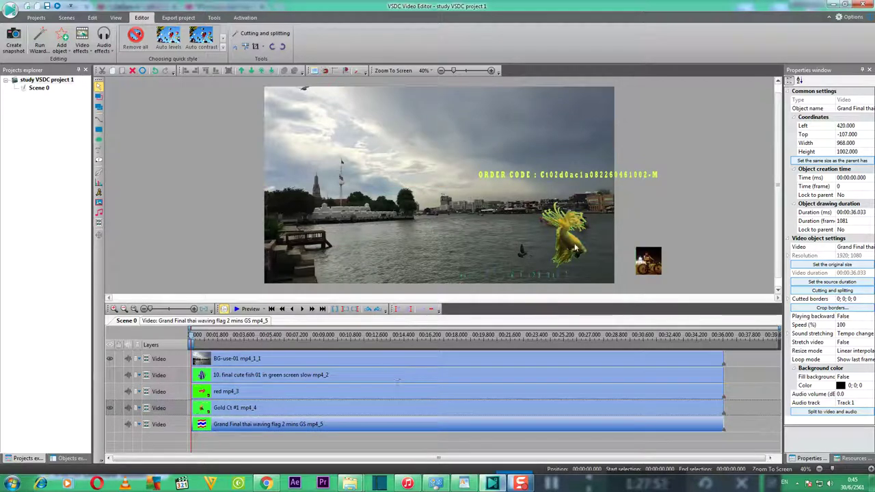
{"action": "left_click", "coordinate": [547, 233]}
{"action": "left_click_drag", "start_coordinate": [547, 234], "coordinate": [443, 211]}
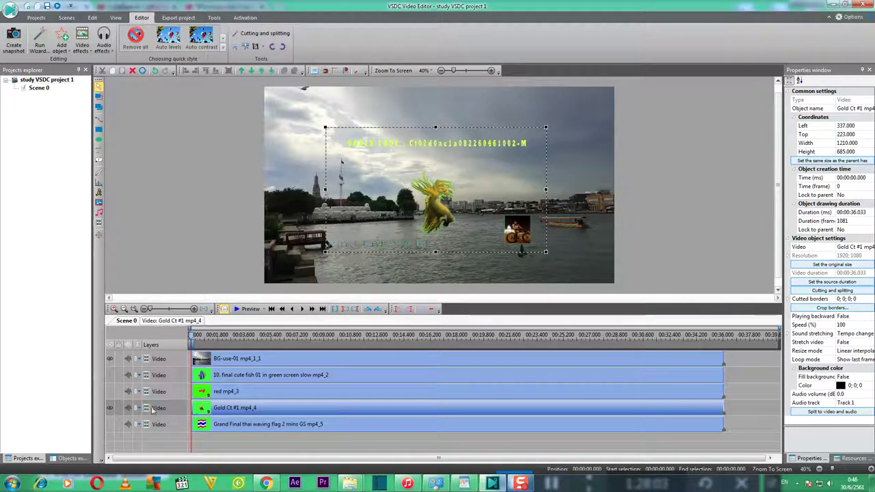
Step: Show the flag for comparison, resize the gold fish clip to about 1188 × 755, and hide the gold fish layer
{"action": "left_click", "coordinate": [110, 425]}
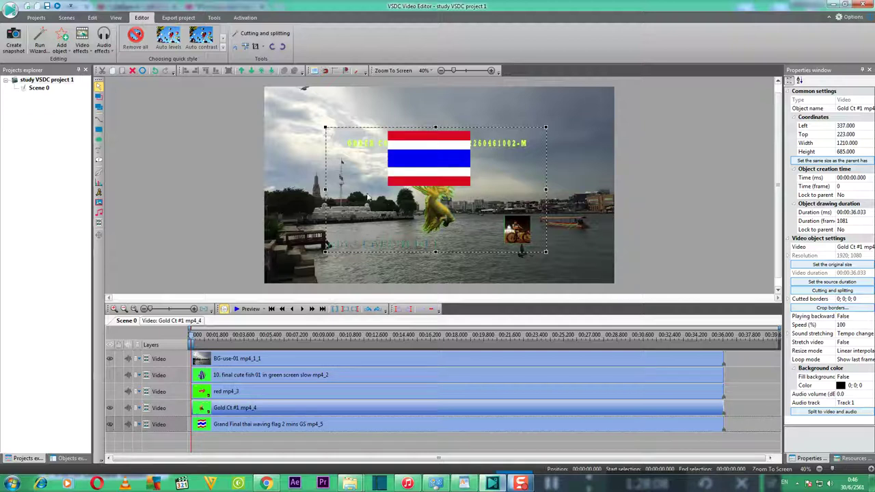
{"action": "left_click_drag", "start_coordinate": [542, 253], "coordinate": [542, 265]}
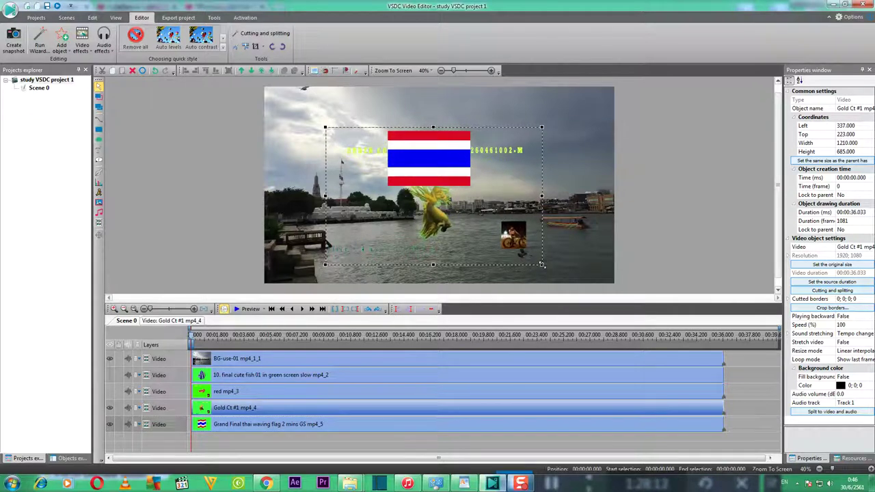
{"action": "left_click", "coordinate": [109, 408]}
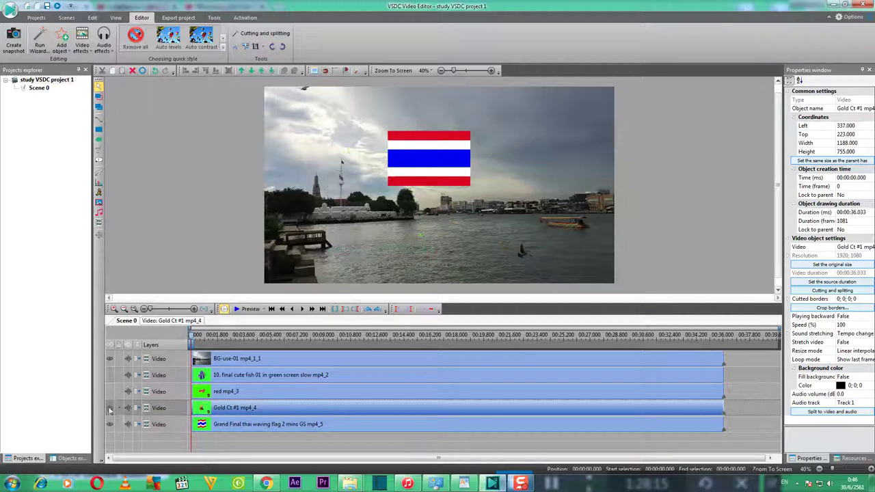
Step: Enlarge the flag clip to about 1338 × 1212, move it to about left 180, top 142, and show the gold fish layer again
{"action": "left_click", "coordinate": [238, 429]}
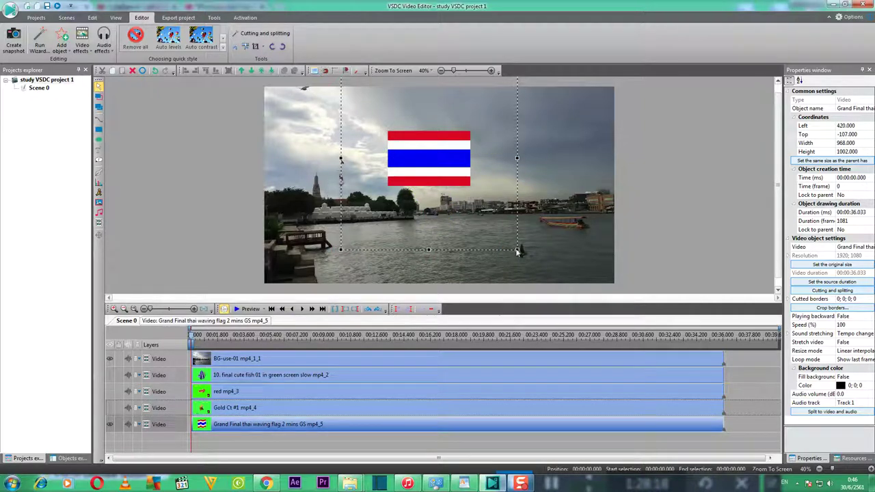
{"action": "left_click_drag", "start_coordinate": [516, 250], "coordinate": [585, 287]}
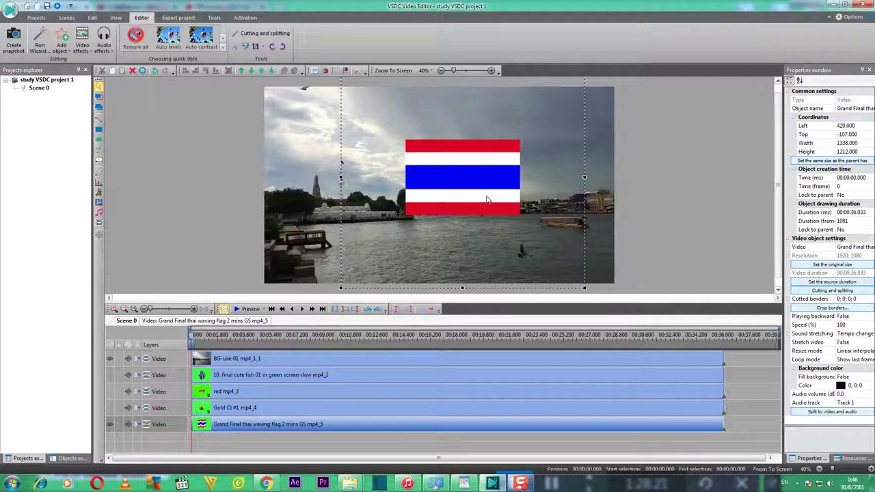
{"action": "left_click_drag", "start_coordinate": [479, 186], "coordinate": [432, 232]}
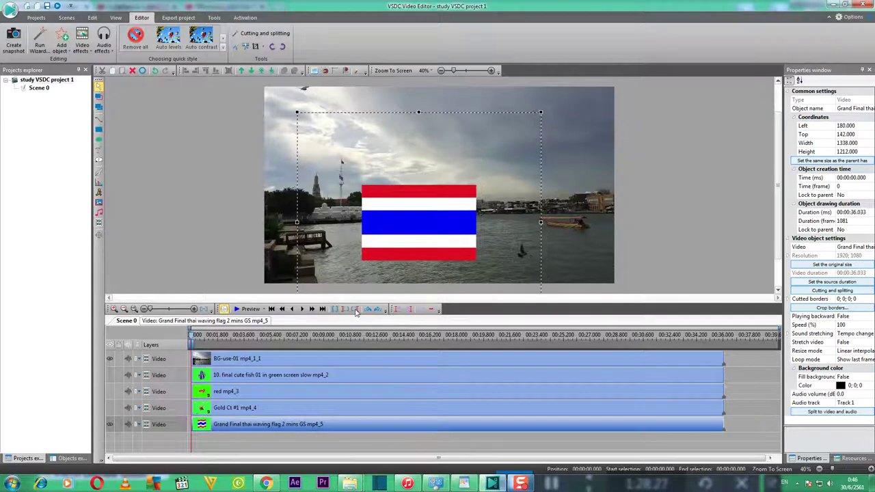
{"action": "left_click", "coordinate": [110, 408]}
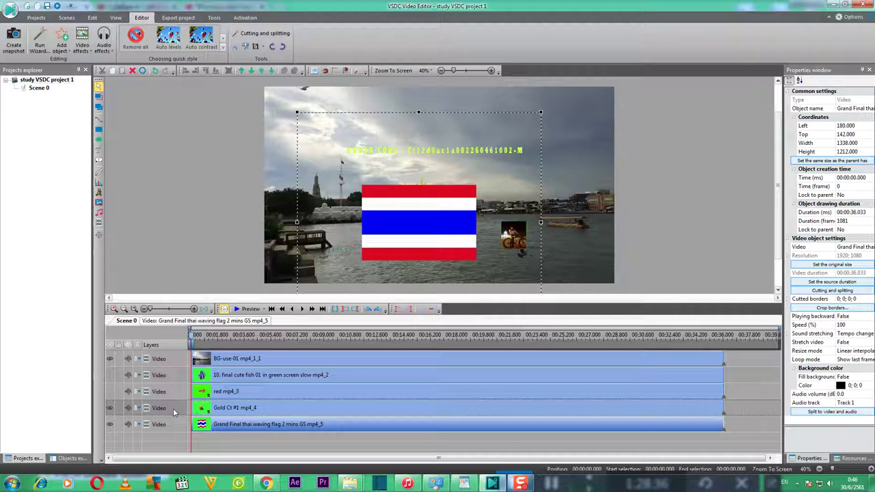
Step: Reorder the gold fish layer below the Thai flag layer and move the gold fish clip to about left 265, top 268
{"action": "left_click_drag", "start_coordinate": [175, 409], "coordinate": [170, 426]}
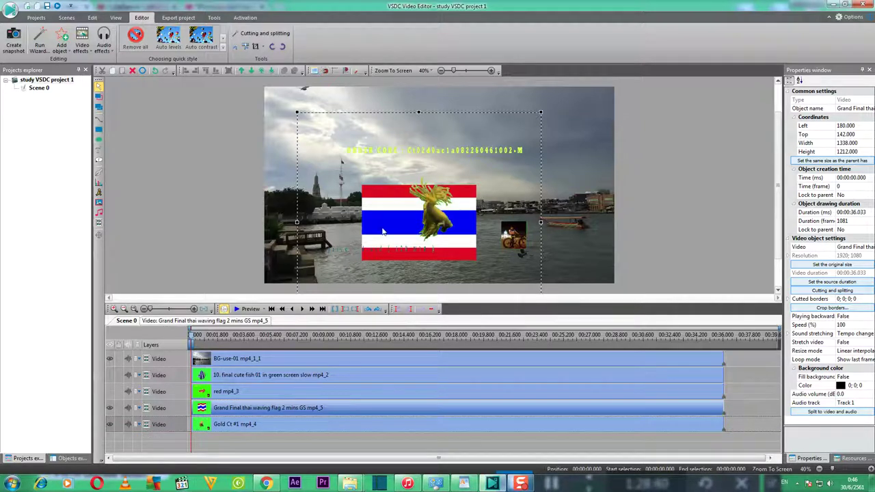
{"action": "left_click", "coordinate": [247, 425]}
{"action": "left_click_drag", "start_coordinate": [431, 215], "coordinate": [420, 221]}
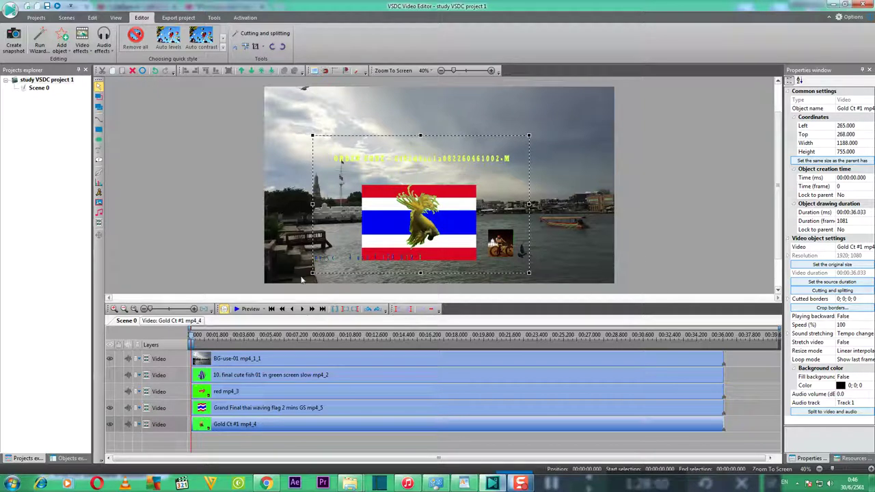
Step: Show the red fish and striped fish layers, preview the whole scene, and close the preview
{"action": "left_click", "coordinate": [110, 391]}
{"action": "left_click", "coordinate": [110, 375]}
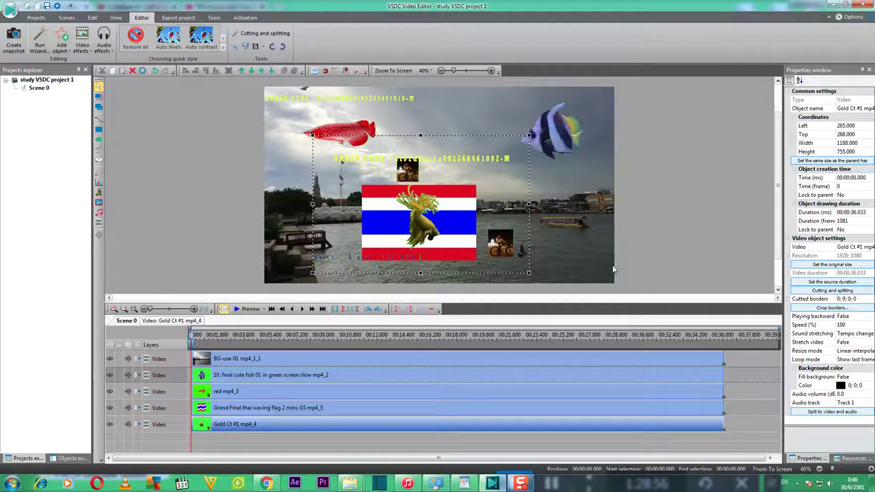
{"action": "left_click", "coordinate": [246, 309]}
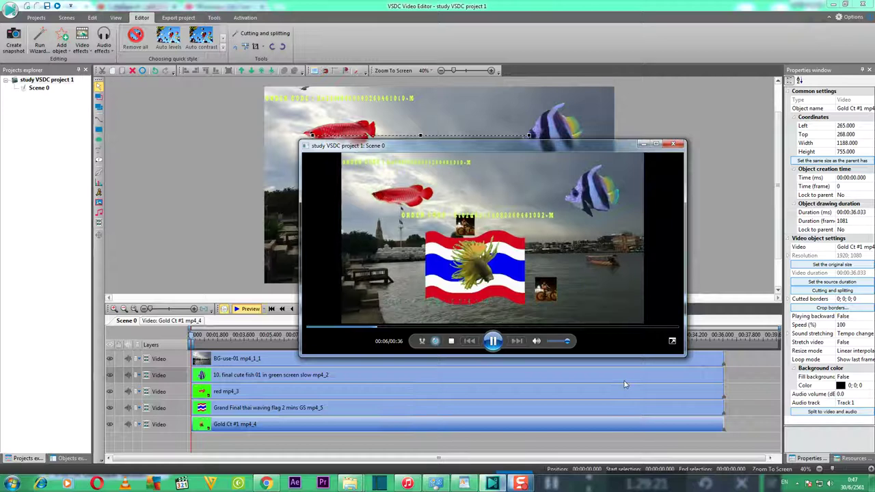
{"action": "left_click", "coordinate": [675, 144]}
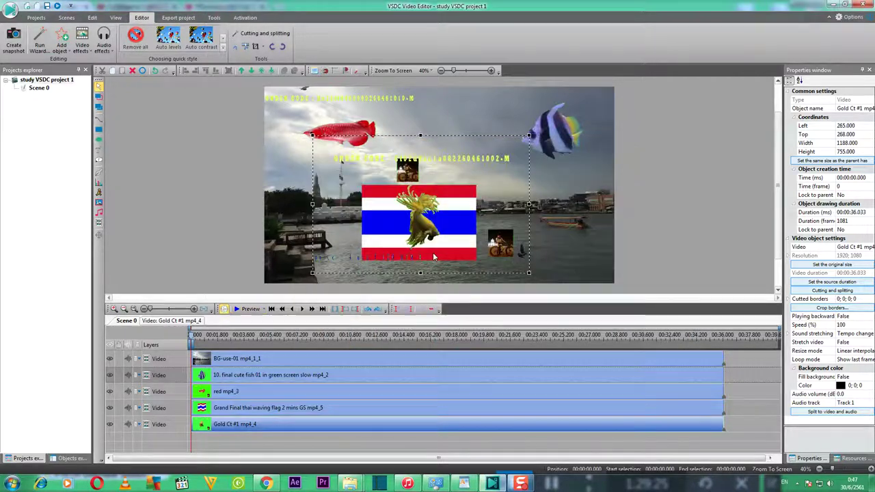
Step: Hide the striped fish, red fish and flag layers and move the gold fish clip to about left 360, top 262
{"action": "left_click", "coordinate": [113, 391]}
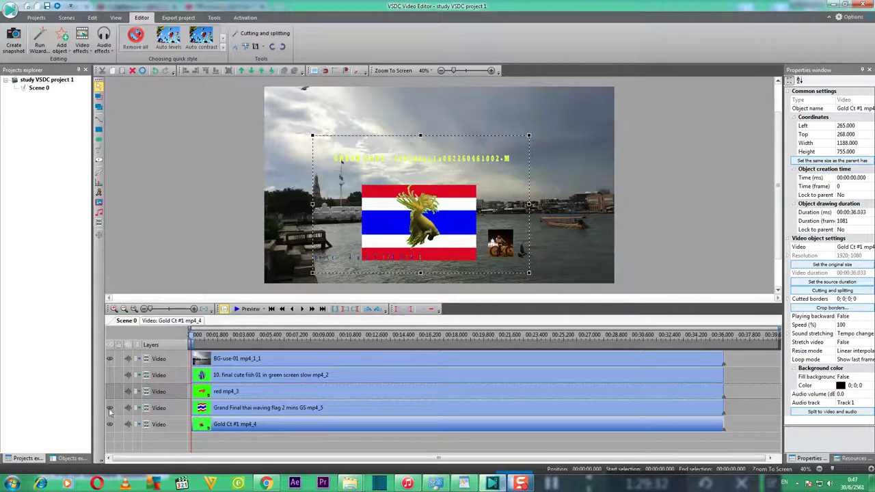
{"action": "left_click", "coordinate": [110, 408]}
{"action": "left_click_drag", "start_coordinate": [416, 227], "coordinate": [436, 220]}
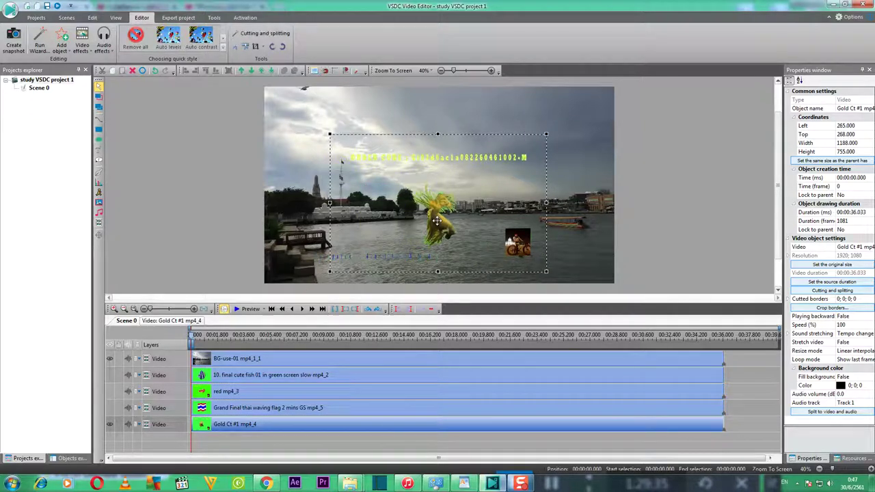
Step: Show the flag in place of the gold fish, enlarge it to about 1370 × 1387 and move it to about left 287, top 35
{"action": "left_click", "coordinate": [110, 408]}
{"action": "left_click", "coordinate": [110, 424]}
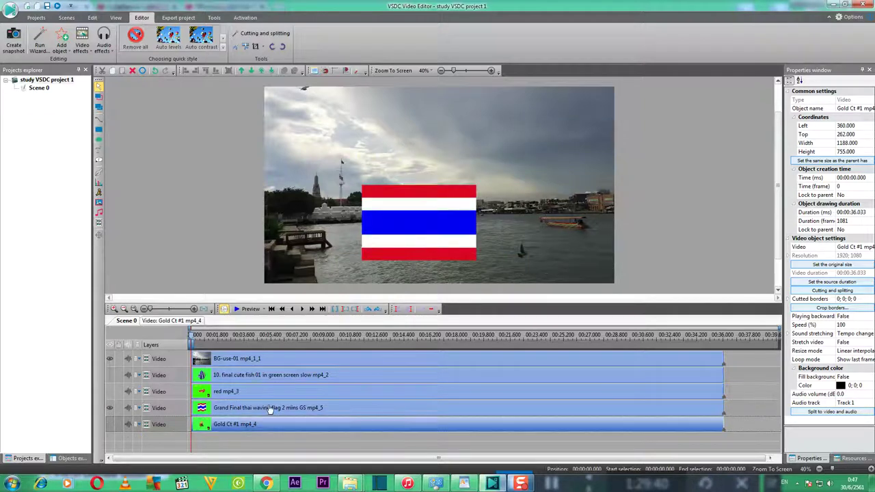
{"action": "left_click", "coordinate": [290, 409]}
{"action": "left_click_drag", "start_coordinate": [413, 224], "coordinate": [436, 223]}
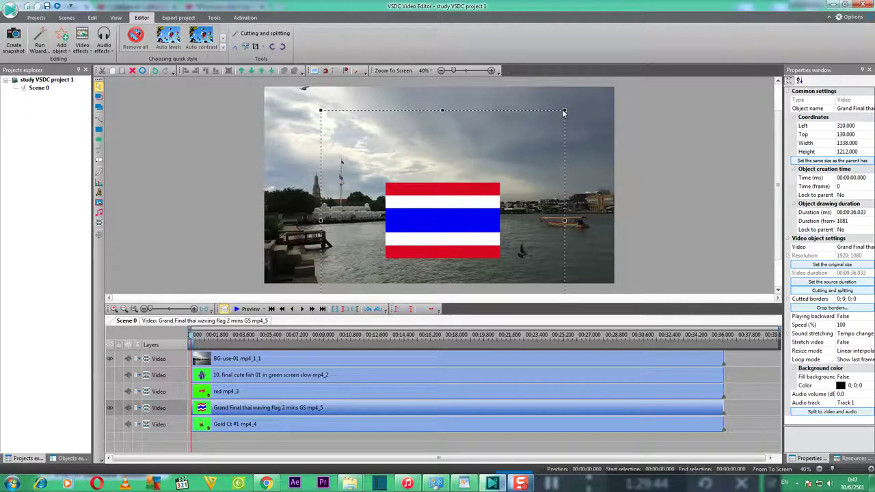
{"action": "left_click_drag", "start_coordinate": [563, 110], "coordinate": [572, 80]}
{"action": "left_click_drag", "start_coordinate": [457, 216], "coordinate": [447, 227]}
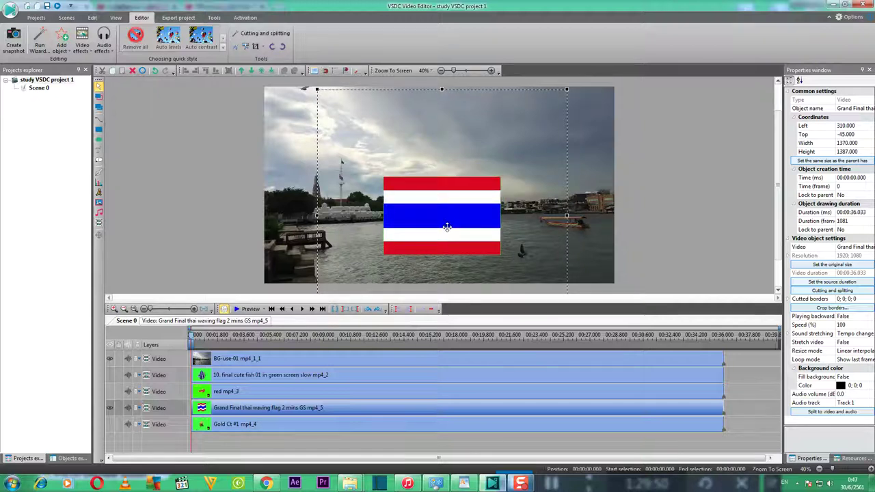
{"action": "left_click_drag", "start_coordinate": [447, 227], "coordinate": [446, 230]}
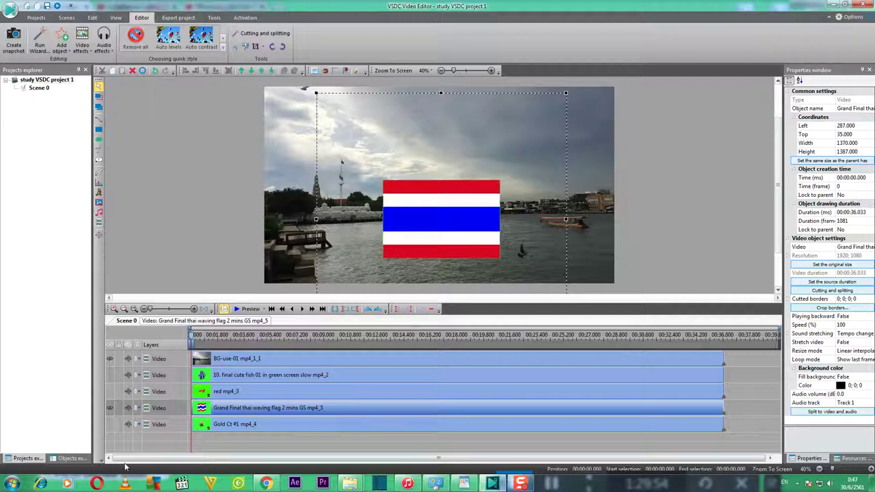
Step: Show the striped fish, red fish and gold fish layers together with the flag
{"action": "left_click", "coordinate": [110, 375]}
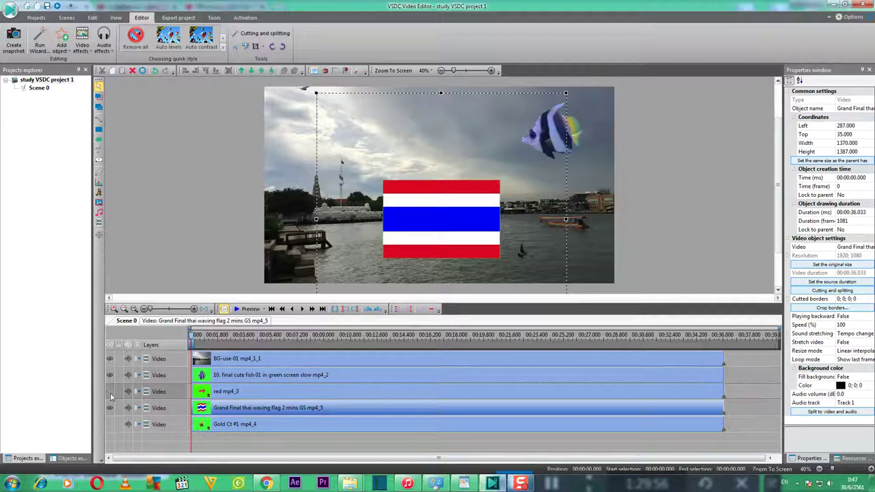
{"action": "left_click", "coordinate": [109, 391]}
{"action": "left_click", "coordinate": [109, 424]}
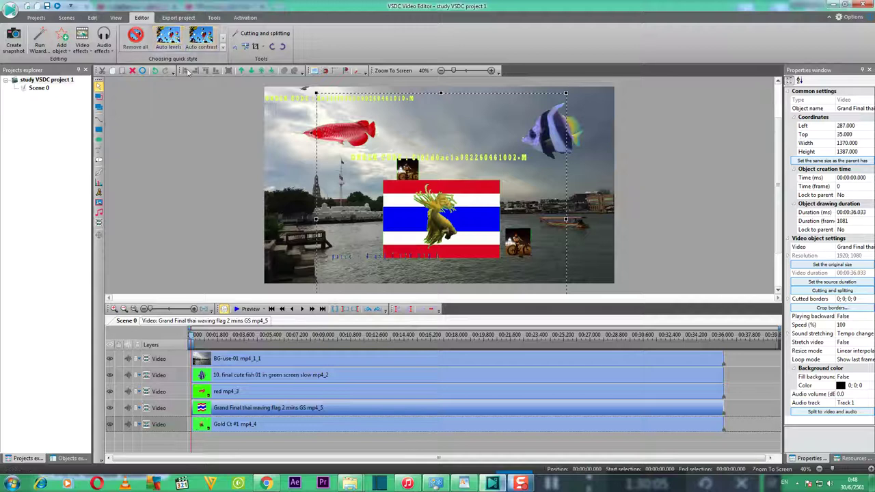
{"action": "left_click", "coordinate": [184, 20]}
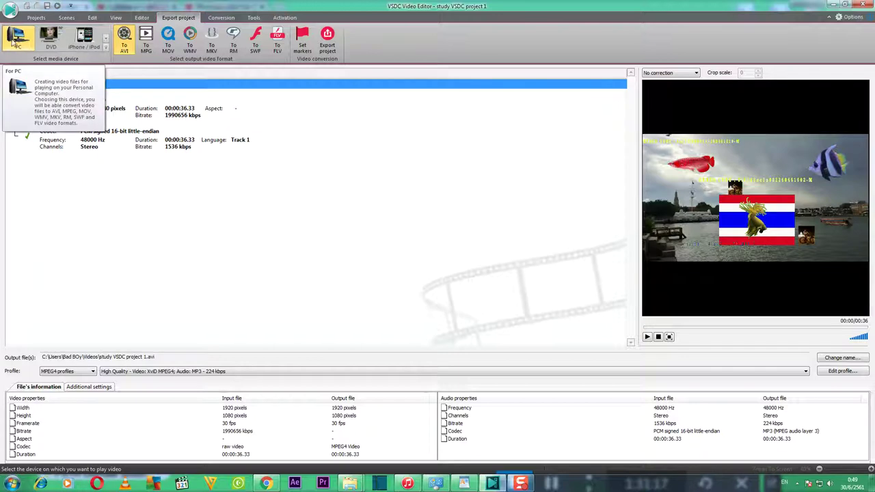
{"action": "left_click", "coordinate": [145, 44]}
{"action": "left_click", "coordinate": [151, 47]}
{"action": "left_click", "coordinate": [153, 45]}
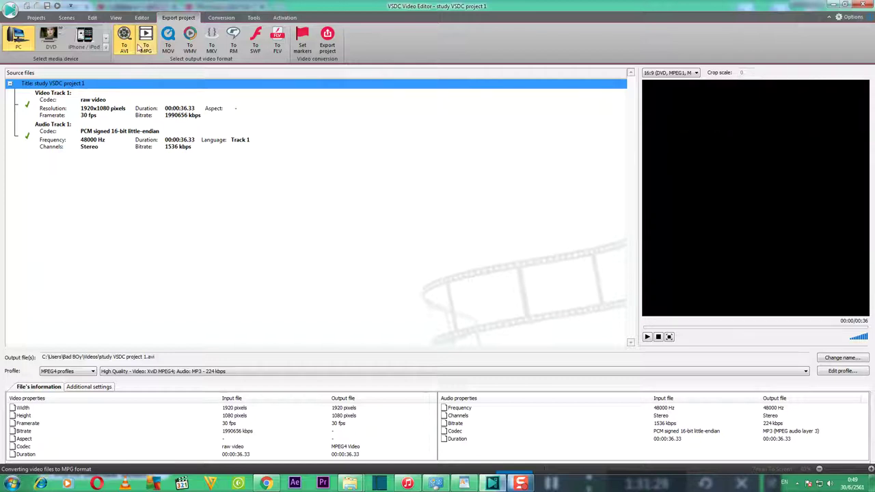
{"action": "left_click", "coordinate": [146, 45]}
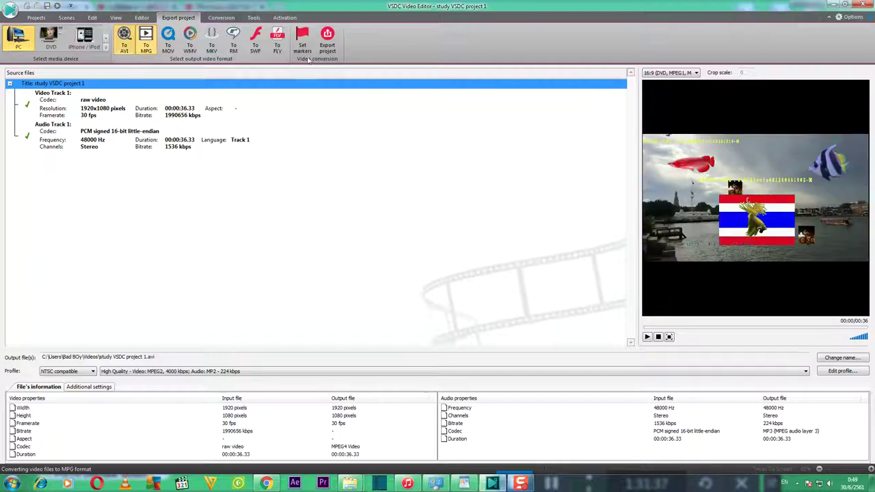
{"action": "left_click", "coordinate": [153, 46]}
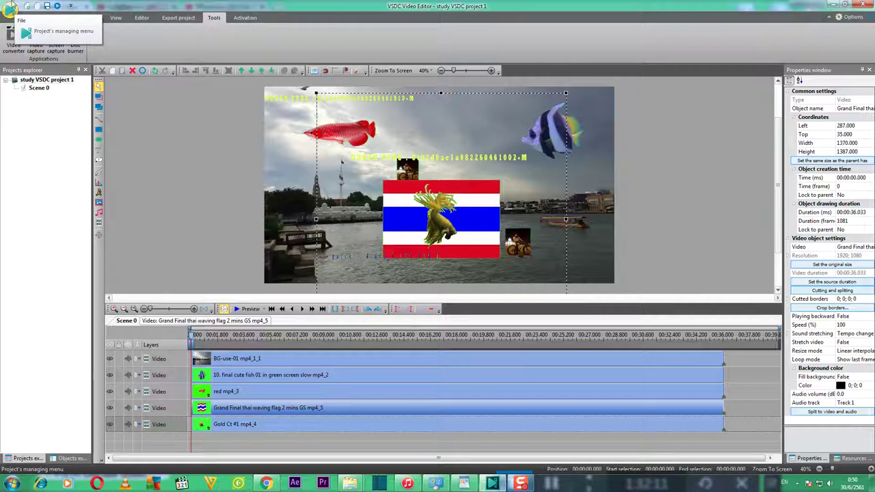
Step: Export the project for PC in MPG format, continue past the premium features notice, and close the completion message
{"action": "left_click", "coordinate": [170, 19]}
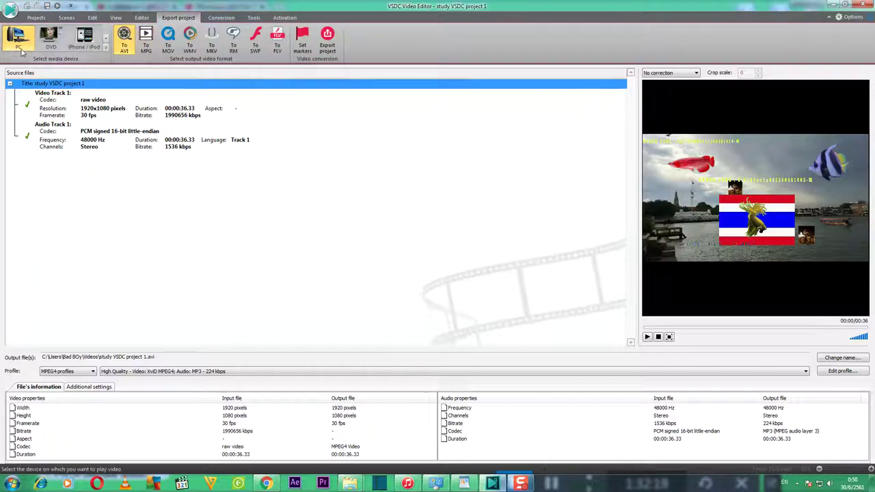
{"action": "left_click", "coordinate": [149, 52]}
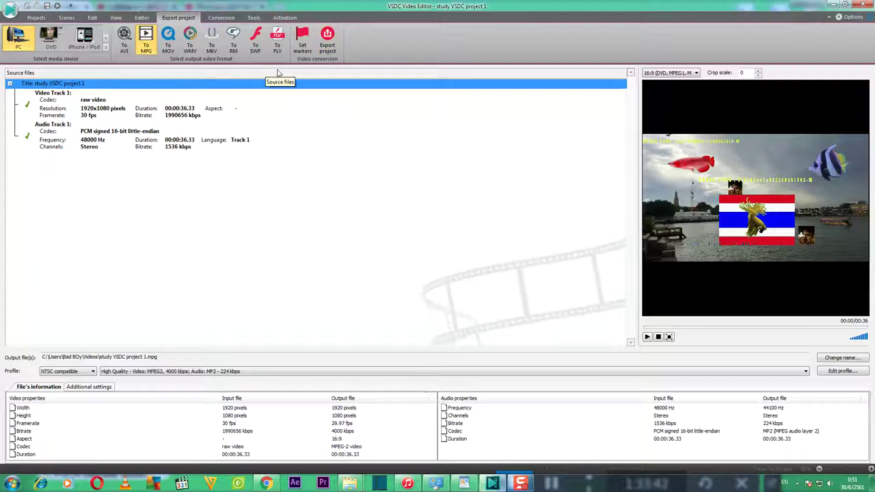
{"action": "left_click", "coordinate": [331, 48]}
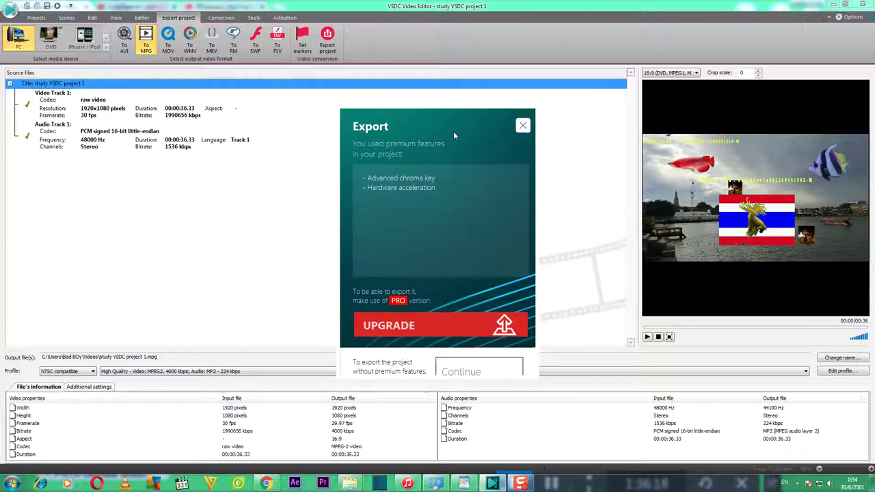
{"action": "left_click_drag", "start_coordinate": [453, 130], "coordinate": [454, 94]}
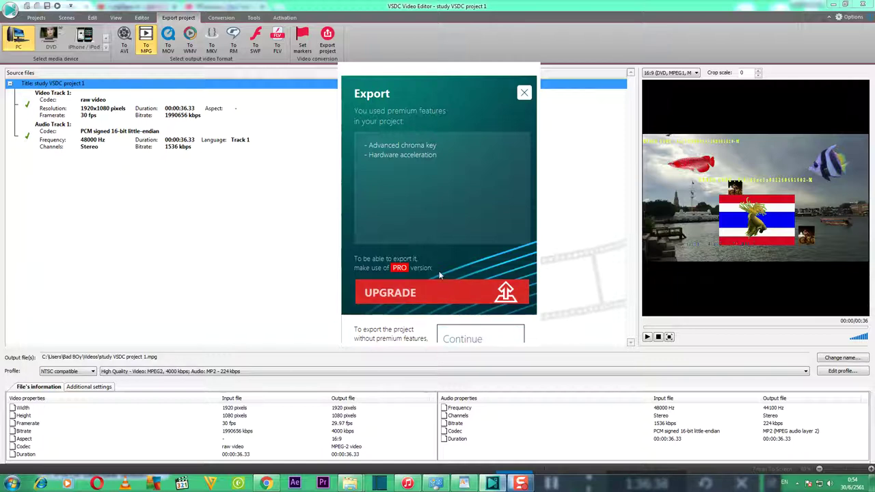
{"action": "left_click", "coordinate": [460, 339]}
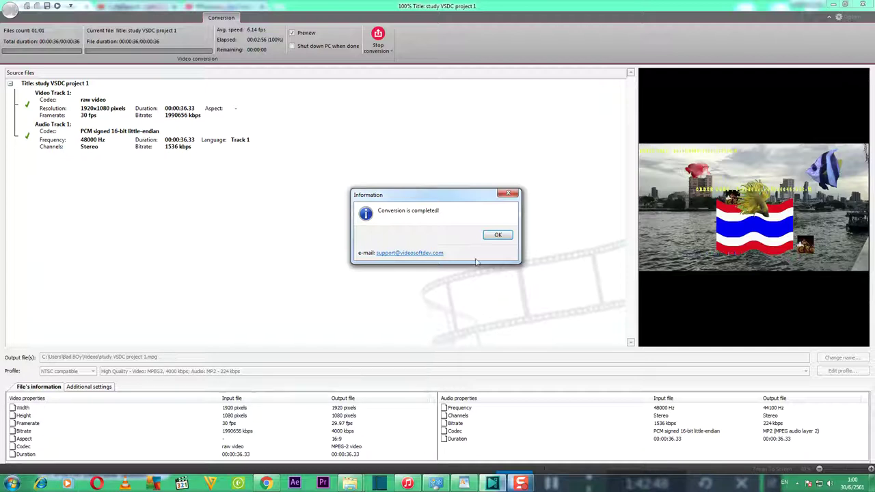
{"action": "left_click", "coordinate": [497, 234]}
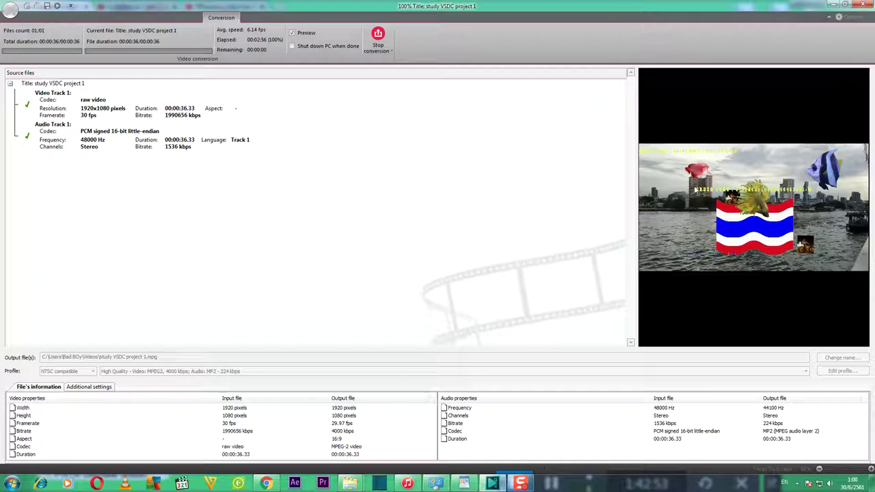
Step: Open a new Windows Explorer window and maximize it
{"action": "left_click", "coordinate": [833, 7]}
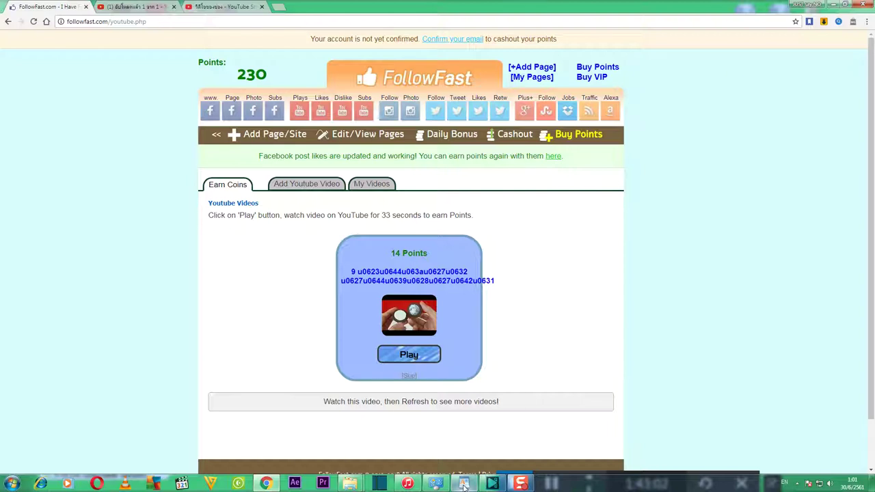
{"action": "left_click", "coordinate": [490, 483]}
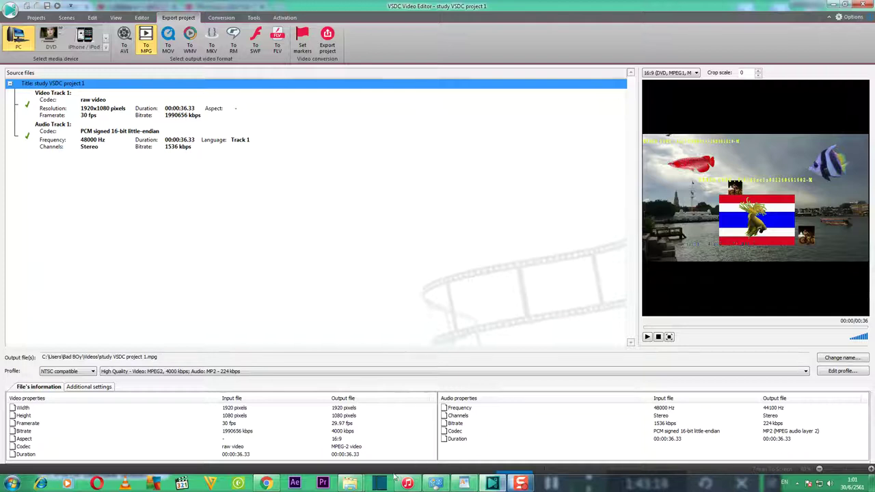
{"action": "right_click", "coordinate": [353, 486]}
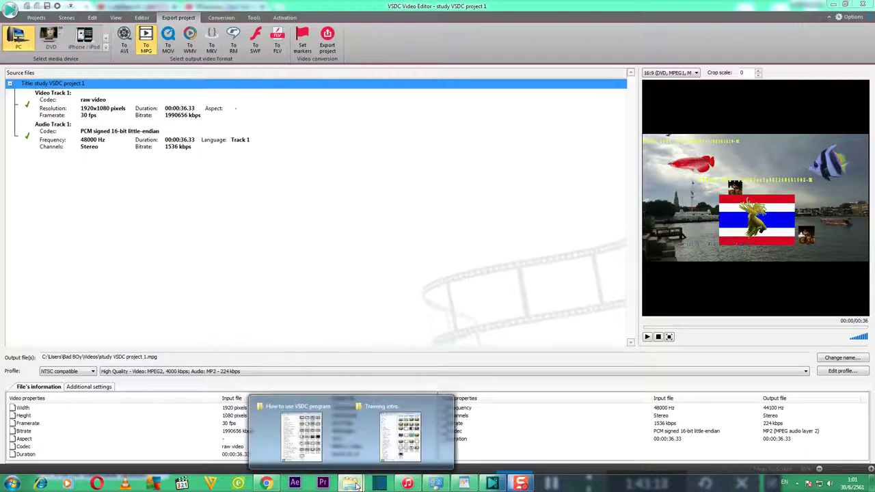
{"action": "right_click", "coordinate": [356, 486]}
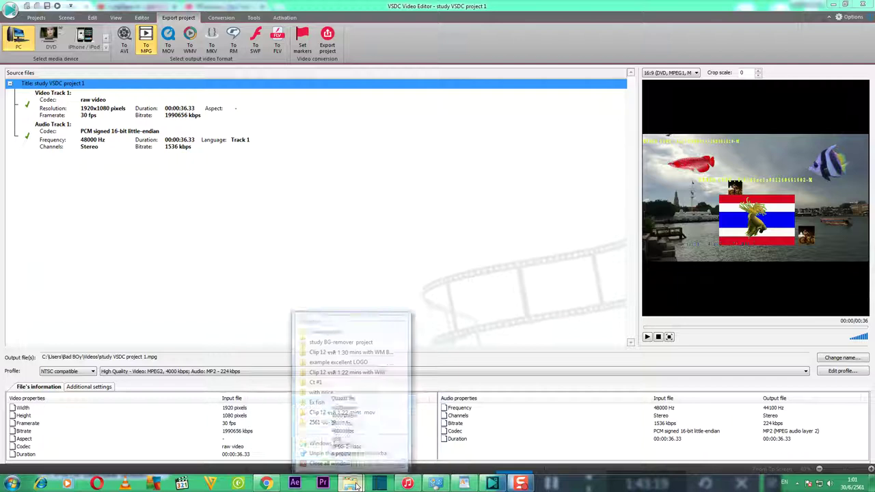
{"action": "left_click", "coordinate": [350, 440]}
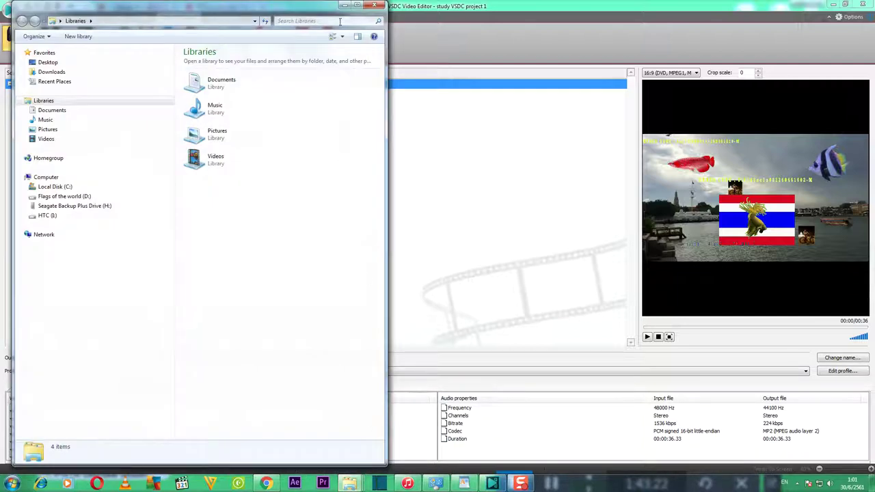
{"action": "left_click_drag", "start_coordinate": [322, 13], "coordinate": [381, 18]}
{"action": "left_click", "coordinate": [412, 7]}
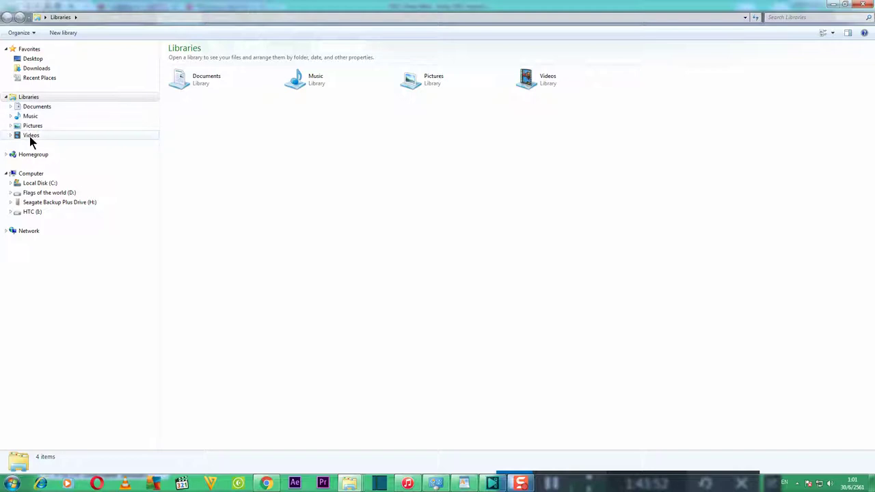
Step: Browse on Local Disk (C:) to the My Videos folder of the user profile that holds the exported video
{"action": "left_click", "coordinate": [37, 182]}
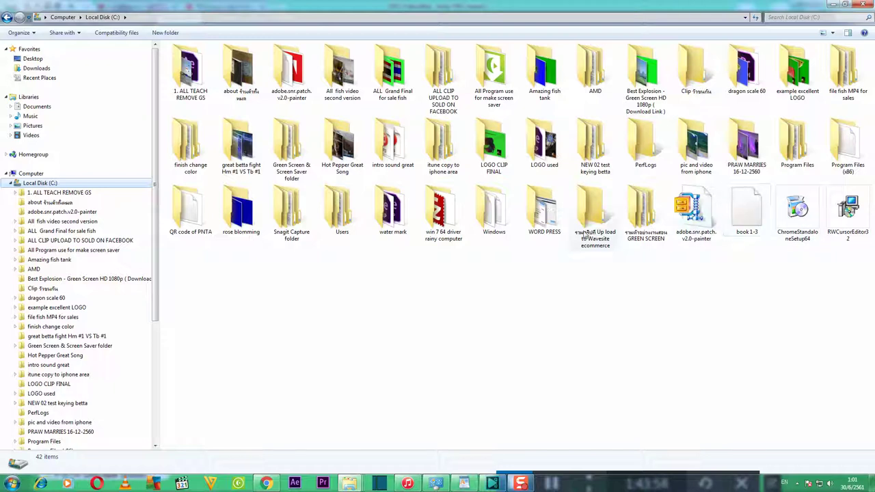
{"action": "double_click", "coordinate": [343, 220]}
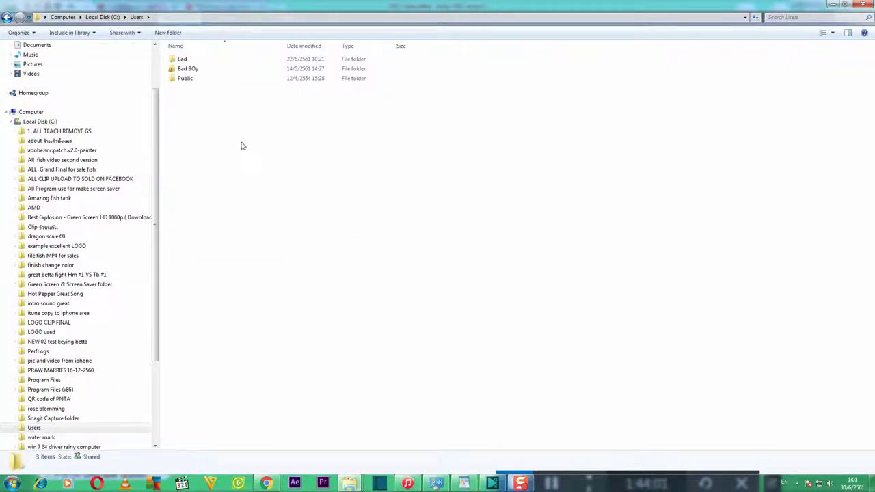
{"action": "double_click", "coordinate": [190, 69]}
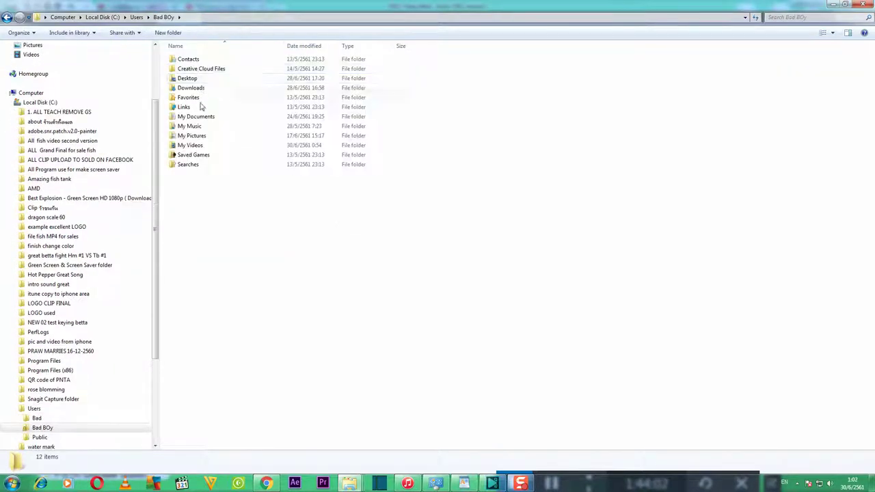
{"action": "double_click", "coordinate": [197, 147]}
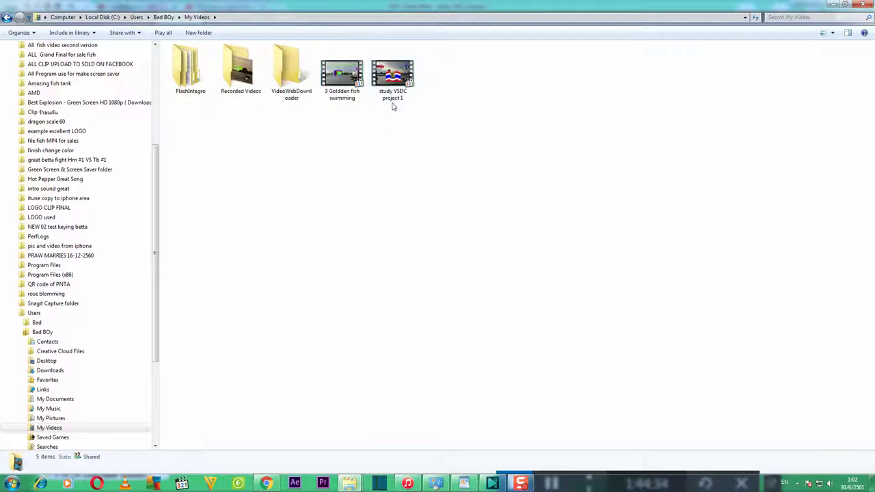
Step: Play the exported video "study VSDC project 1" in full screen in the media player
{"action": "double_click", "coordinate": [401, 82]}
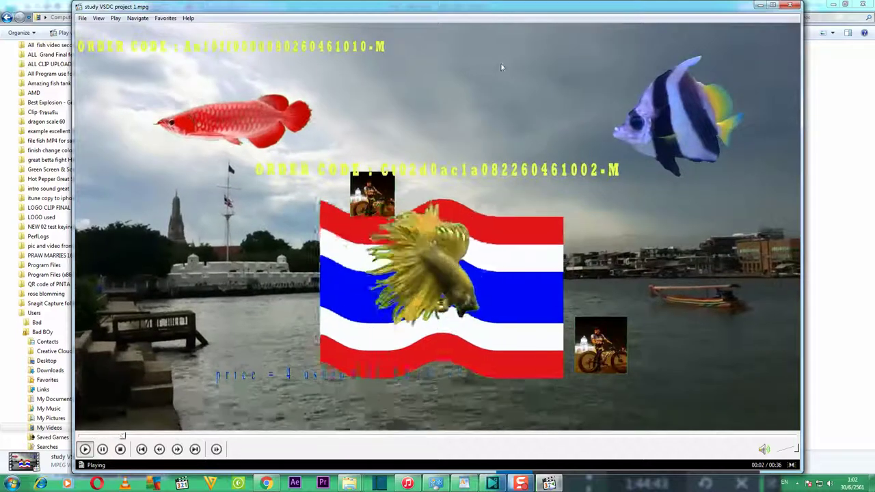
{"action": "right_click", "coordinate": [501, 69]}
{"action": "left_click", "coordinate": [540, 116]}
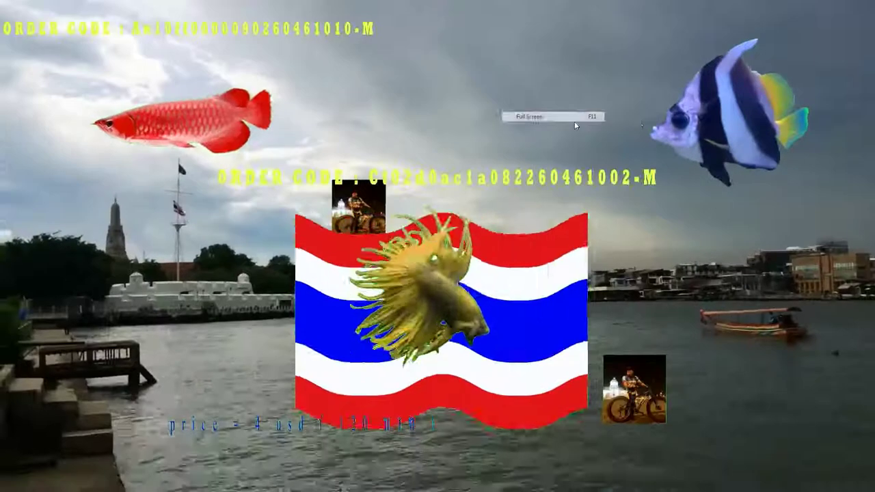